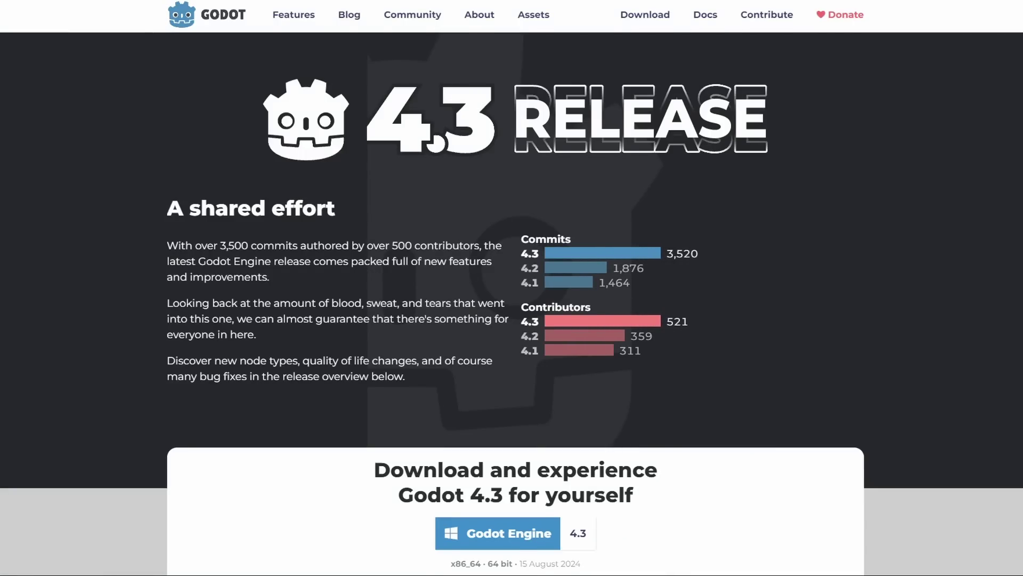
# Scroll the Godot 4.3 release page from the download box through Highlights to the Animation section
pyautogui.scroll(-14, 512, 287)
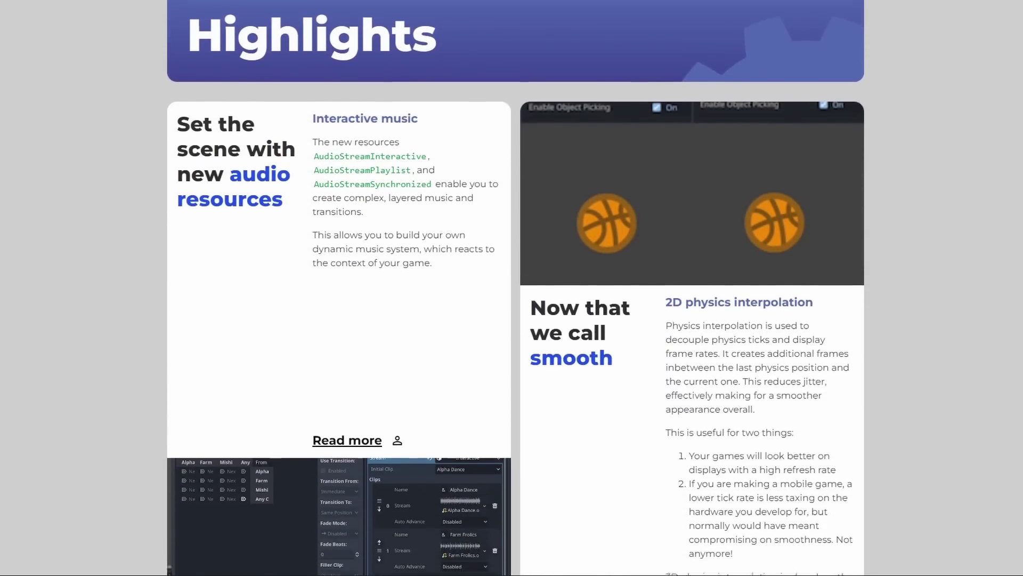
pyautogui.scroll(-14, 629, 403)
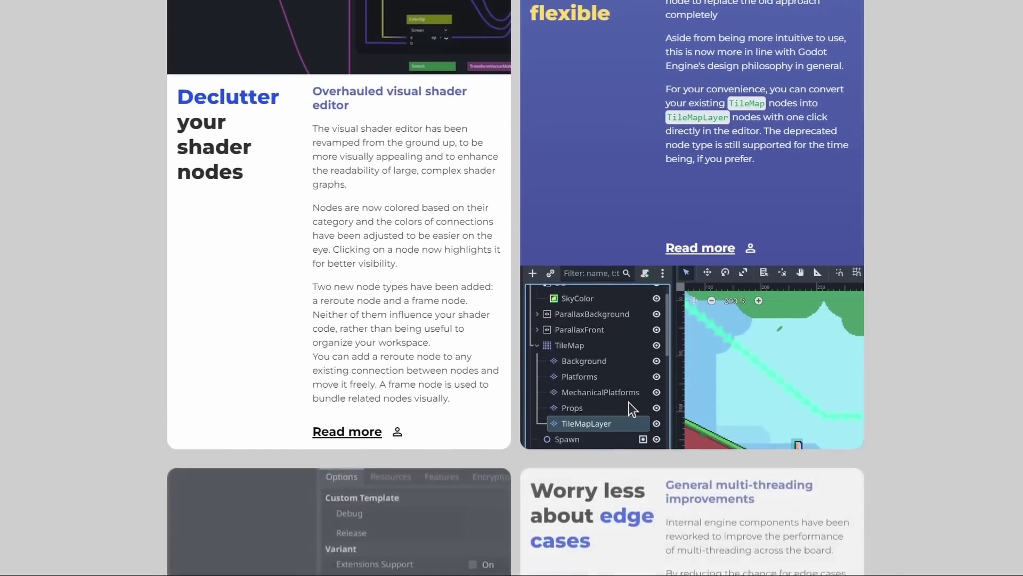
pyautogui.scroll(-14, 628, 408)
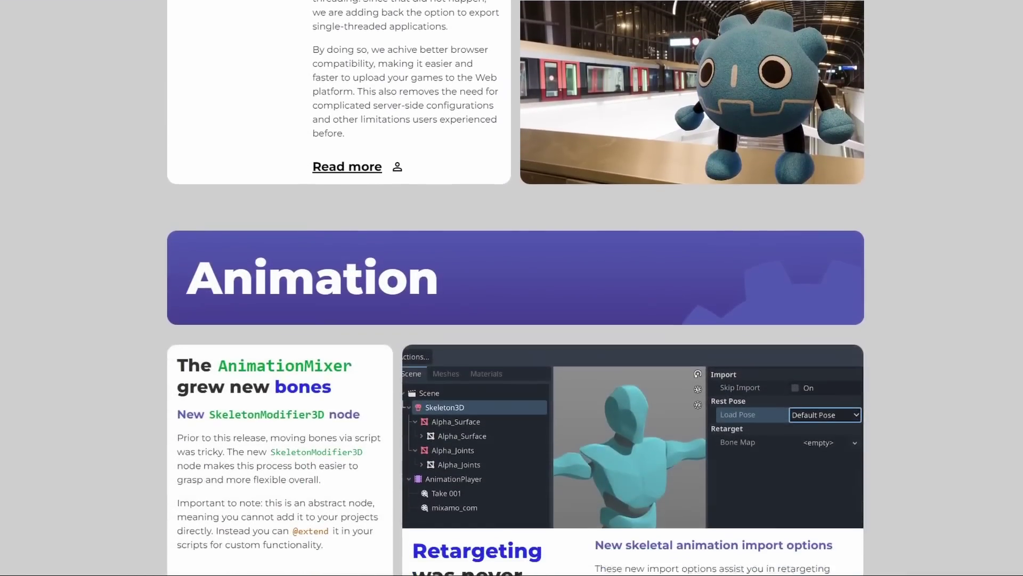
pyautogui.scroll(-14, 512, 288)
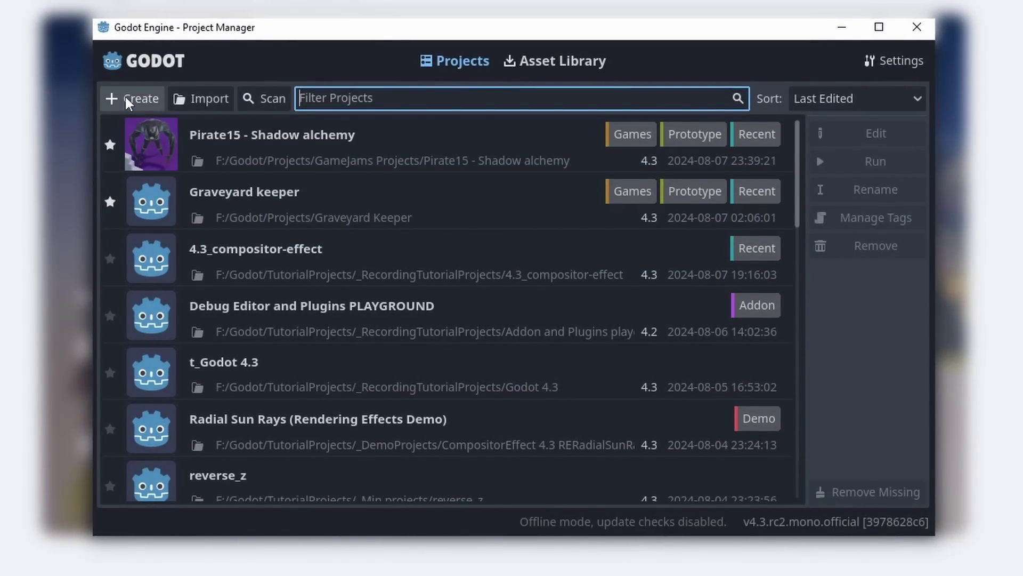
# Begin a new project named 'm', toggling automatic project folder creation off and back on
pyautogui.click(129, 96)
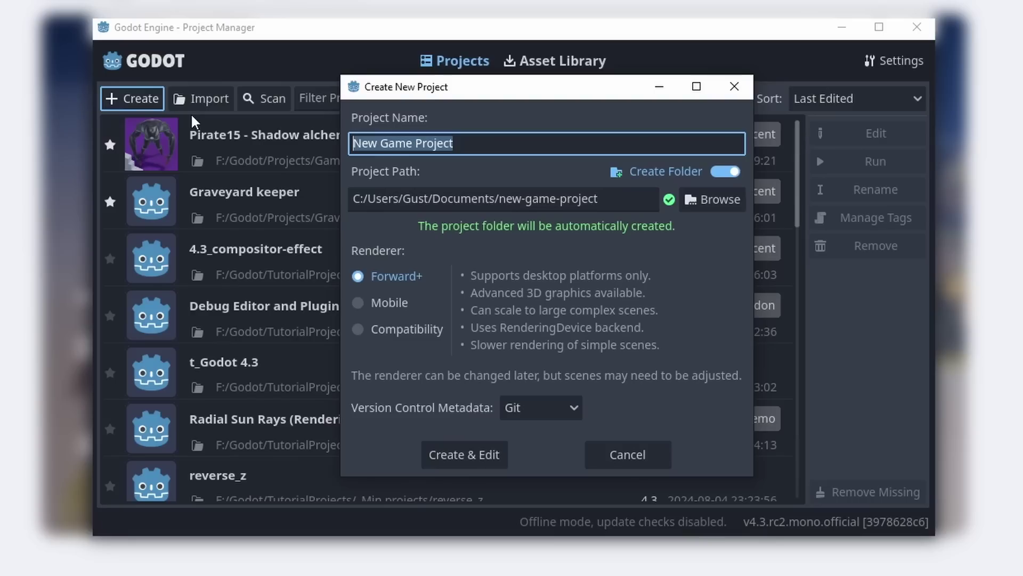
pyautogui.write('my n')
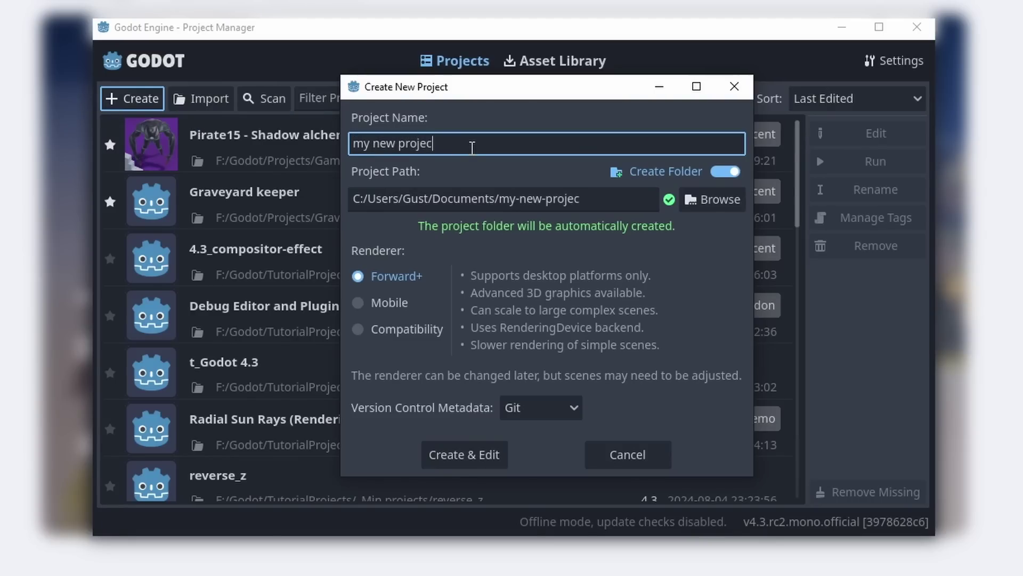
pyautogui.click(725, 172)
pyautogui.click(725, 173)
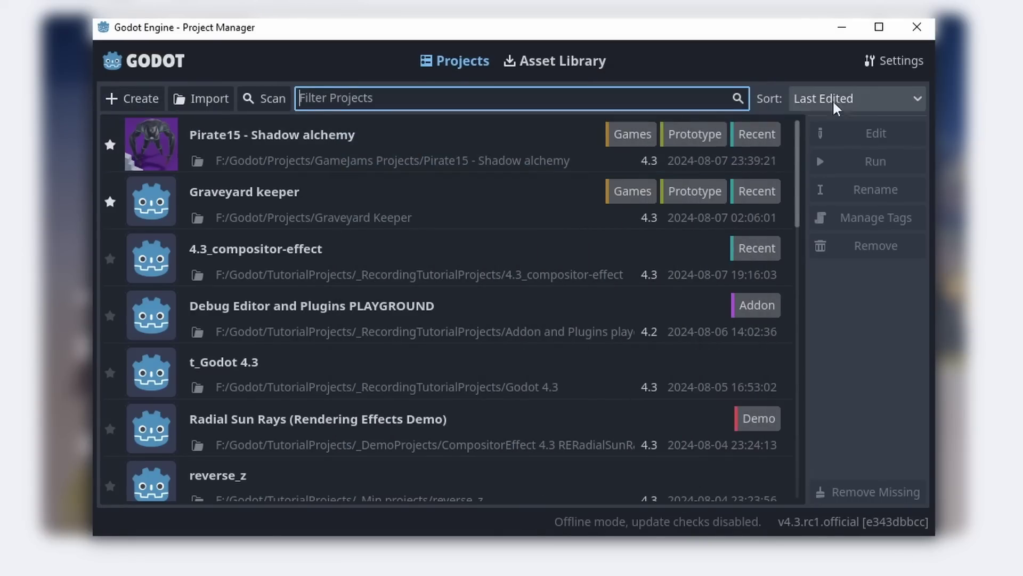
# Set the Project Manager's Network Mode to Online and open the 4.3-rc2 update download page
pyautogui.click(919, 58)
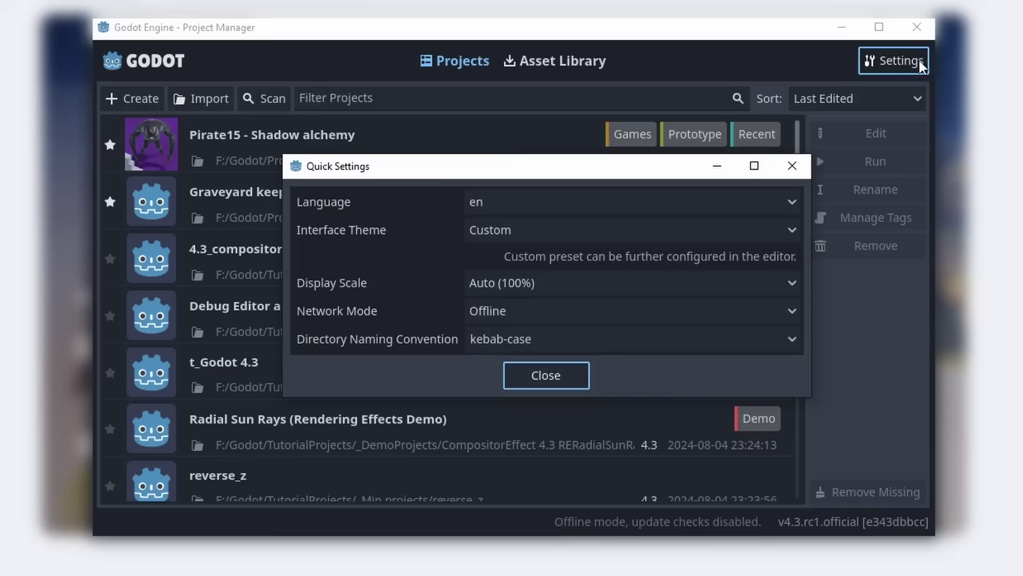
pyautogui.click(579, 309)
pyautogui.click(533, 357)
pyautogui.click(566, 382)
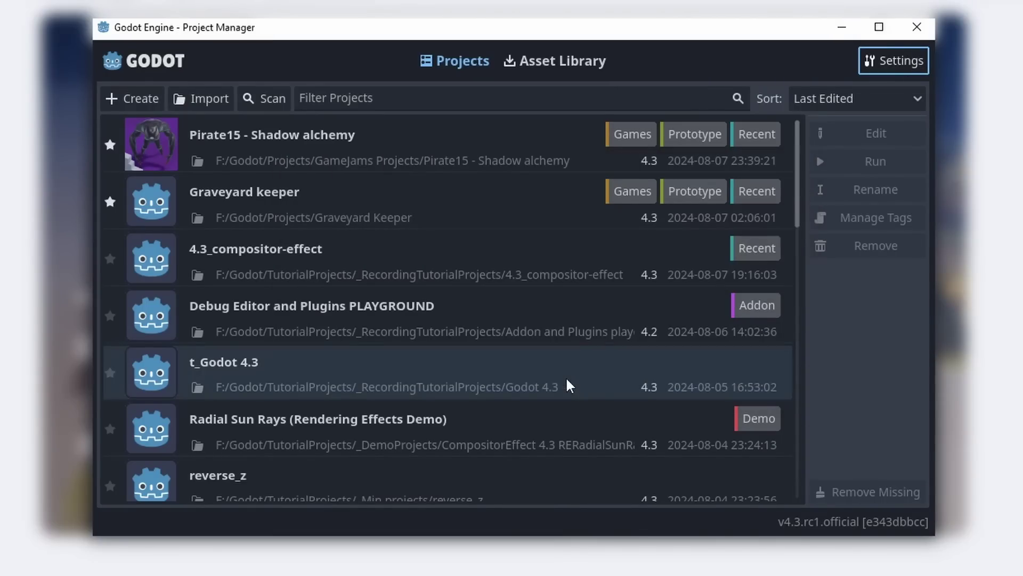
pyautogui.click(664, 522)
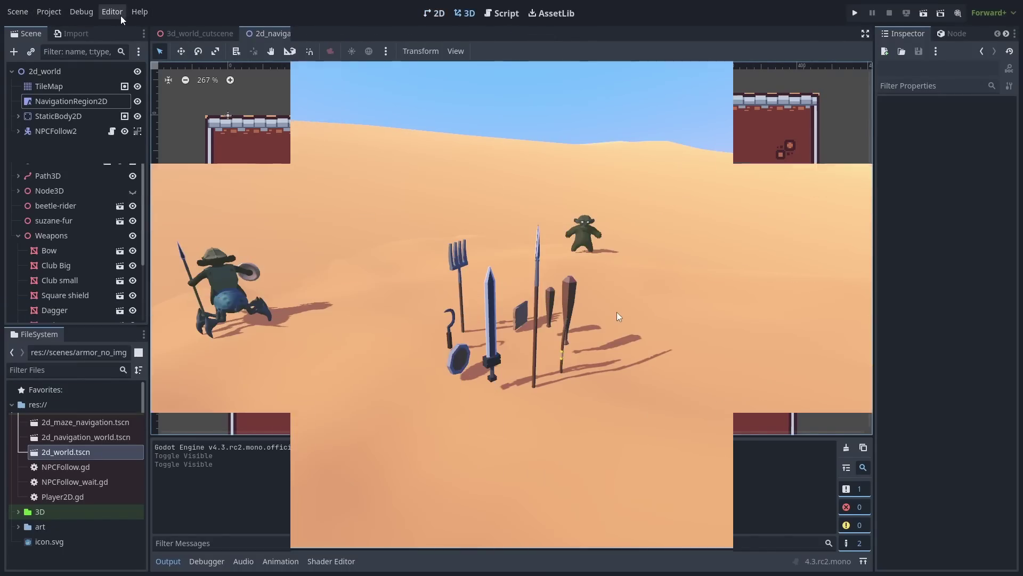
# Move the FileSystem dock to the bottom panel and drag armor_no_img.tscn over the 3D view
pyautogui.click(145, 334)
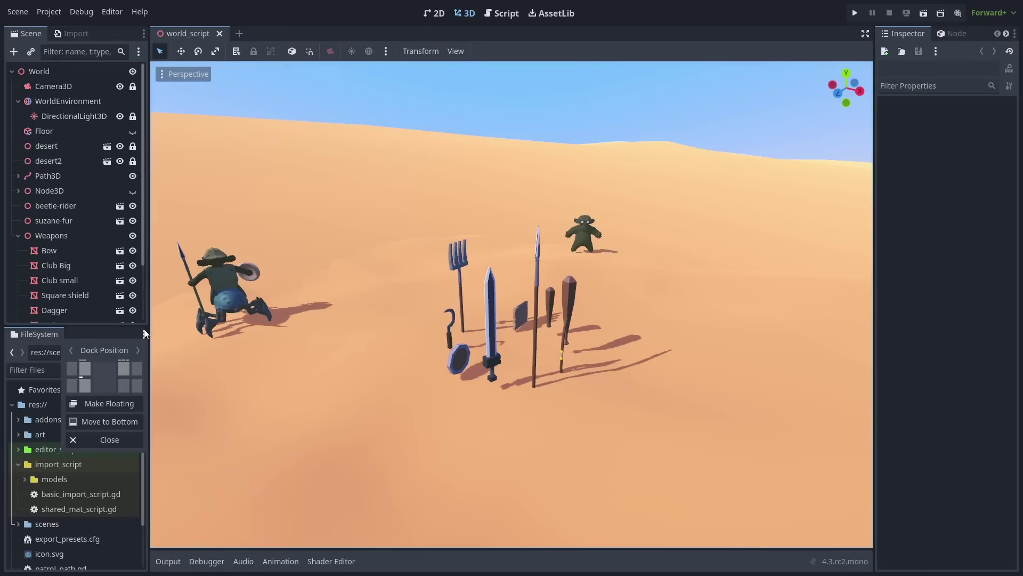
pyautogui.click(124, 424)
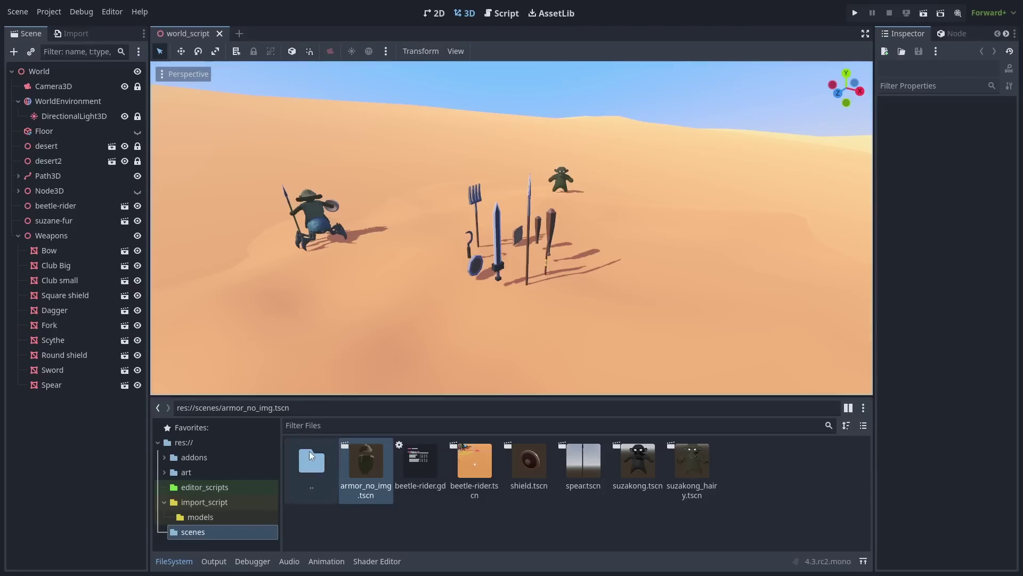
pyautogui.moveTo(372, 476); pyautogui.dragTo(523, 461)
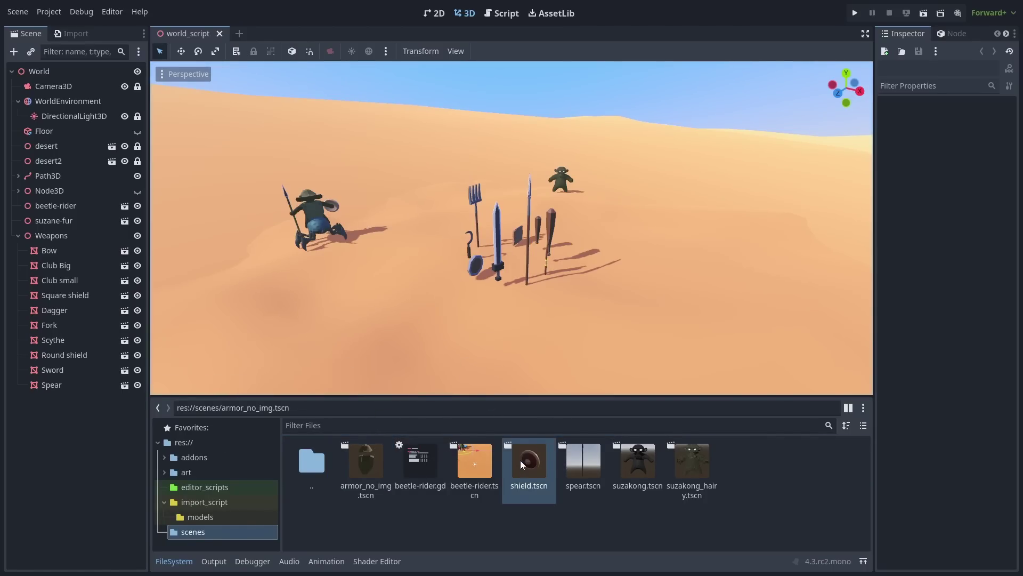
pyautogui.moveTo(366, 466); pyautogui.dragTo(172, 561)
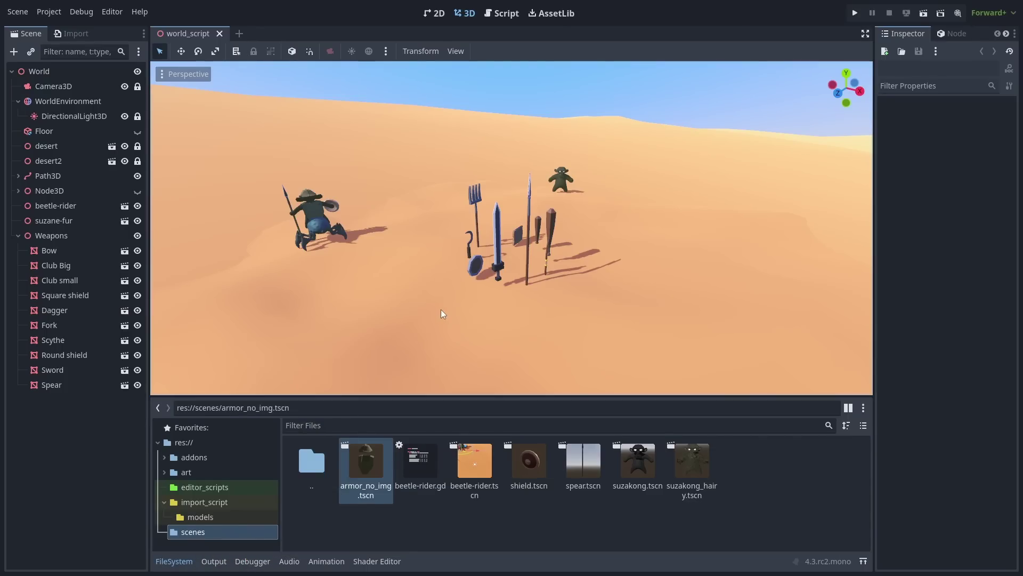
# Flip the bottom panel to Debugger and back to FileSystem, then close the FileSystem dock
pyautogui.hotkey('alt', 'd')
pyautogui.hotkey('alt', 'f')
pyautogui.click(864, 408)
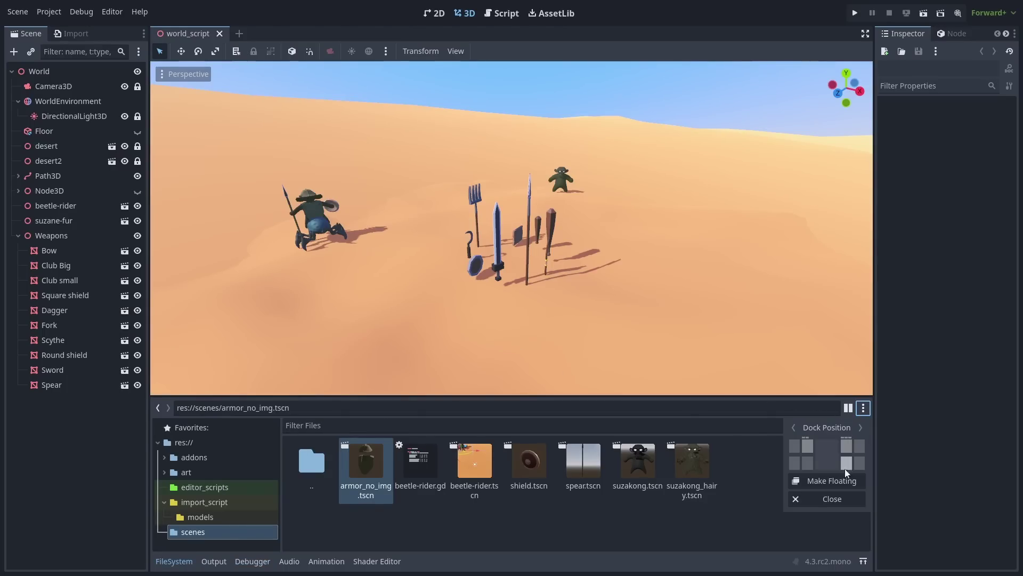
pyautogui.click(837, 502)
# Collapse the Output panel and restore the FileSystem dock from Editor > Editor Docks
pyautogui.click(172, 564)
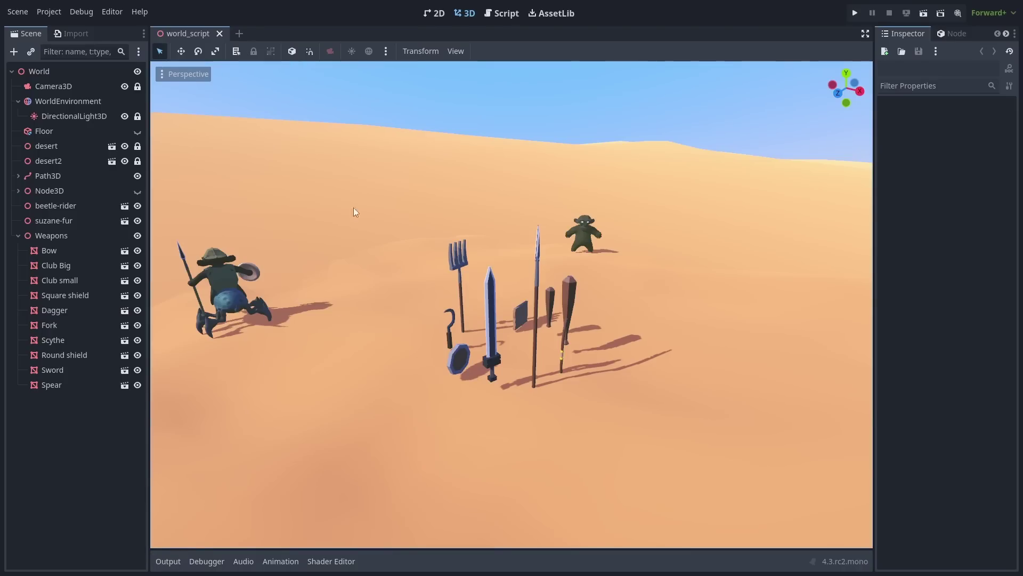
pyautogui.click(120, 15)
pyautogui.moveTo(142, 62)
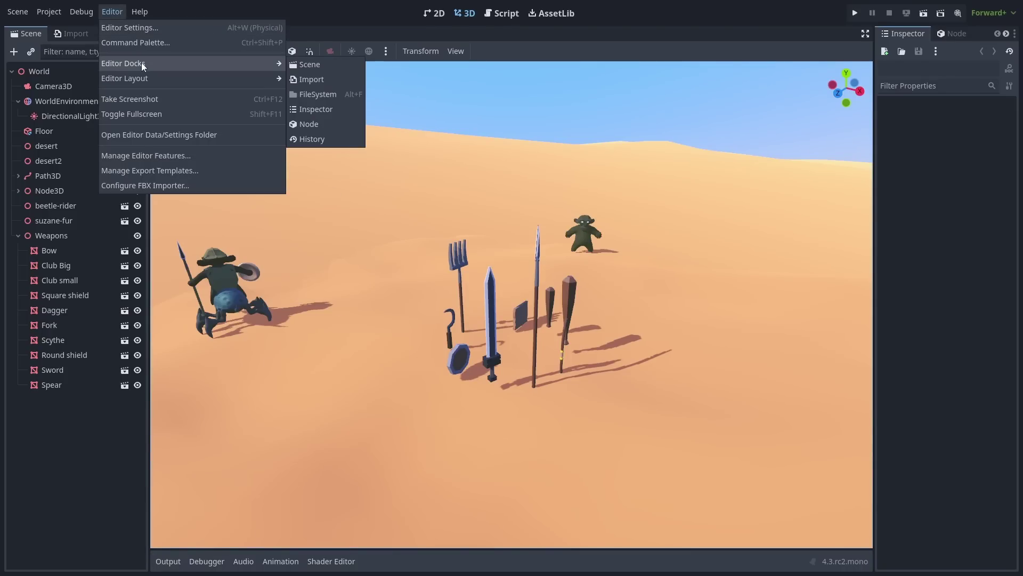
pyautogui.click(335, 95)
pyautogui.click(405, 211)
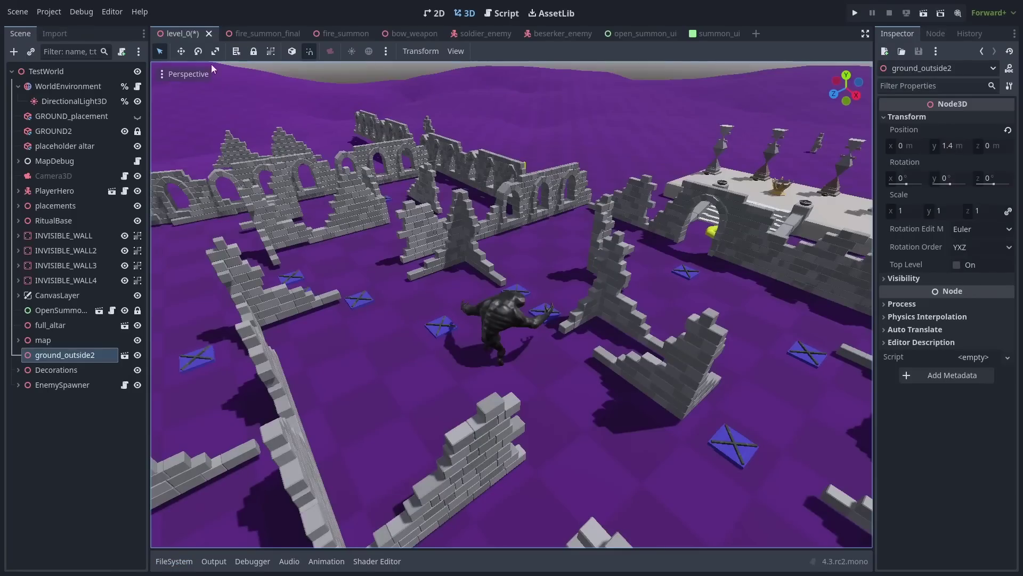
# Try Dock Tab Style as icons only, then set it to Text and Icon, checking the Node dock
pyautogui.click(112, 11)
pyautogui.click(129, 30)
pyautogui.click(652, 198)
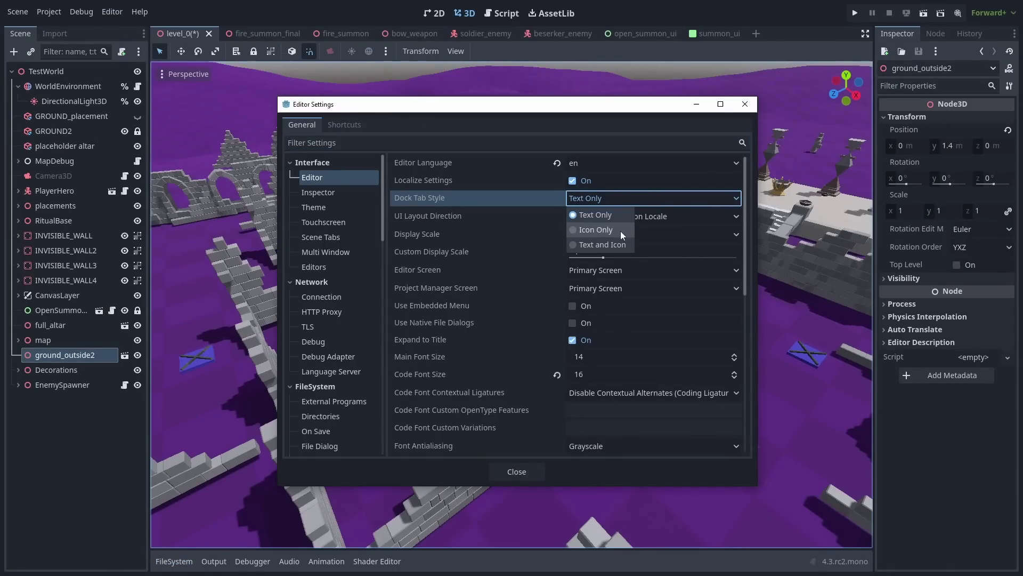
pyautogui.click(620, 231)
pyautogui.click(517, 471)
pyautogui.click(905, 33)
pyautogui.click(887, 36)
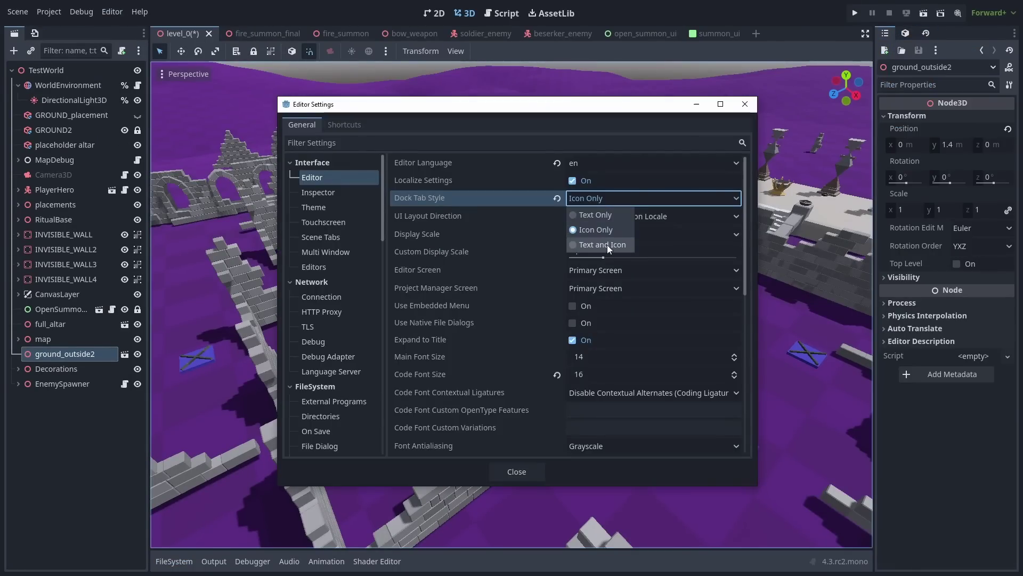
pyautogui.click(606, 245)
pyautogui.click(525, 471)
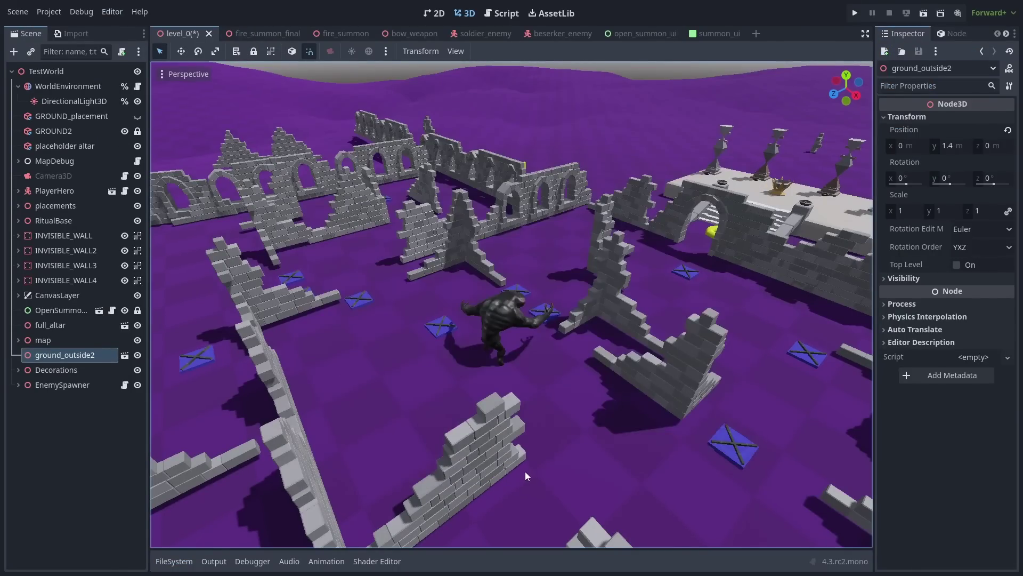
pyautogui.click(951, 34)
pyautogui.click(912, 34)
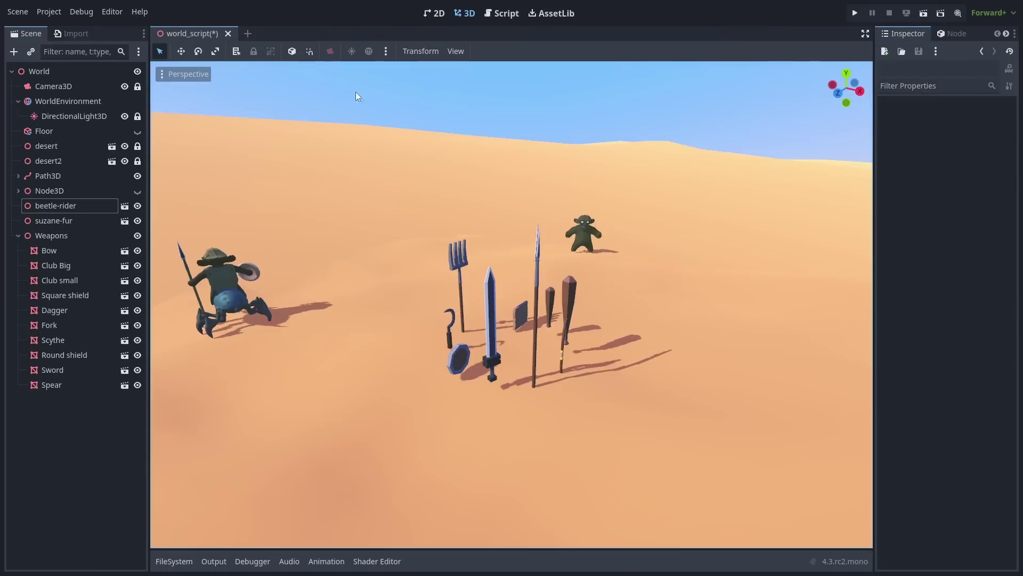
# Filter the Editor Settings shortcuts list for 'editable'
pyautogui.click(113, 12)
pyautogui.click(119, 24)
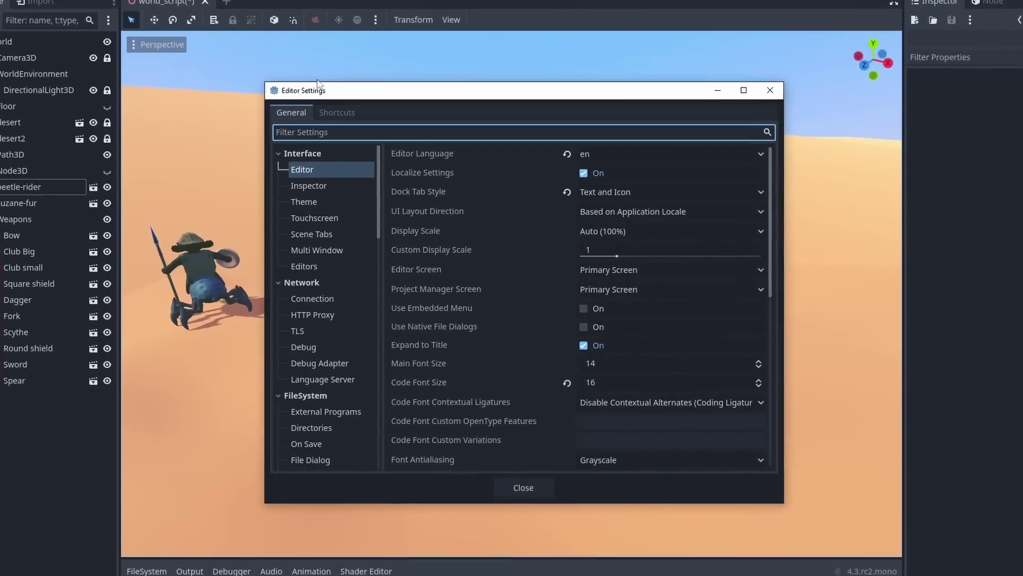
pyautogui.click(336, 113)
pyautogui.click(344, 132)
pyautogui.write('edi')
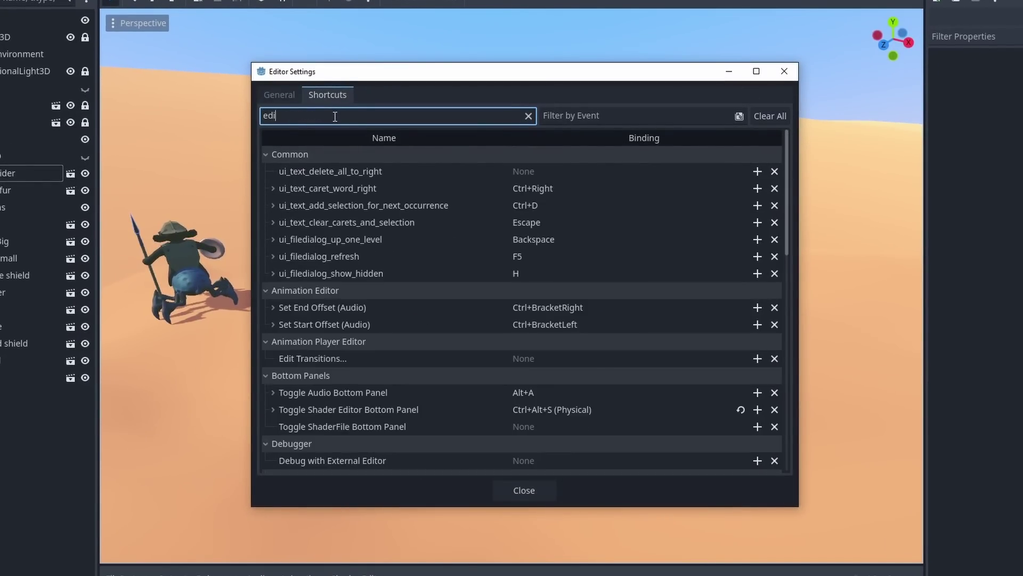
pyautogui.write('table')
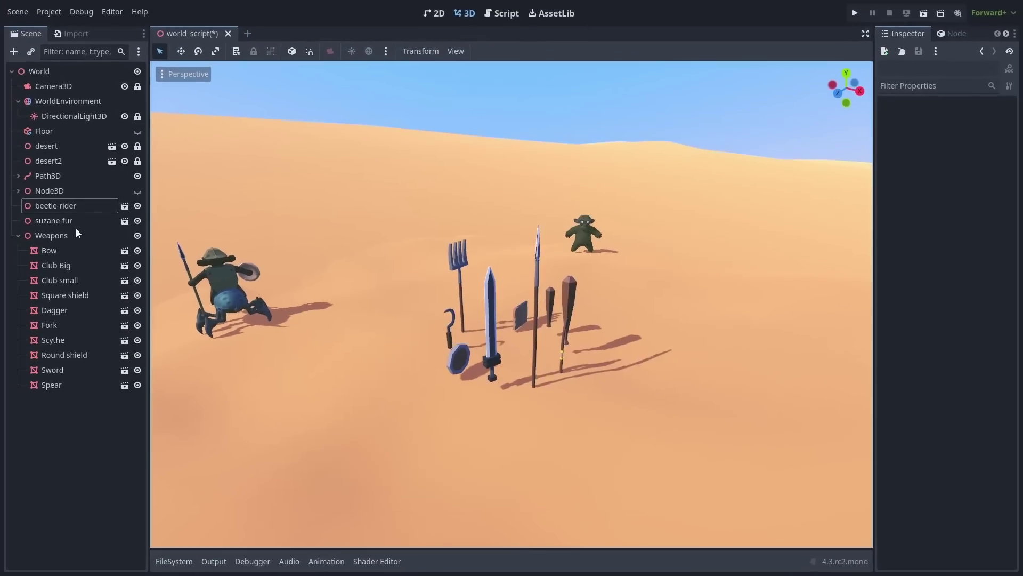
# Toggle Editable Children with Ctrl+E on beetle-rider and suzane-fur, then turn them off again
pyautogui.click(73, 207)
pyautogui.hotkey('ctrl', 'e')
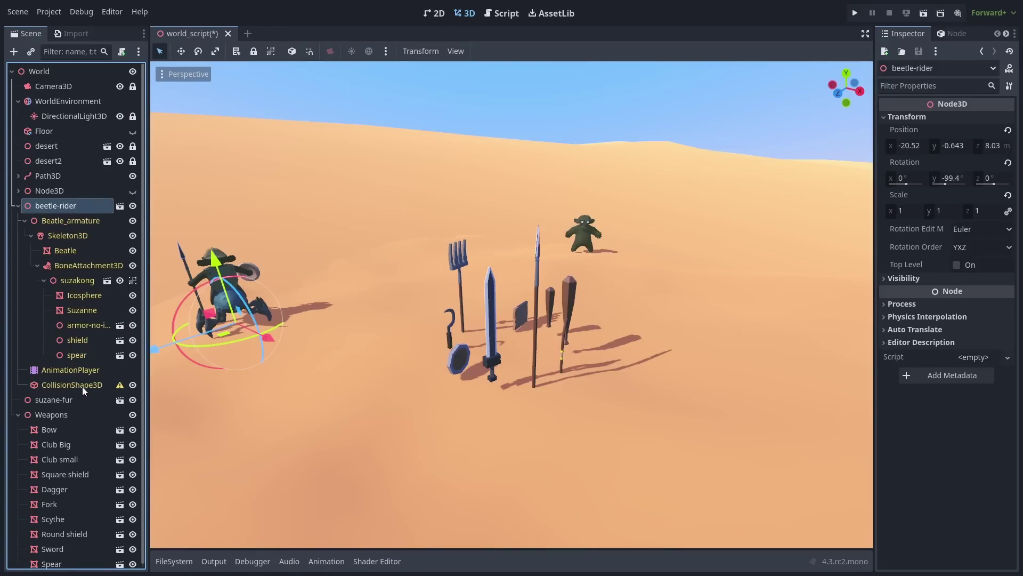
pyautogui.click(91, 400)
pyautogui.hotkey('ctrl', 'e')
pyautogui.hotkey('ctrl', 'e')
pyautogui.press('Return')
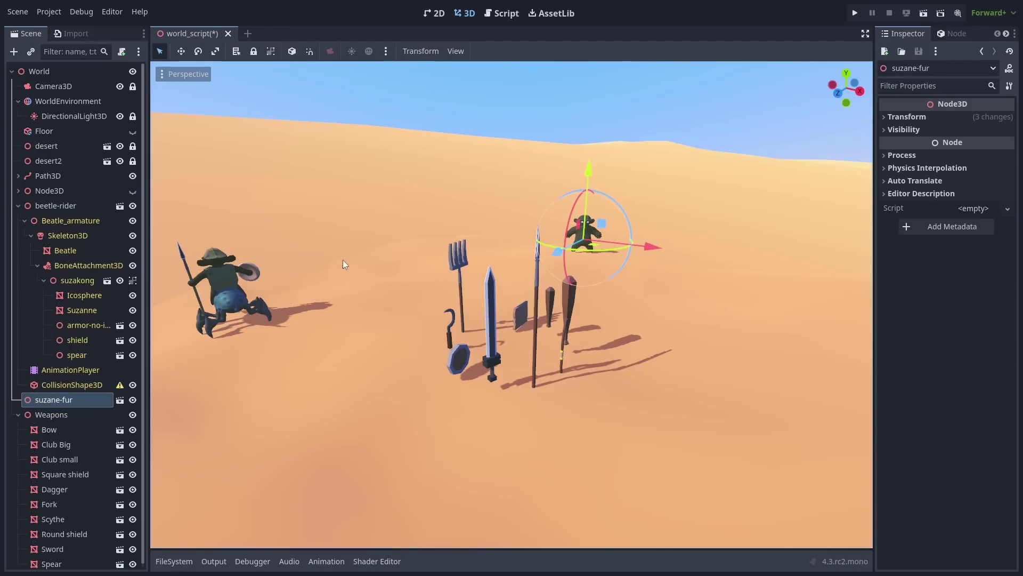
pyautogui.click(70, 206)
pyautogui.hotkey('ctrl', 'e')
# Confirm disabling beetle-rider's editable children and batch-rename Bow through Spear to 'weapon'
pyautogui.click(459, 292)
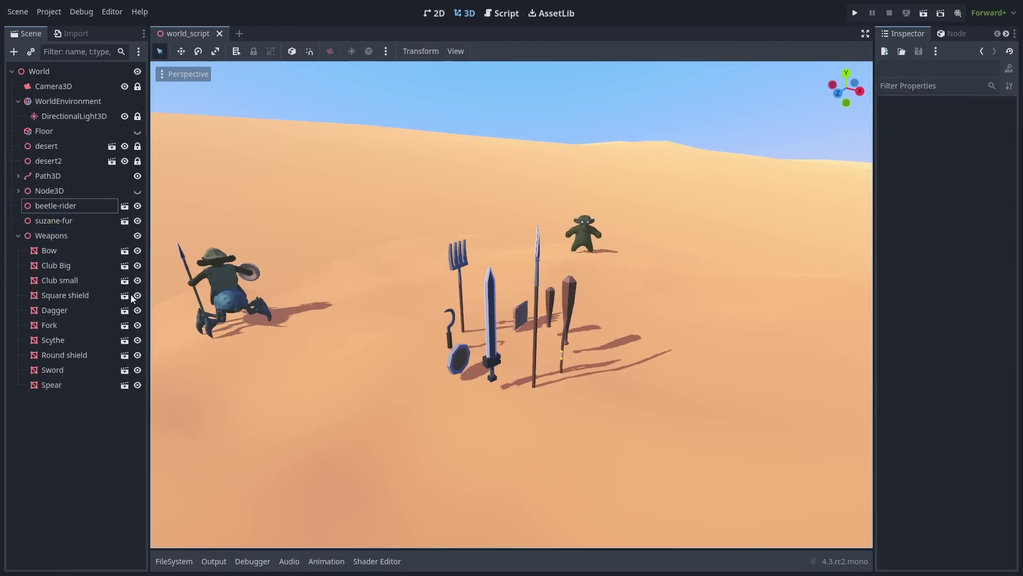
pyautogui.click(50, 252)
pyautogui.keyDown('shift'); pyautogui.click(57, 385); pyautogui.keyUp('shift')
pyautogui.press('F2')
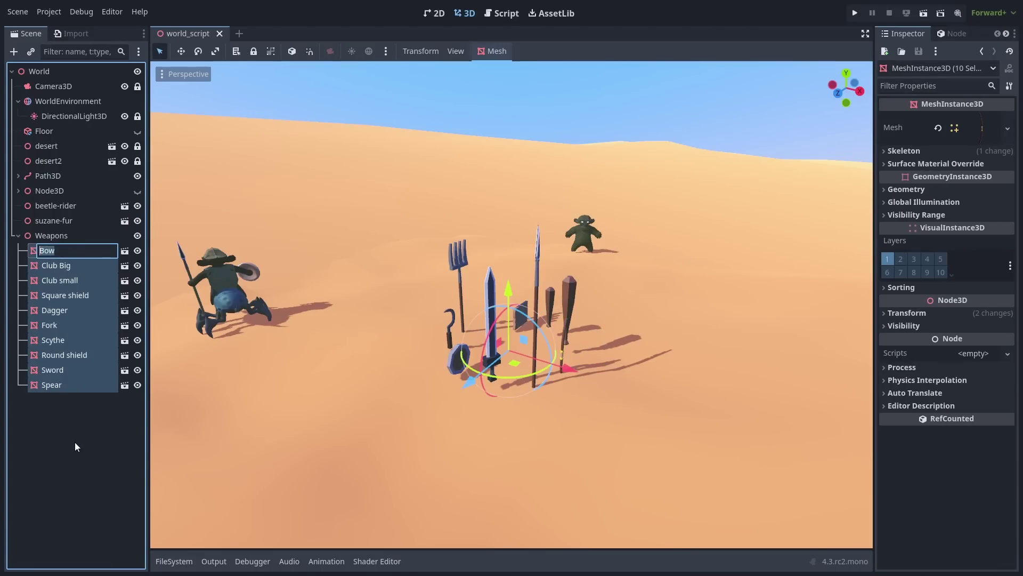
pyautogui.write('weapon')
pyautogui.press('Return')
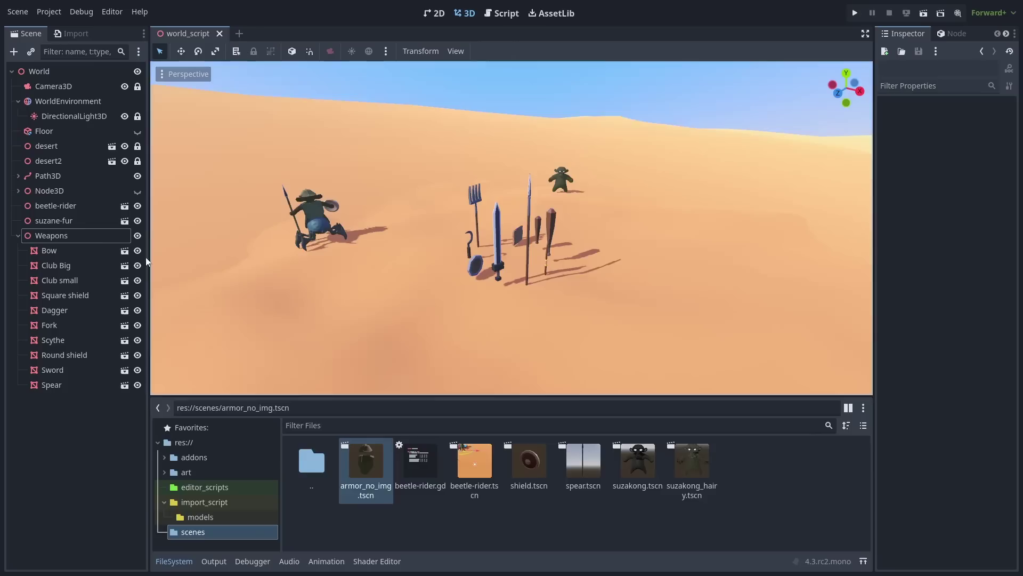
# Drag five shield.tscn instances into the viewport, four of them beside the Fork weapon
pyautogui.click(54, 220)
pyautogui.moveTo(530, 461); pyautogui.dragTo(377, 307)
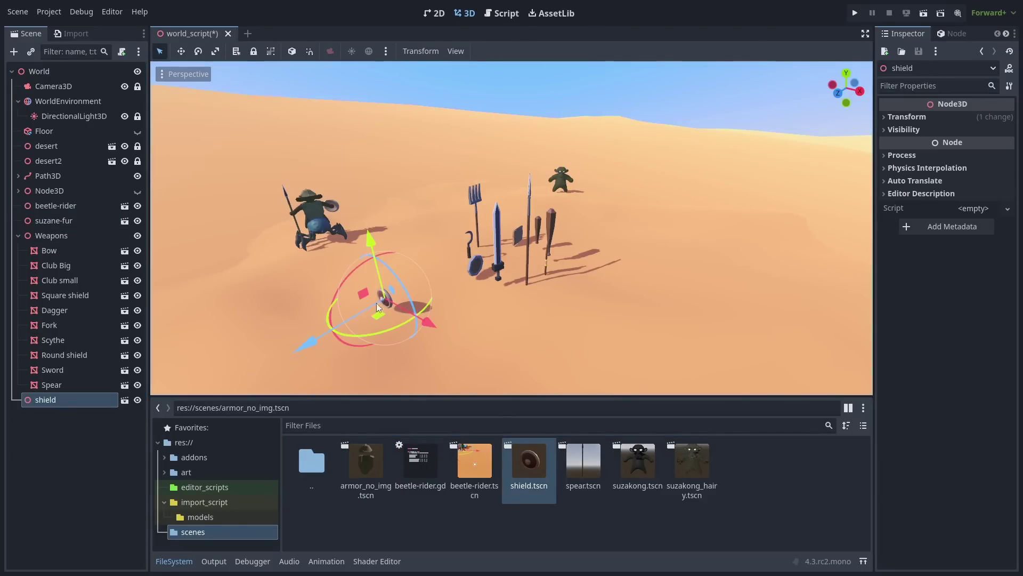
pyautogui.click(52, 326)
pyautogui.moveTo(530, 462); pyautogui.dragTo(437, 361)
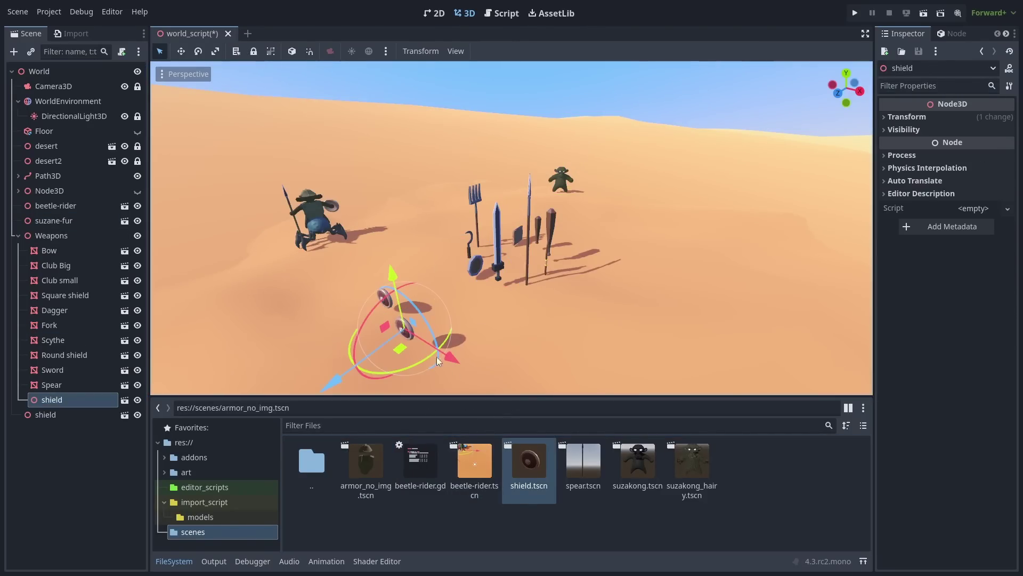
pyautogui.moveTo(519, 472); pyautogui.dragTo(486, 347)
pyautogui.moveTo(522, 469); pyautogui.dragTo(562, 320)
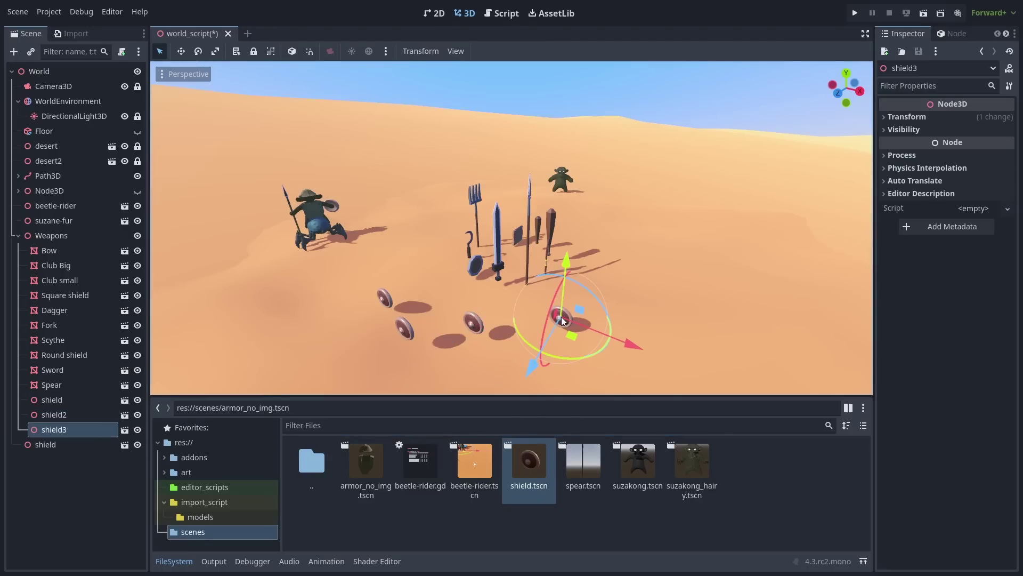
pyautogui.moveTo(530, 462); pyautogui.dragTo(403, 347)
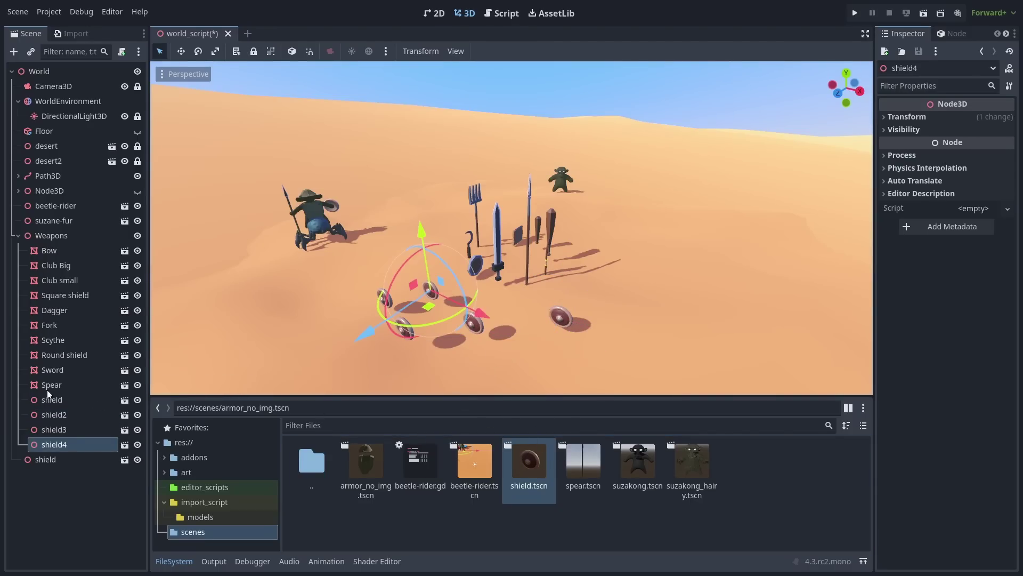
# Add a suzakong instance under the Weapons group
pyautogui.click(18, 235)
pyautogui.click(18, 235)
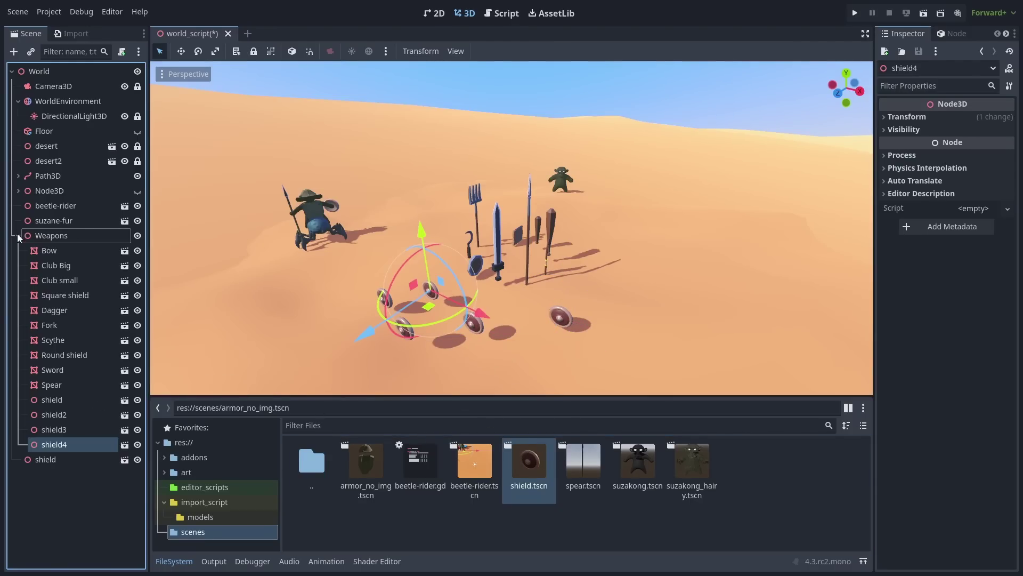
pyautogui.click(50, 235)
pyautogui.moveTo(643, 469); pyautogui.dragTo(604, 323)
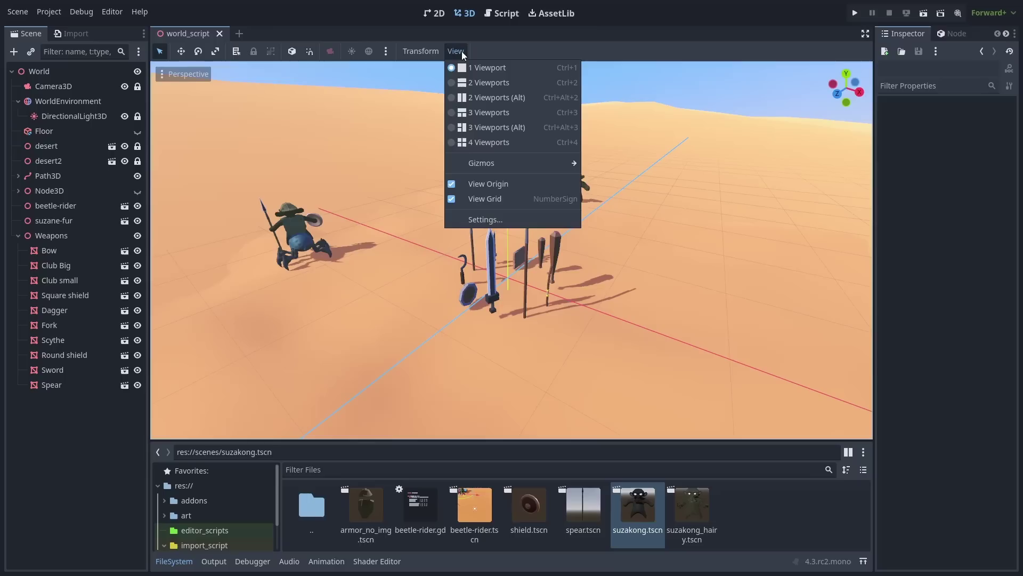
# Switch to the 2 Viewports layout and uncheck View Grid in the right viewport
pyautogui.click(480, 102)
pyautogui.click(658, 58)
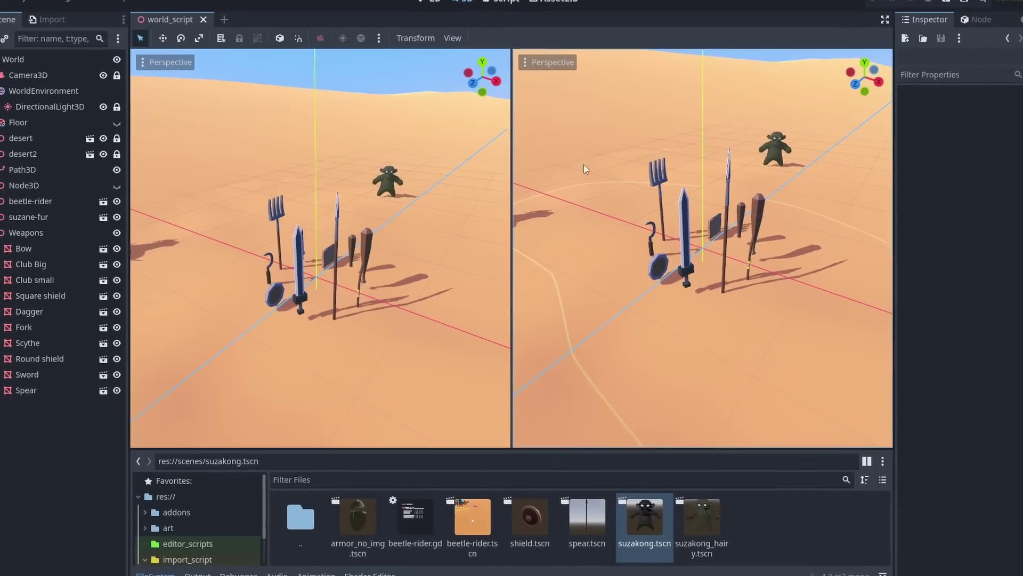
pyautogui.click(560, 72)
pyautogui.click(567, 406)
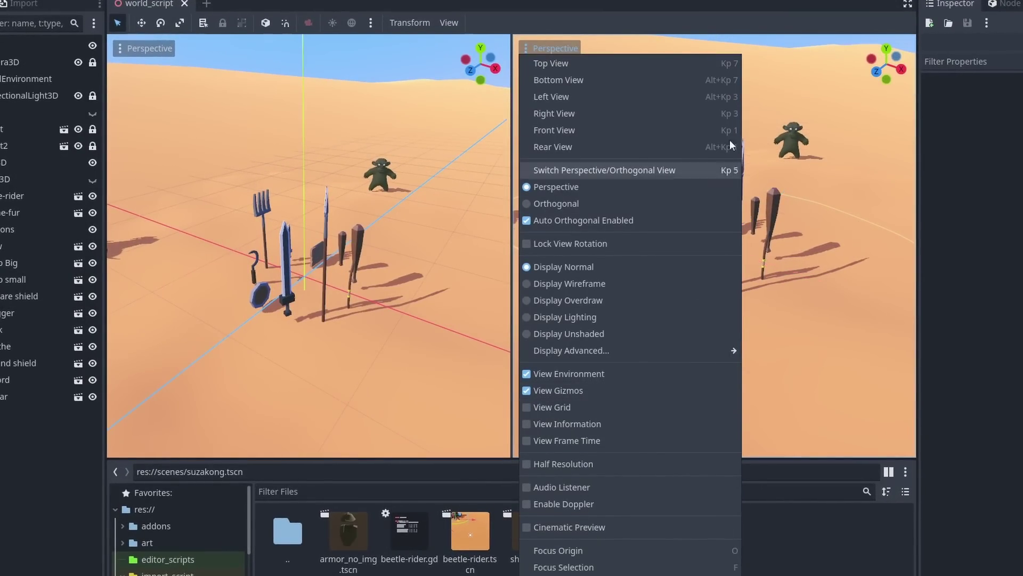
pyautogui.press('Escape')
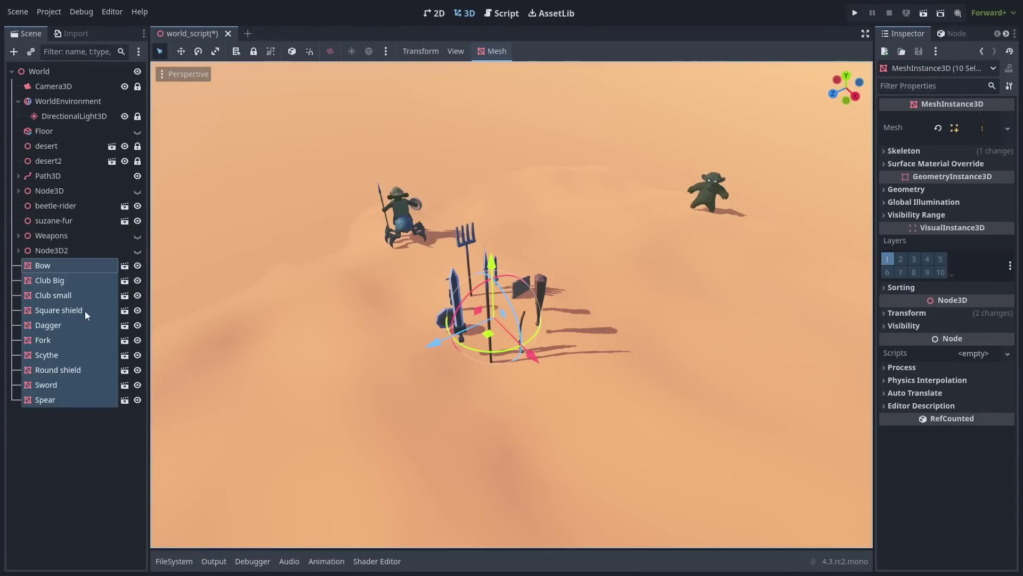
pyautogui.rightClick(82, 311)
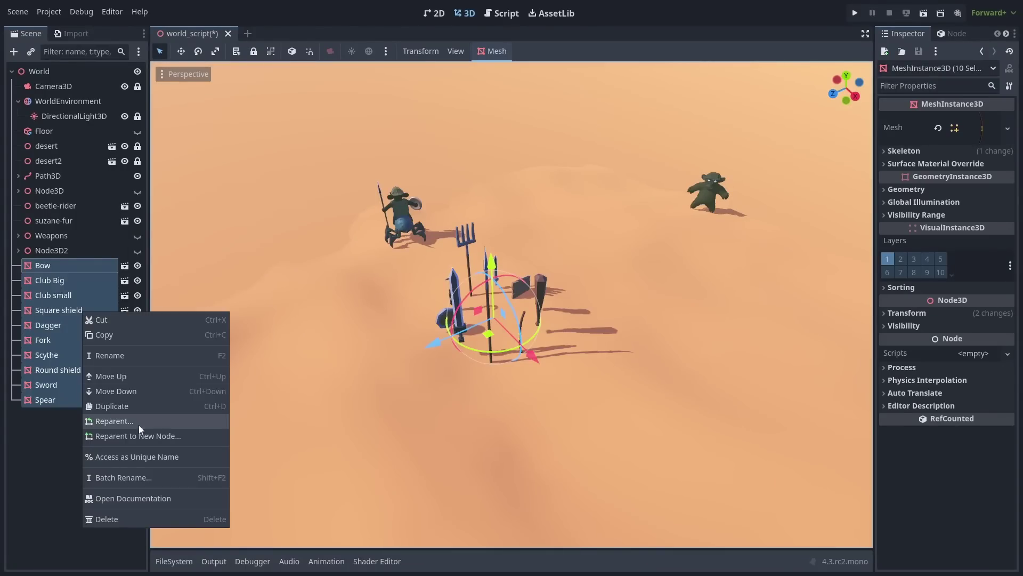
# Reparent the weapons to a new Node3D and shift that group along its Z axis
pyautogui.click(146, 439)
pyautogui.click(449, 461)
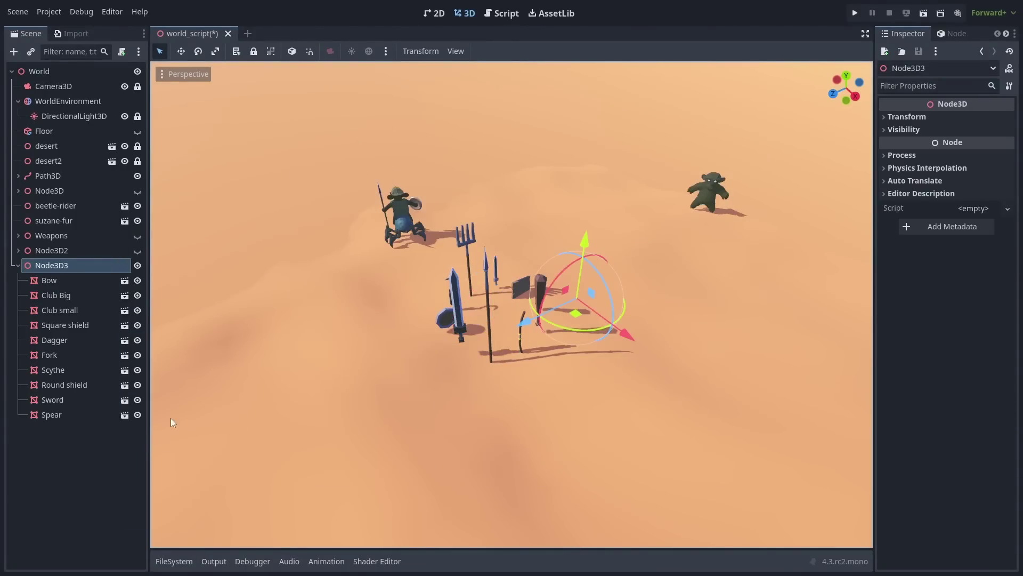
pyautogui.click(48, 263)
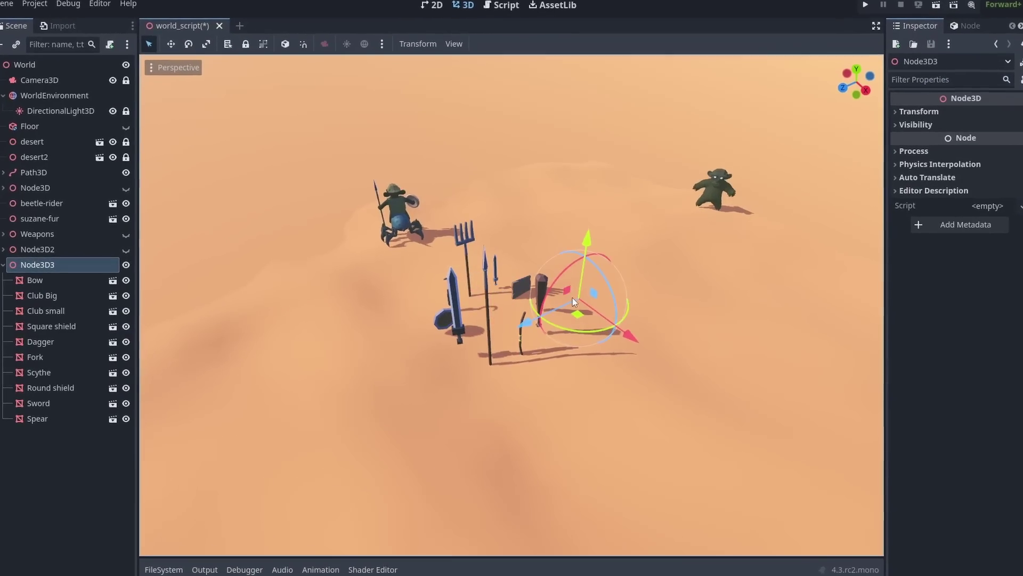
pyautogui.moveTo(526, 323); pyautogui.dragTo(537, 324)
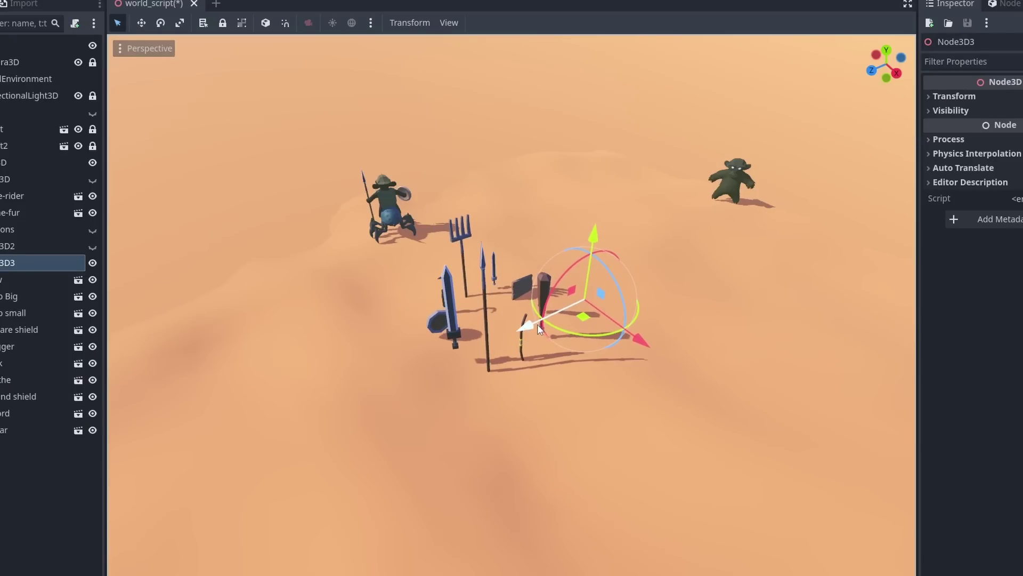
# Enable Center Node on Reparent, then reparent Bow through Spear to a new centered Node3D
pyautogui.click(465, 351)
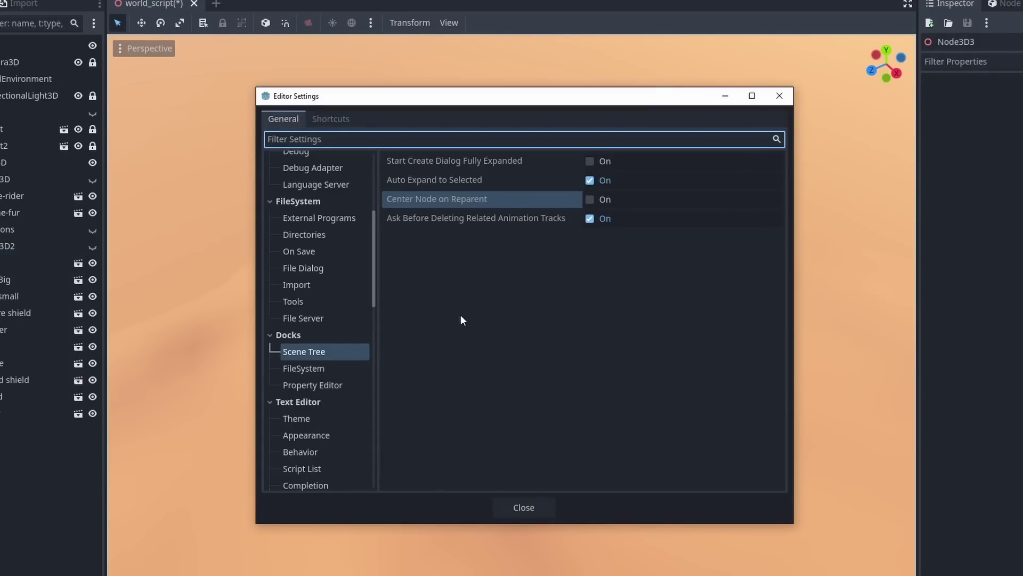
pyautogui.click(590, 200)
pyautogui.click(548, 506)
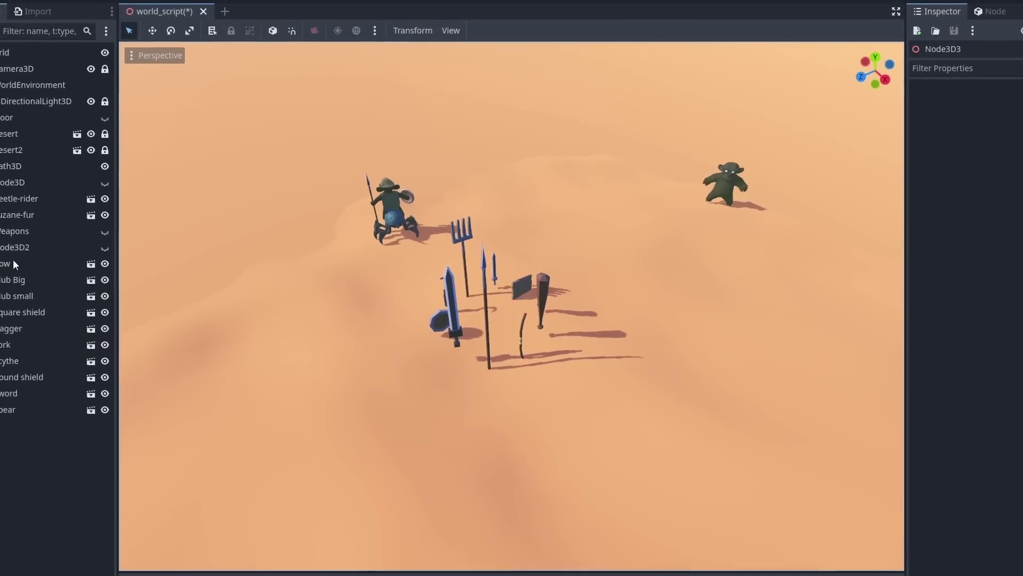
pyautogui.click(43, 266)
pyautogui.keyDown('shift'); pyautogui.click(47, 401); pyautogui.keyUp('shift')
pyautogui.rightClick(47, 401)
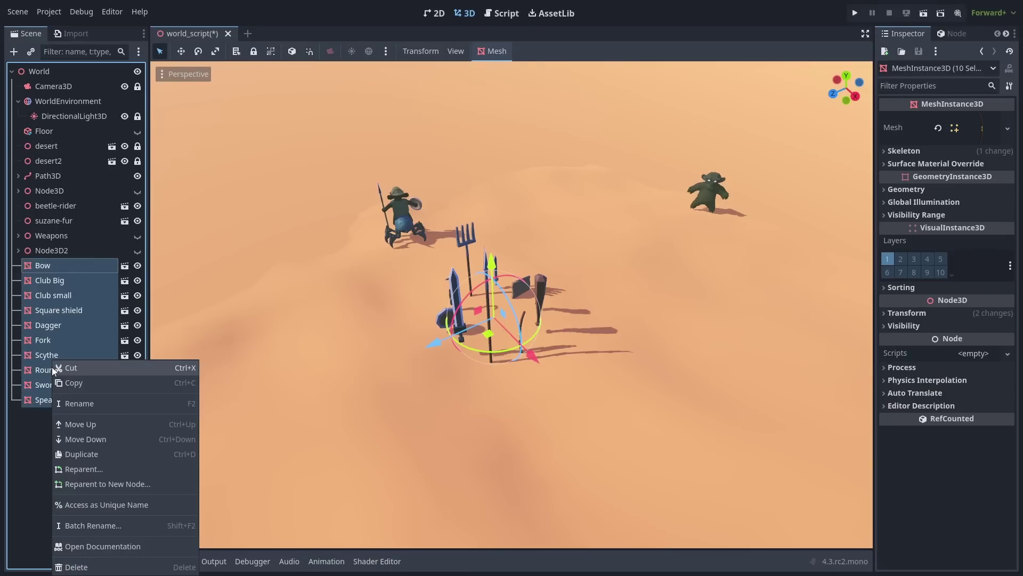
pyautogui.click(118, 482)
pyautogui.click(446, 458)
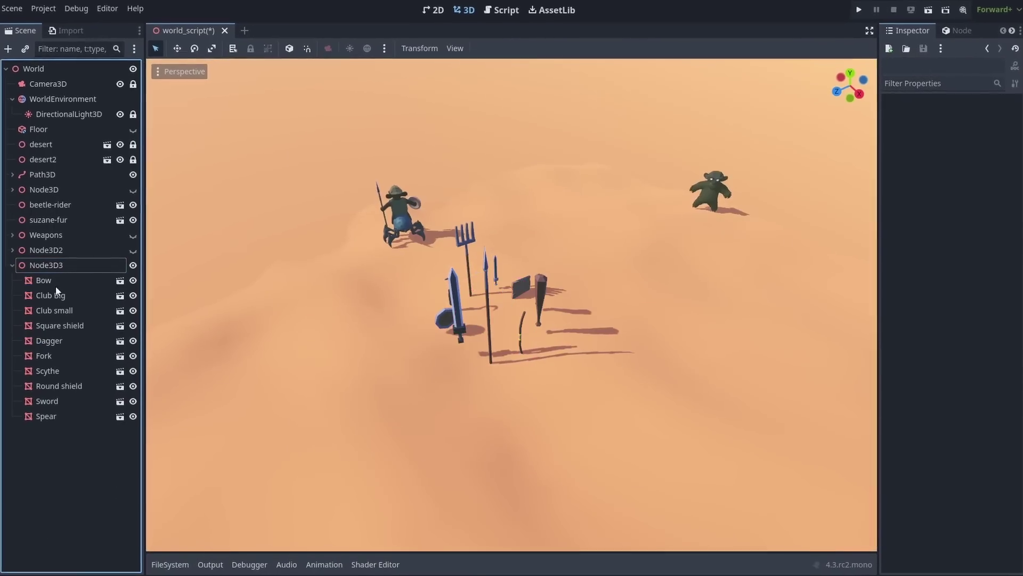
# Nudge the weapon group across the ground and collapse the Assets and Game-objects folder trees
pyautogui.moveTo(482, 342)
pyautogui.mouseDown()
pyautogui.moveTo(544, 354)
pyautogui.moveTo(477, 354)
pyautogui.moveTo(481, 341)
pyautogui.mouseUp()
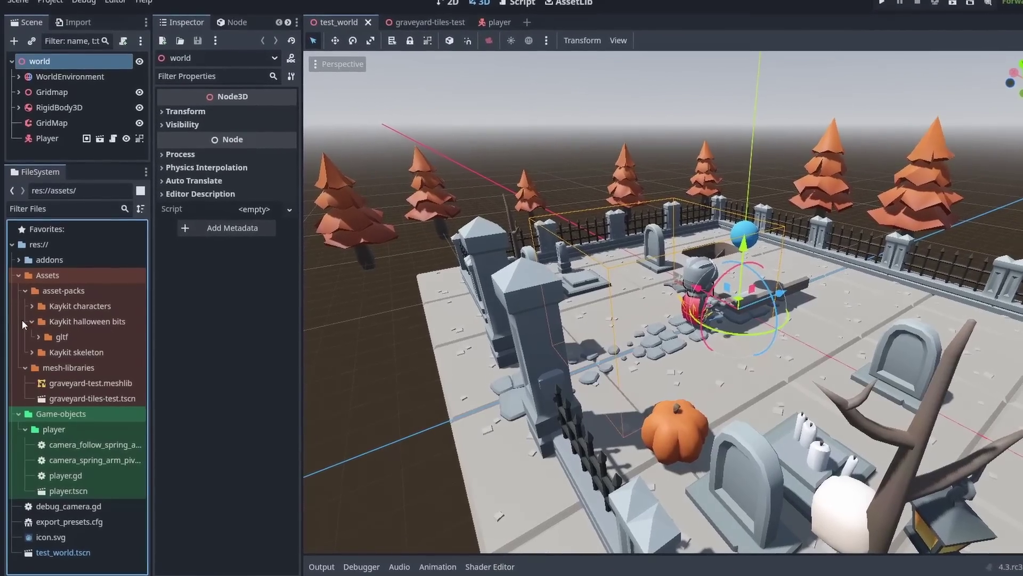
pyautogui.click(21, 321)
pyautogui.click(16, 291)
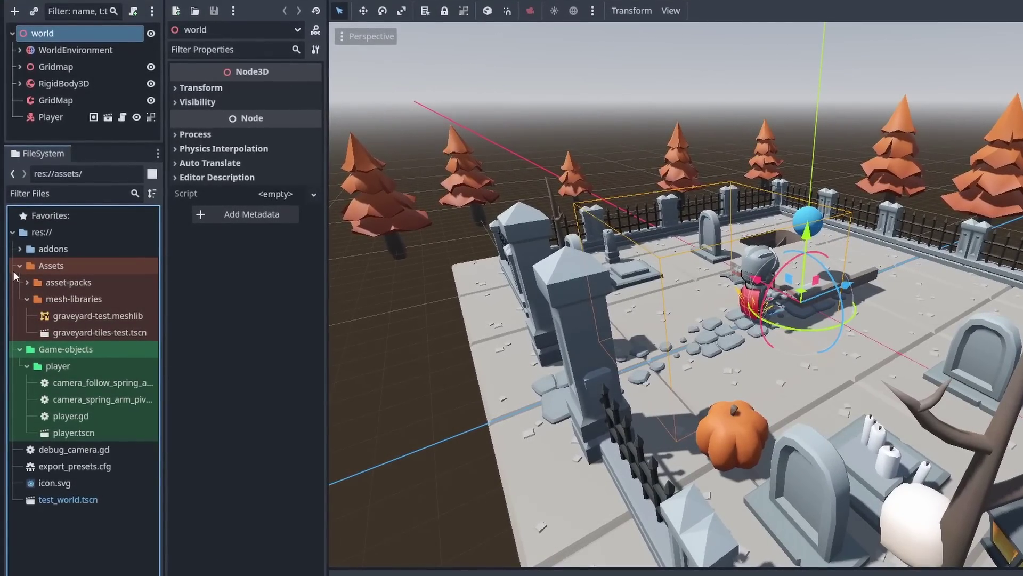
pyautogui.click(19, 266)
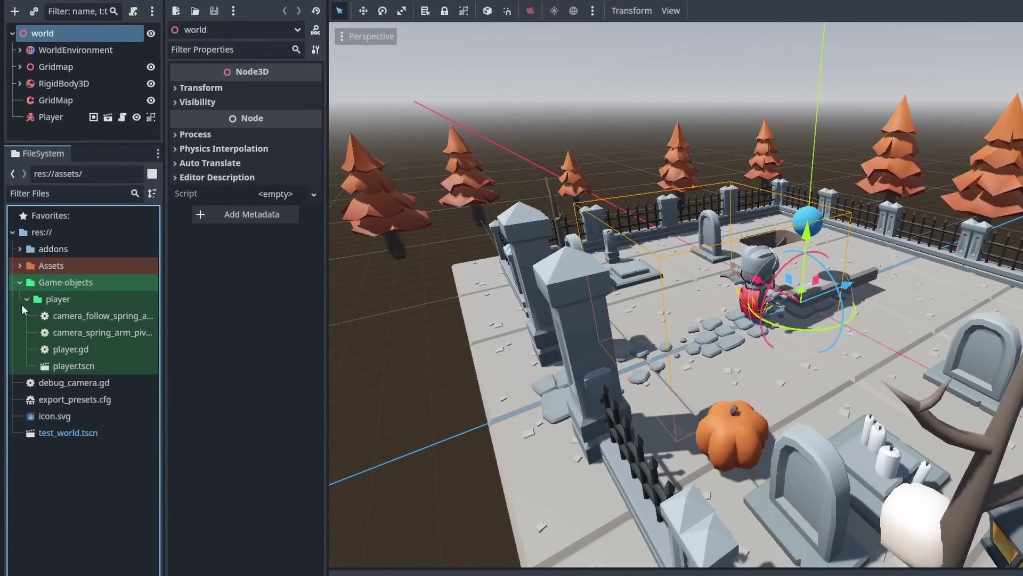
pyautogui.click(23, 302)
pyautogui.click(13, 285)
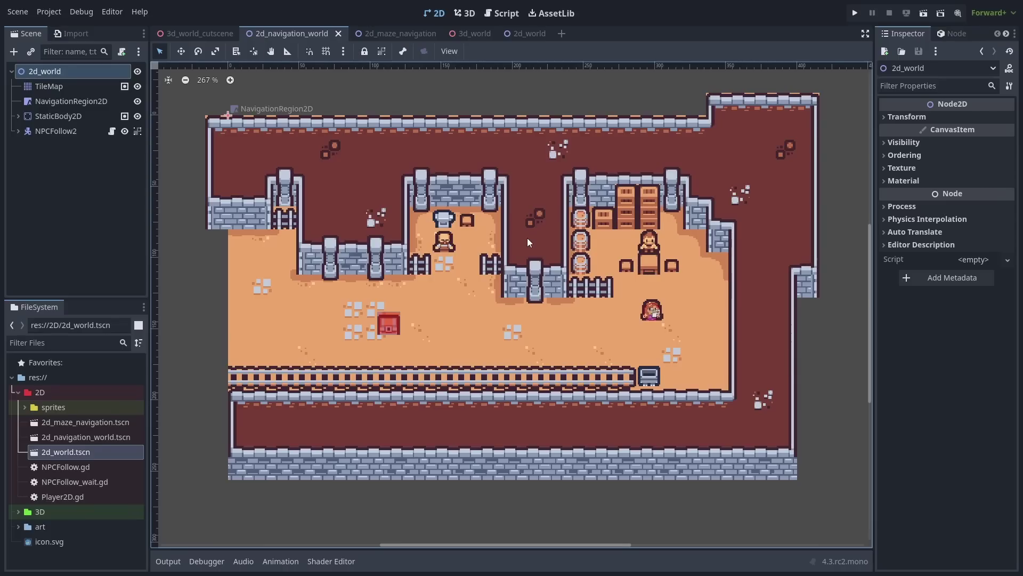
# Extract the TileMap into Ground, Overlay and Top layer nodes and cycle through each layer
pyautogui.click(57, 86)
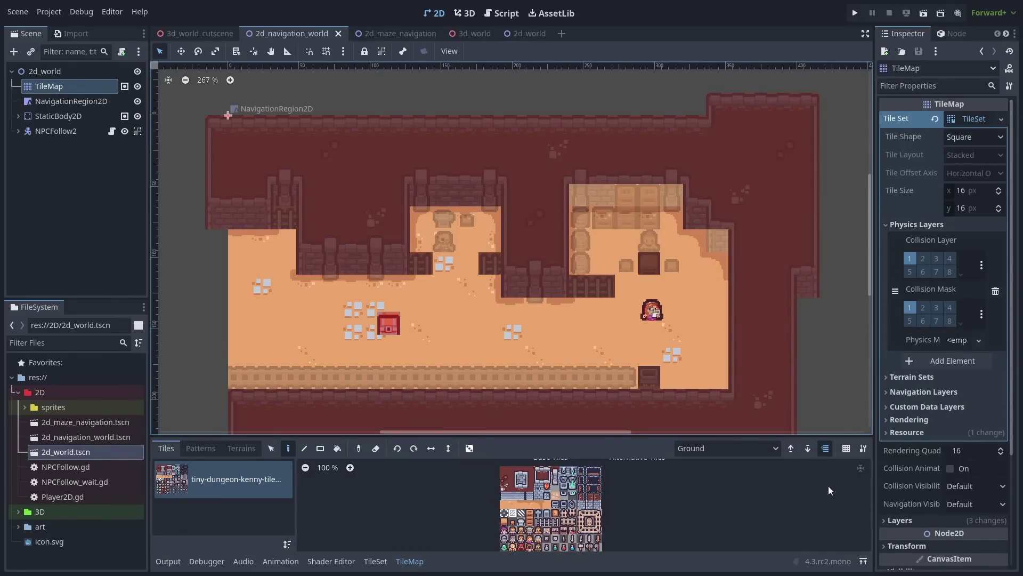
pyautogui.click(863, 448)
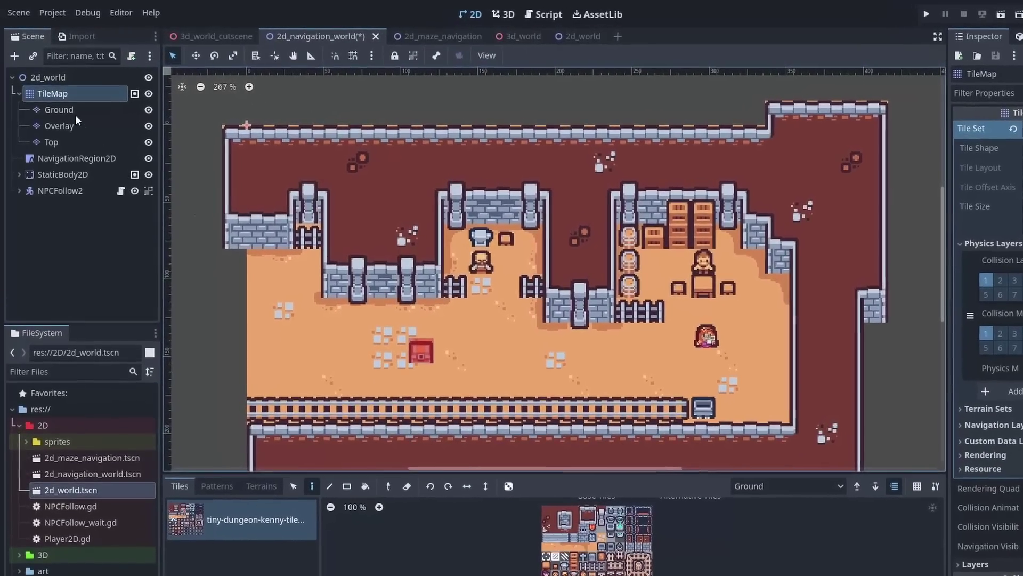
pyautogui.click(70, 101)
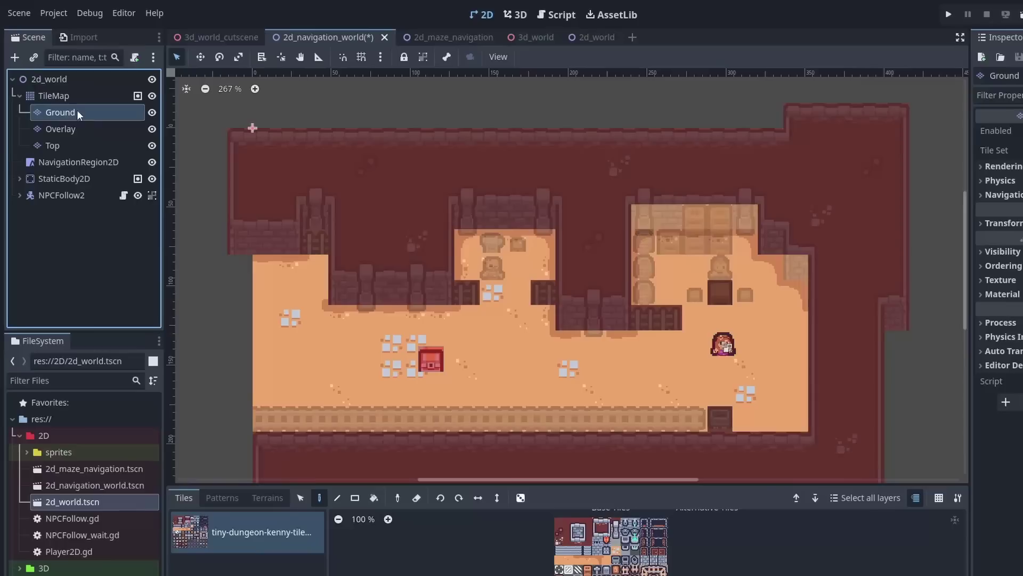
pyautogui.click(70, 133)
pyautogui.click(62, 146)
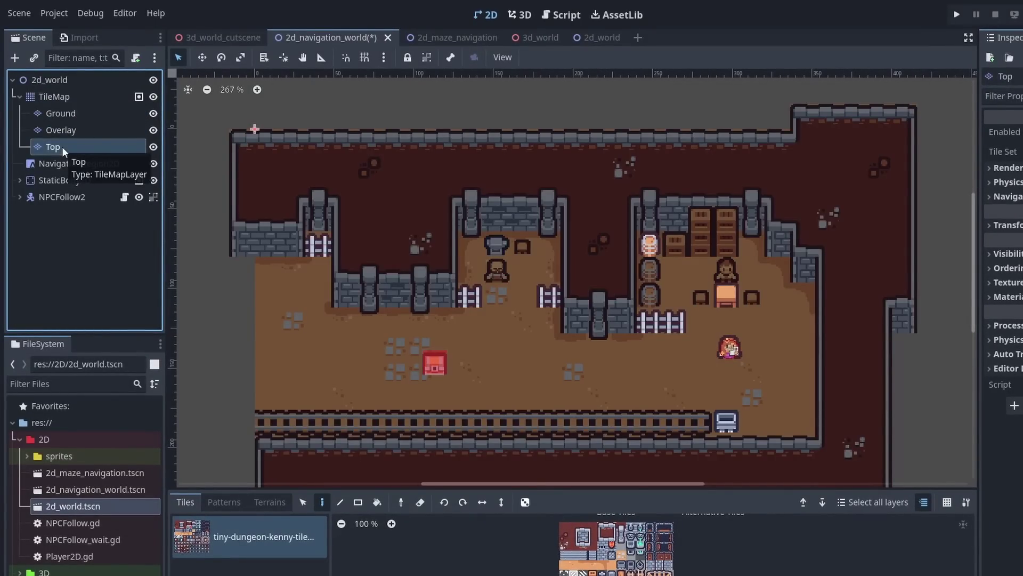
pyautogui.click(77, 113)
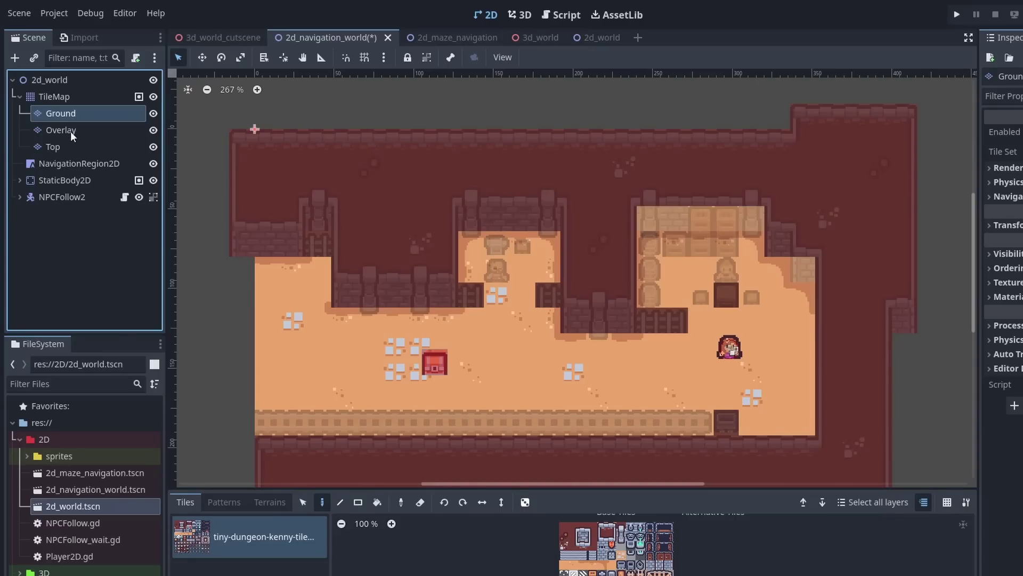
pyautogui.click(71, 131)
pyautogui.click(61, 146)
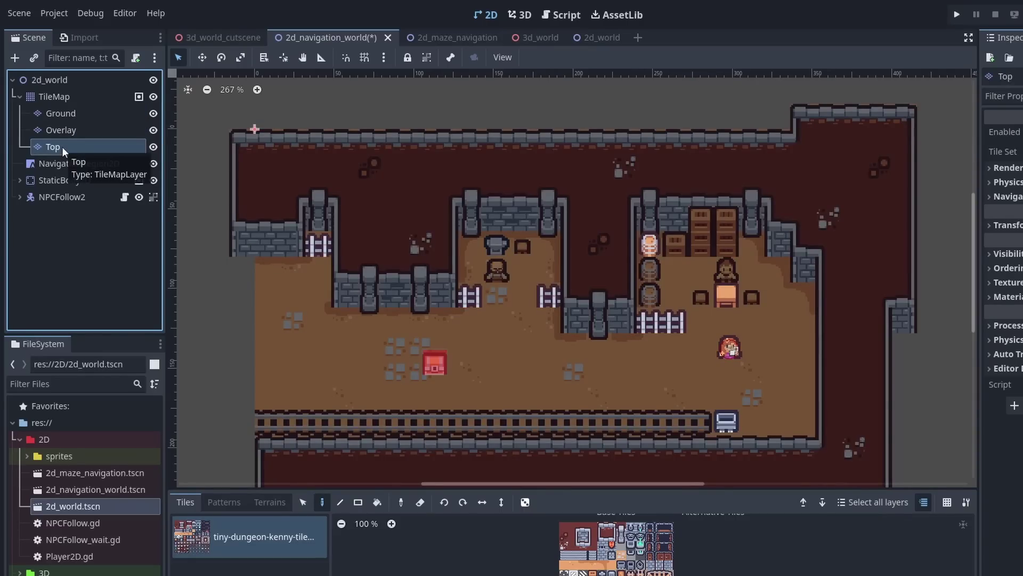
# Select and deselect the Ground and Overlay layers in the viewport, finishing with Top selected
pyautogui.click(532, 388)
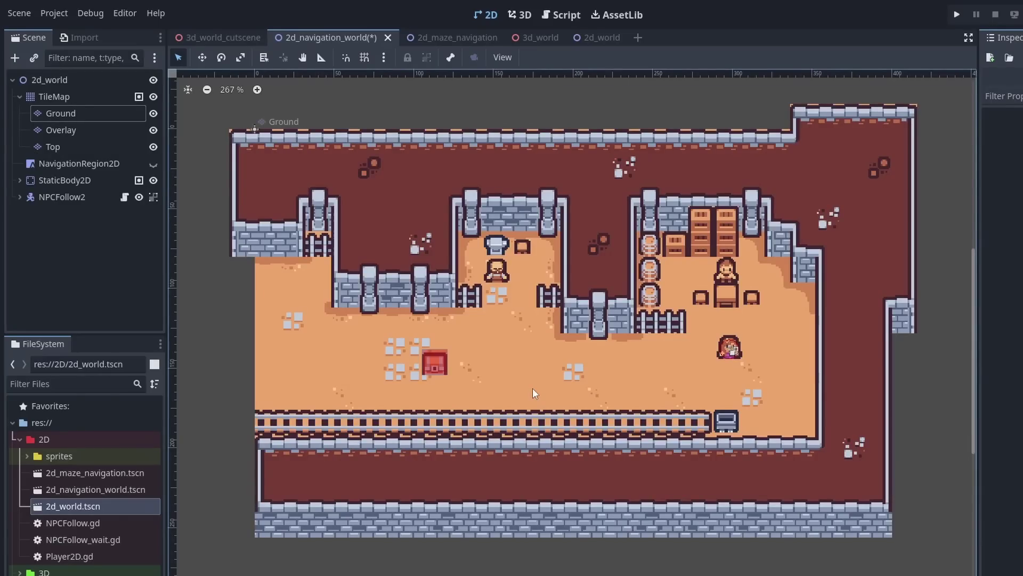
pyautogui.click(521, 368)
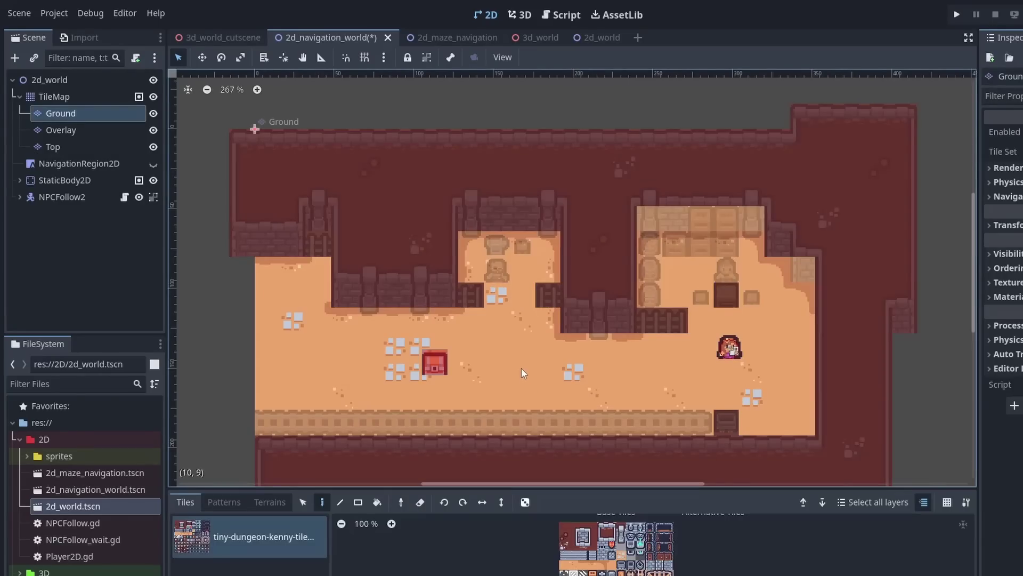
pyautogui.click(610, 376)
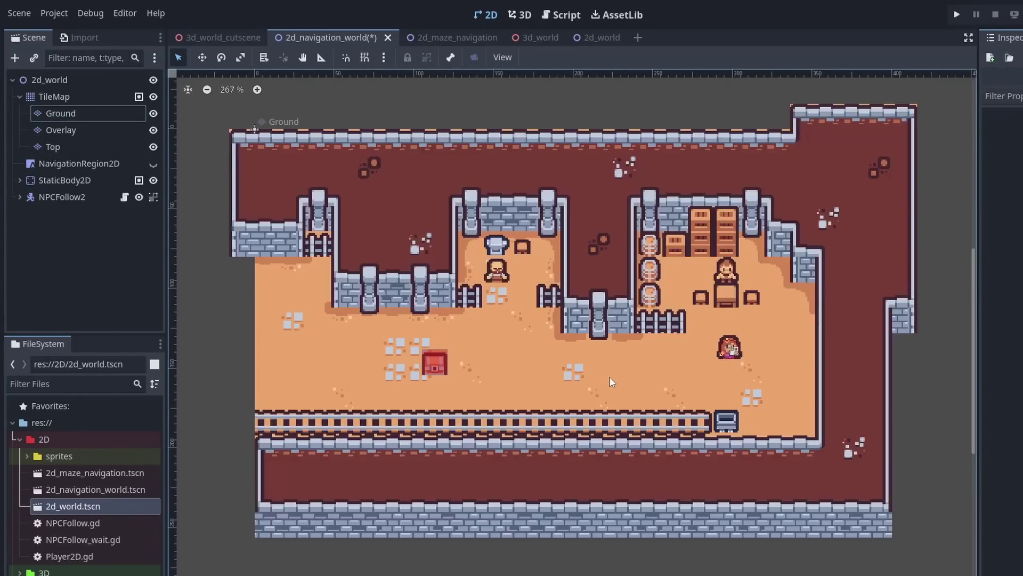
pyautogui.click(583, 283)
pyautogui.click(673, 308)
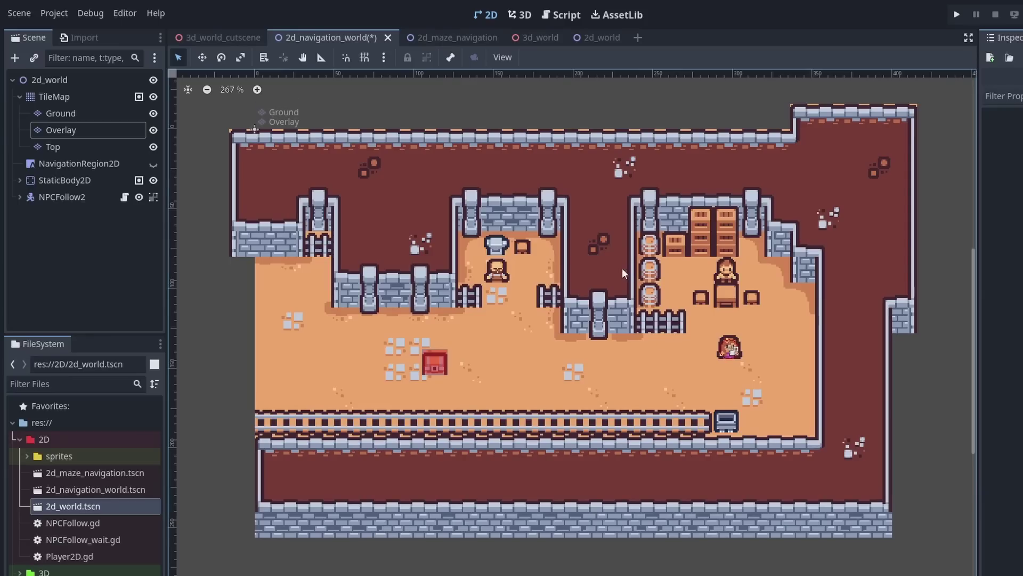
pyautogui.click(616, 237)
pyautogui.click(672, 363)
pyautogui.click(673, 367)
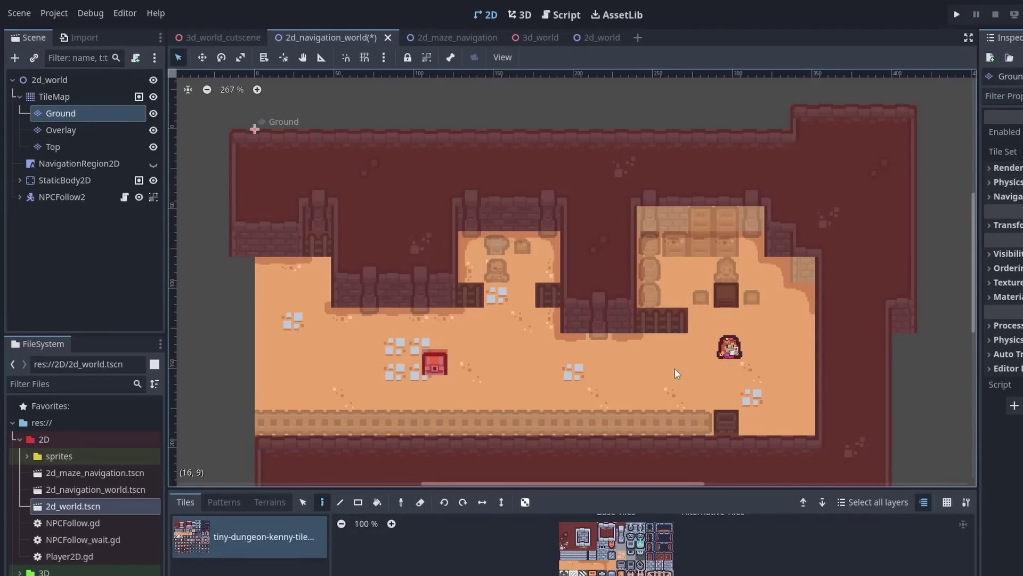
pyautogui.click(675, 369)
pyautogui.click(702, 297)
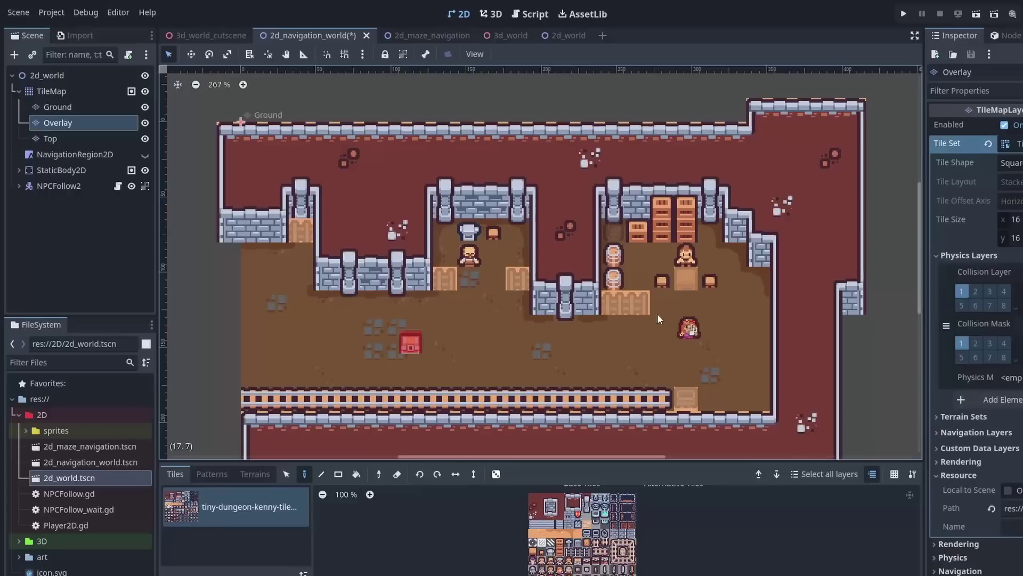
pyautogui.click(657, 319)
pyautogui.click(50, 138)
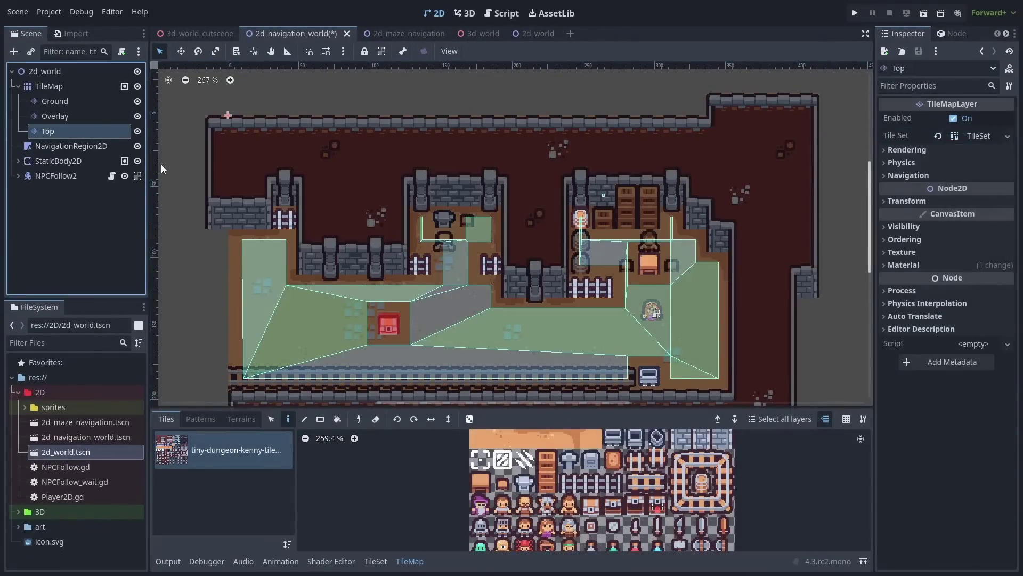
# Paint a cabinet tile on the open floor and rebake the NavigationRegion2D mesh around it
pyautogui.click(546, 460)
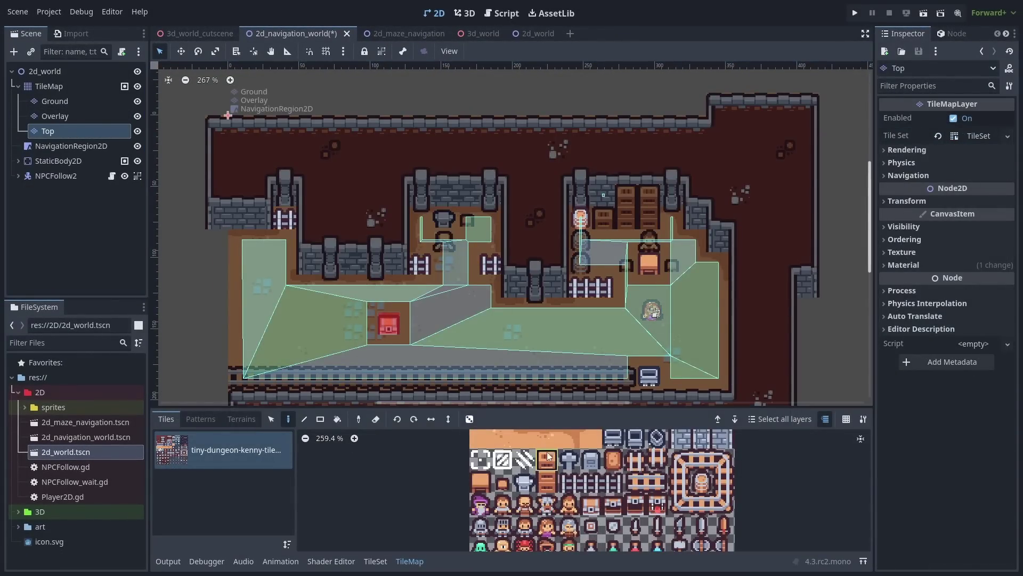
pyautogui.click(525, 336)
pyautogui.click(106, 145)
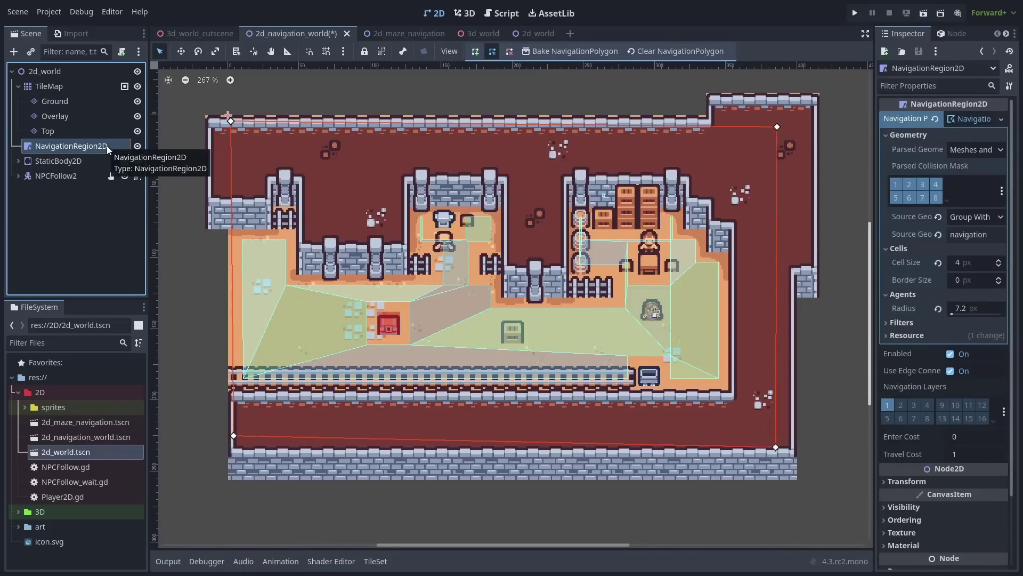
pyautogui.click(654, 50)
pyautogui.click(583, 52)
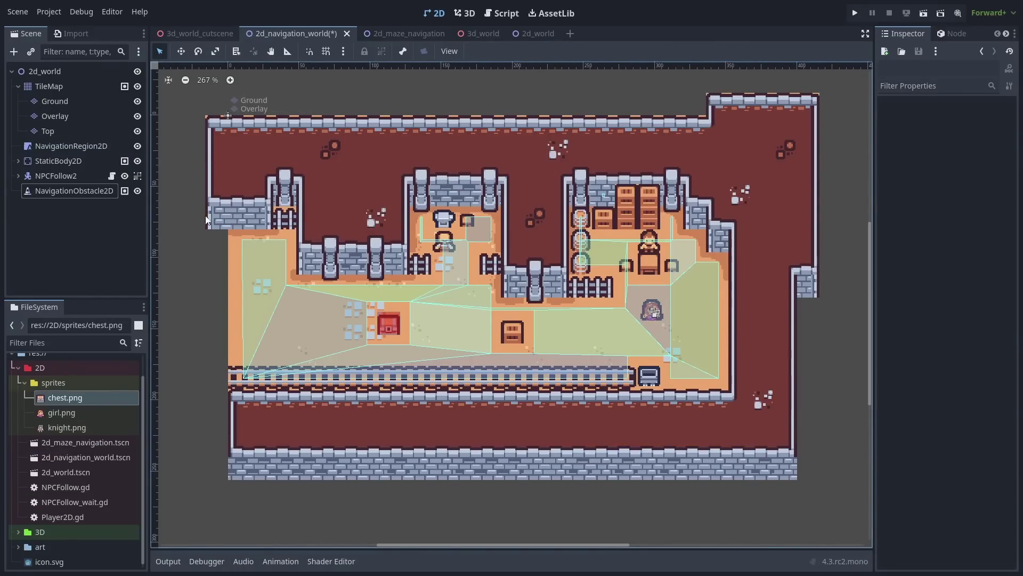
# Draw a NavigationObstacle2D with Affect Navigation on, then clear and rebake the navigation polygon
pyautogui.click(103, 193)
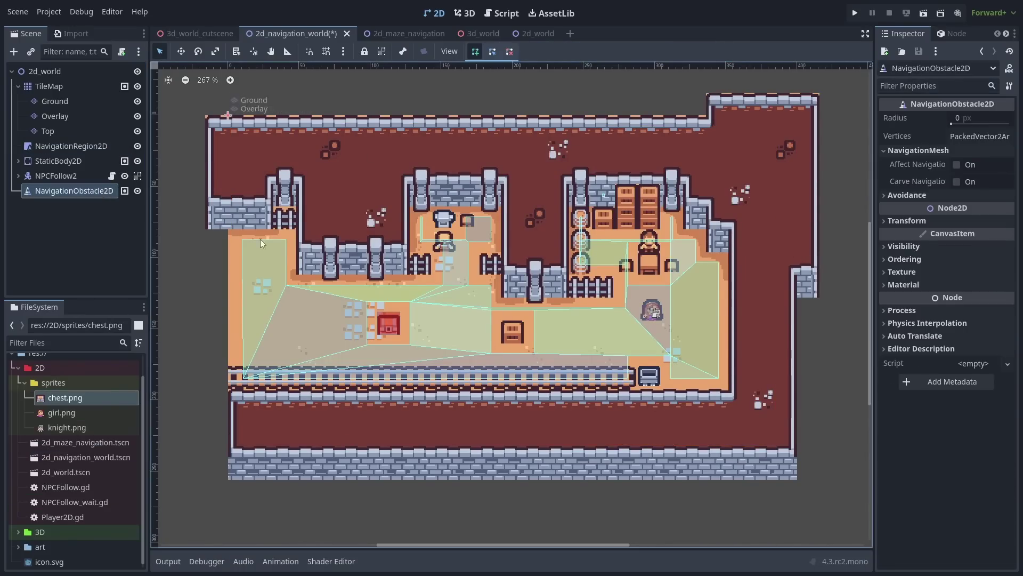
pyautogui.click(576, 311)
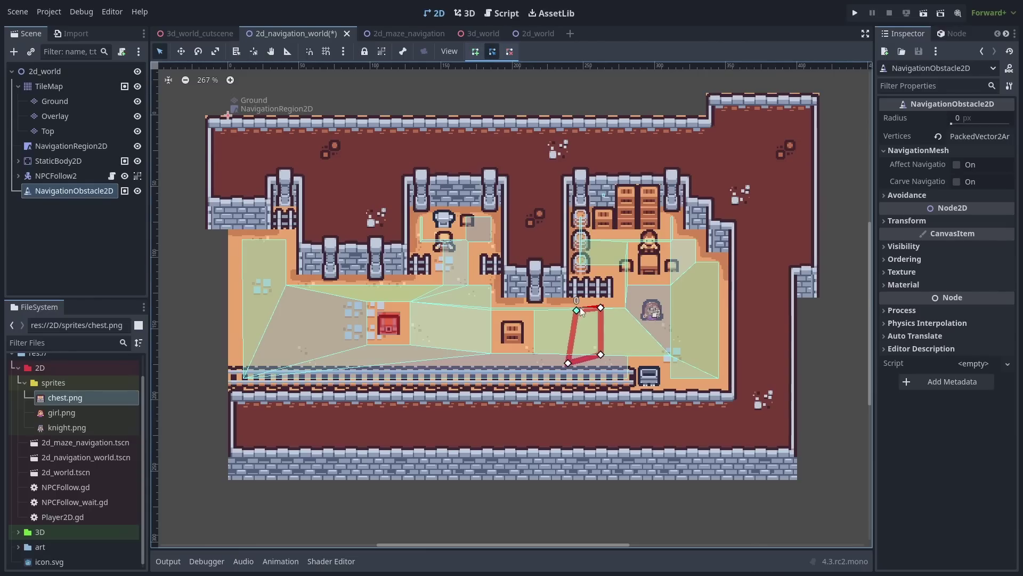
pyautogui.click(957, 164)
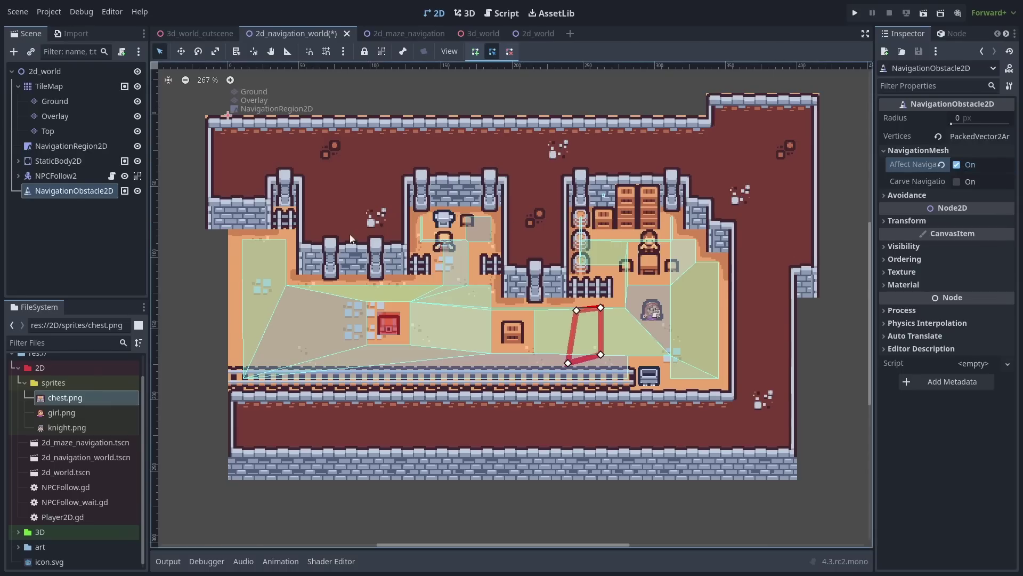
pyautogui.click(71, 146)
pyautogui.click(678, 51)
pyautogui.click(593, 53)
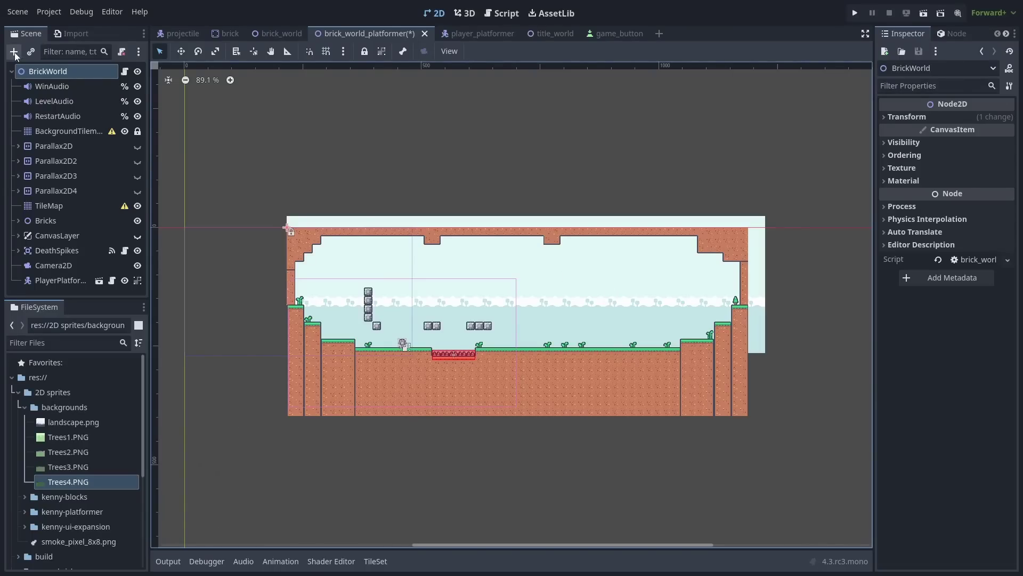
# Add a new Parallax2D node and drop the Trees4 image into the level
pyautogui.click(14, 51)
pyautogui.doubleClick(427, 391)
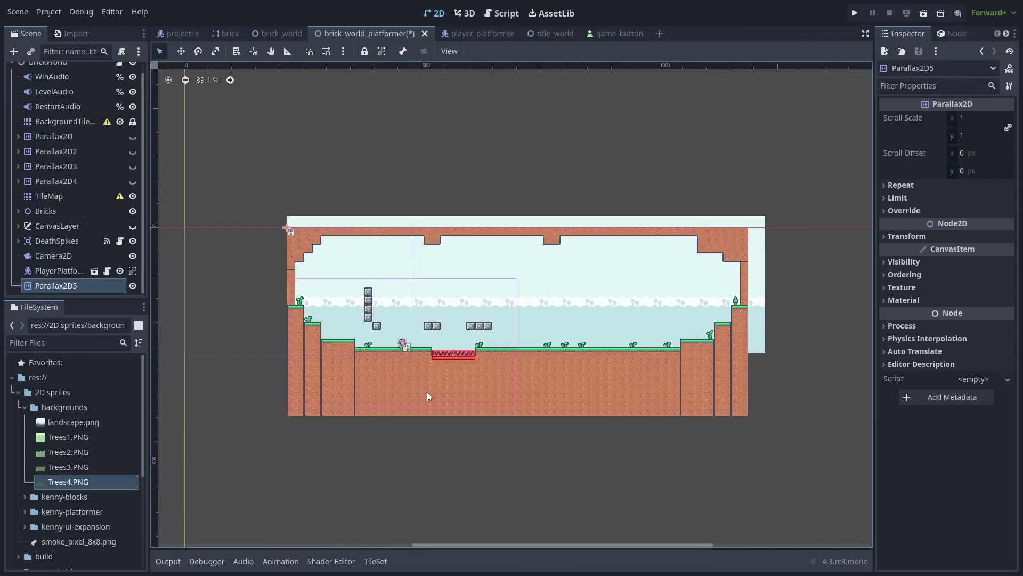
pyautogui.moveTo(68, 481); pyautogui.dragTo(430, 336)
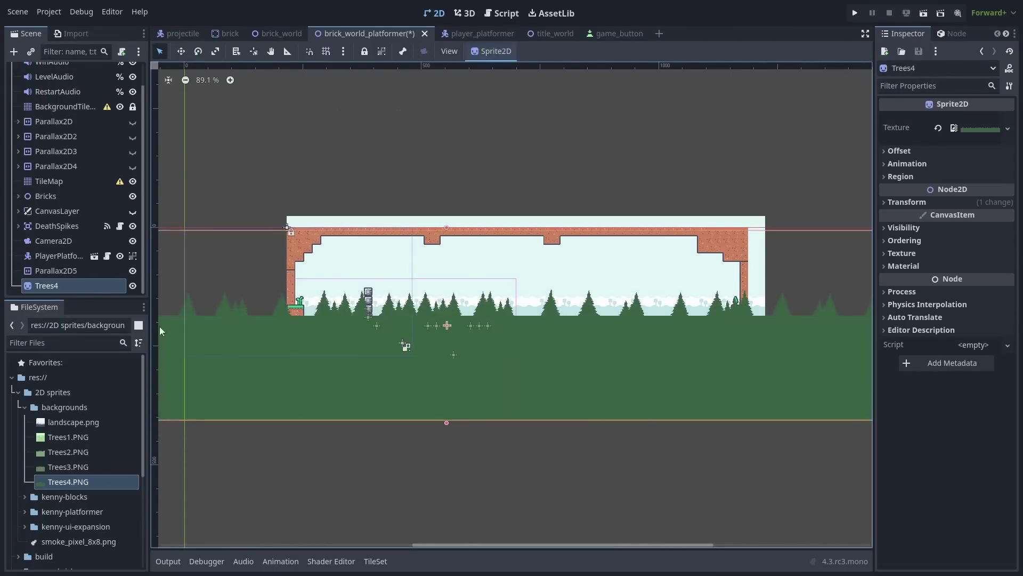
# Set Parallax2D5's horizontal Repeat Size to 1800
pyautogui.click(72, 269)
pyautogui.scroll(-5, 675, 309)
pyautogui.click(967, 185)
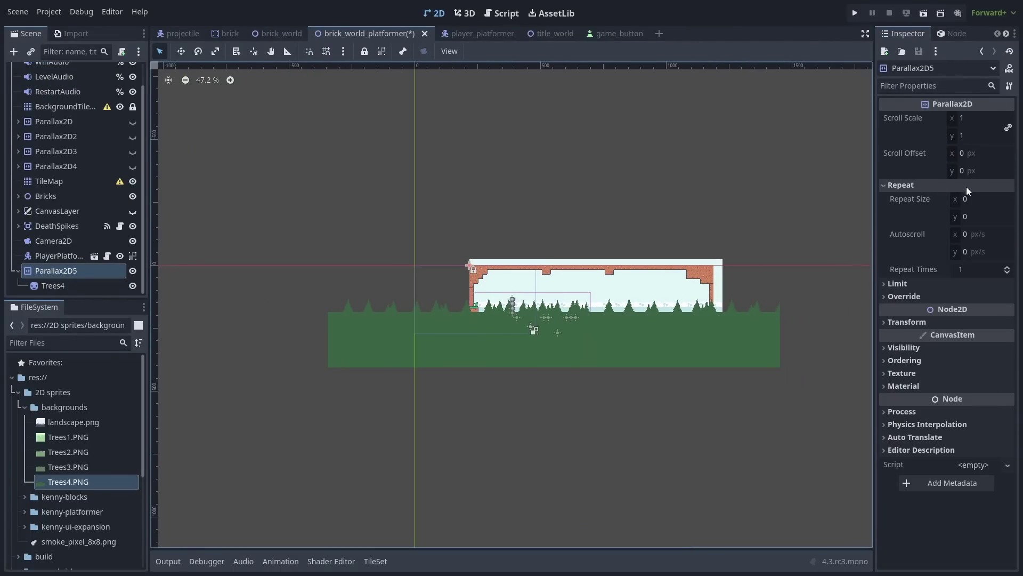
pyautogui.click(982, 199)
pyautogui.write('1800')
pyautogui.press('Return')
pyautogui.scroll(-2, 848, 245)
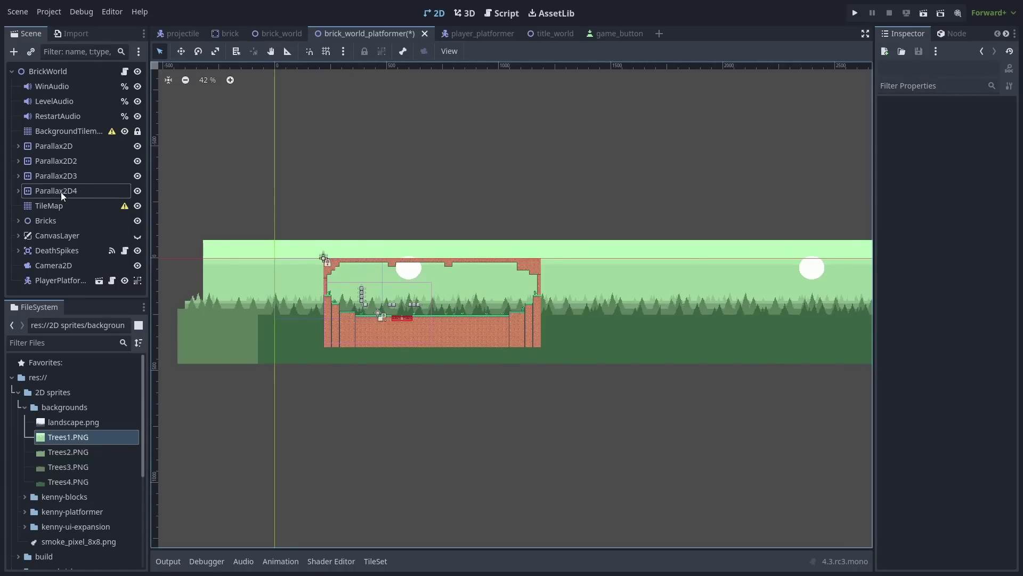
# Inspect the existing Parallax2D layers and toggle their tree sprites' visibility, leaving Parallax2D3 hidden
pyautogui.click(61, 191)
pyautogui.click(69, 175)
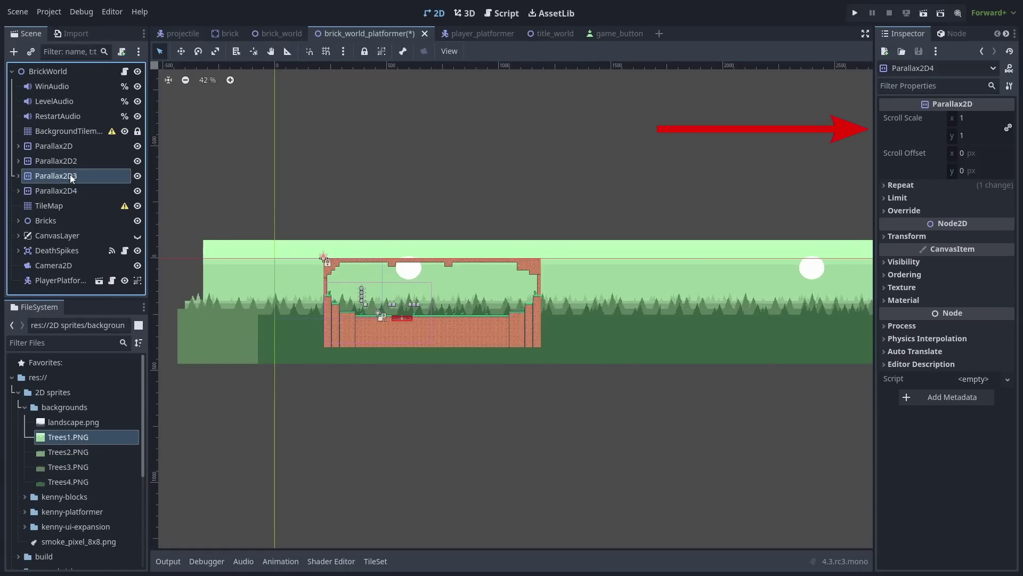
pyautogui.click(76, 160)
pyautogui.click(78, 144)
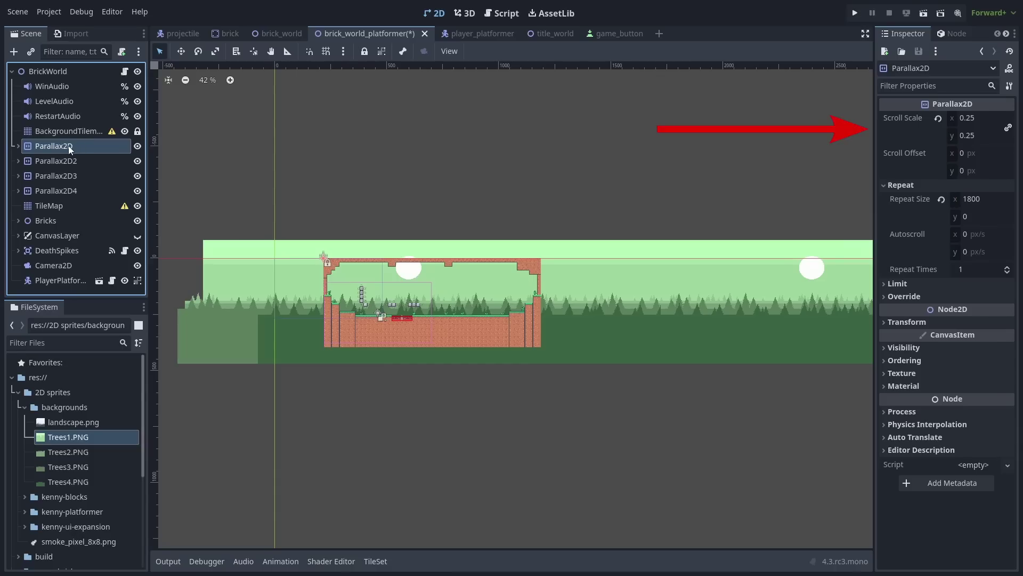
pyautogui.click(18, 146)
pyautogui.click(133, 151)
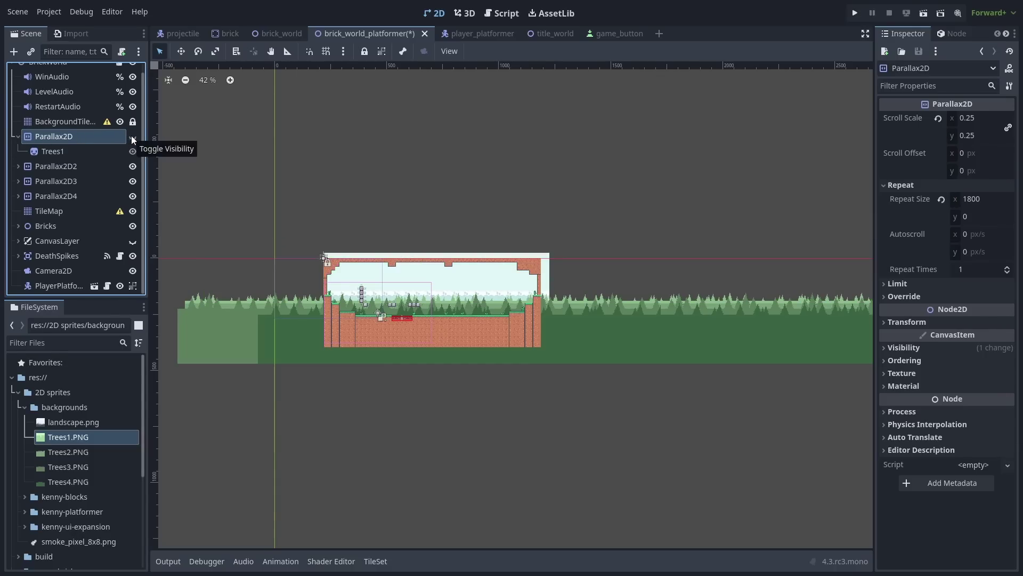
pyautogui.click(133, 151)
pyautogui.click(133, 166)
pyautogui.click(132, 167)
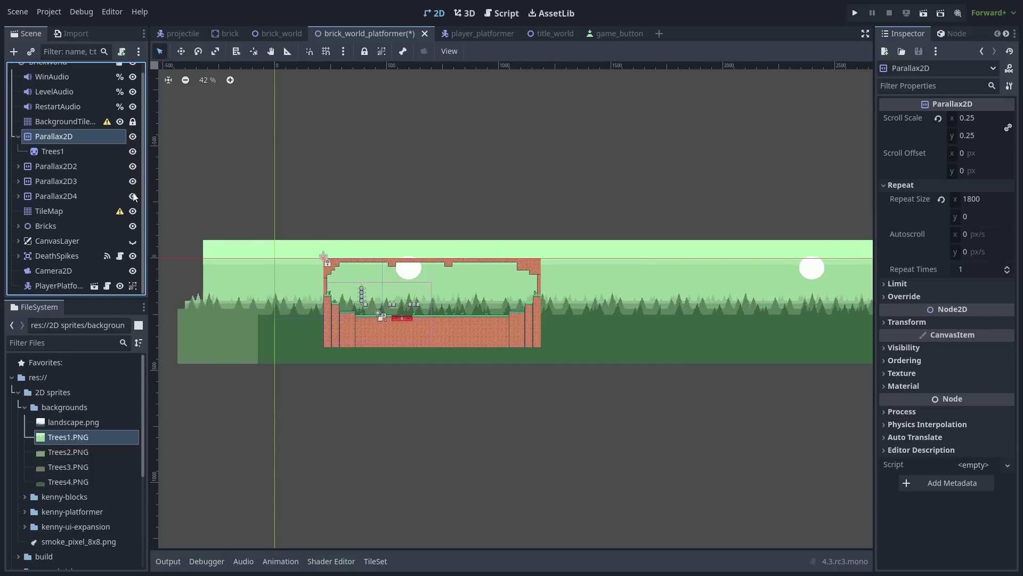
pyautogui.click(132, 181)
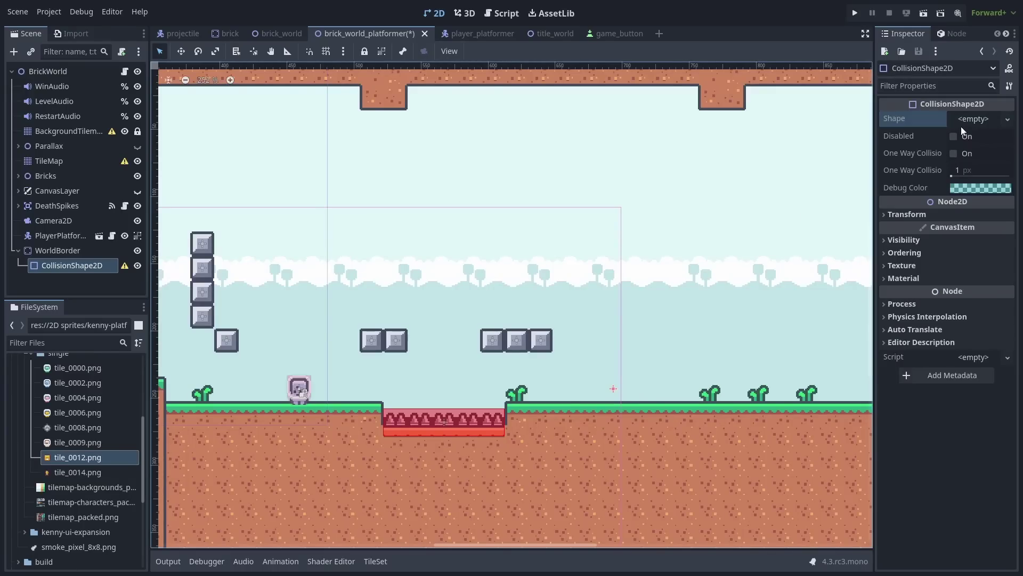
# Give the WorldBorder's CollisionShape2D a WorldBoundaryShape2D with its normal pointing left
pyautogui.click(962, 127)
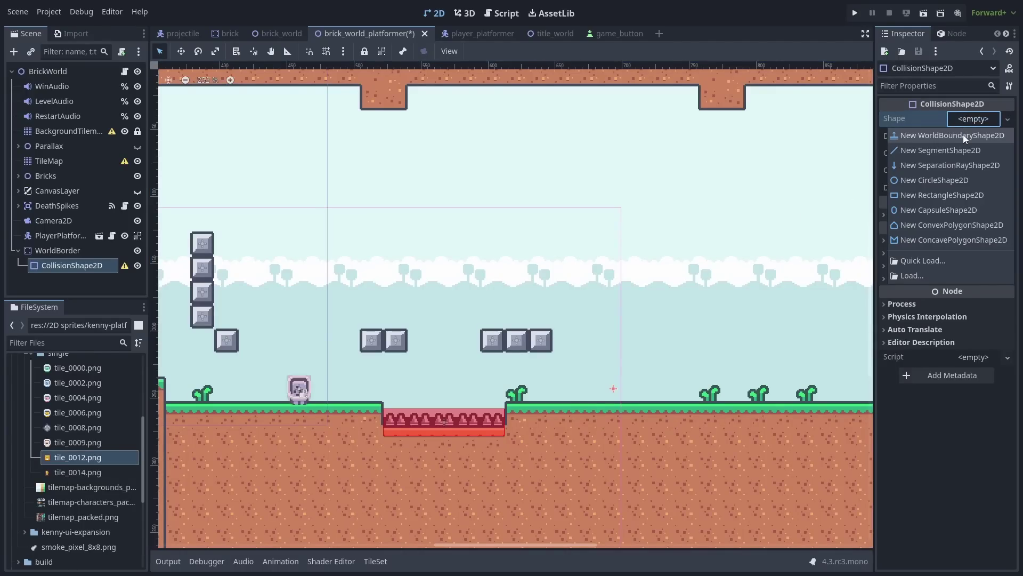
pyautogui.click(964, 134)
pyautogui.moveTo(612, 347); pyautogui.dragTo(614, 386)
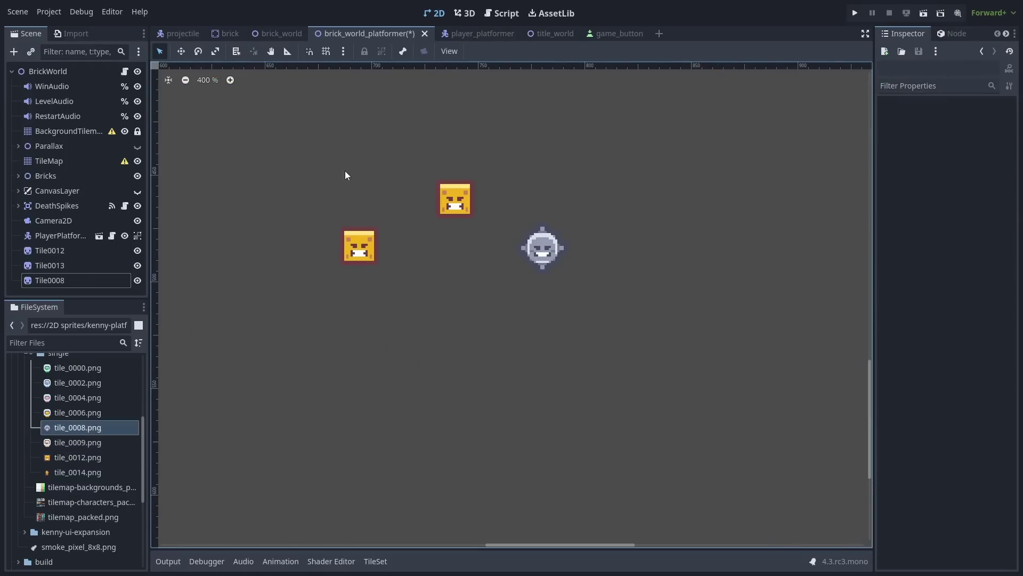
# Box-select the three tile sprites, test-rotate them about 75 degrees, then turn them back upright
pyautogui.moveTo(307, 122); pyautogui.dragTo(688, 365)
pyautogui.click(205, 53)
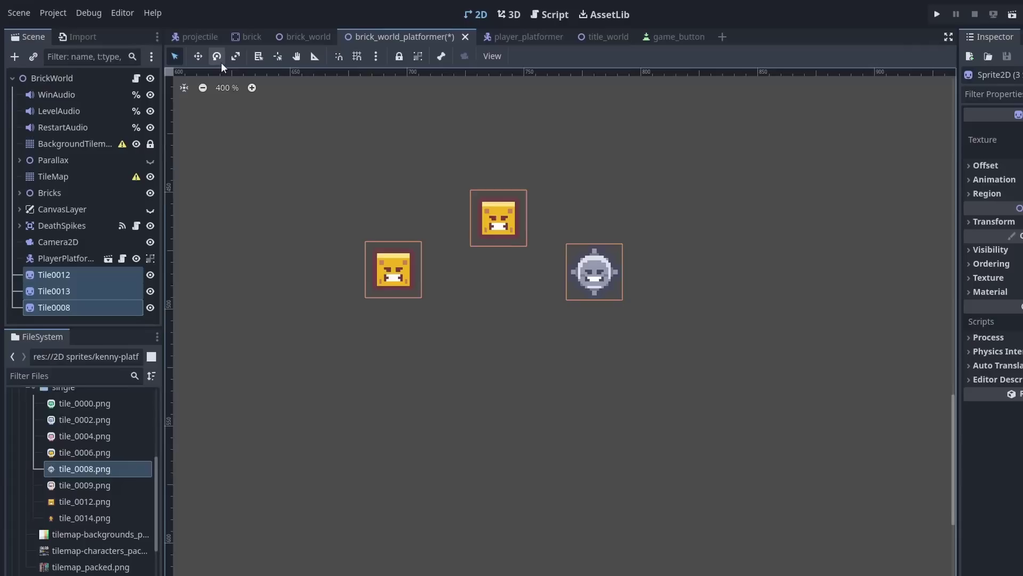
pyautogui.moveTo(671, 193); pyautogui.dragTo(652, 346)
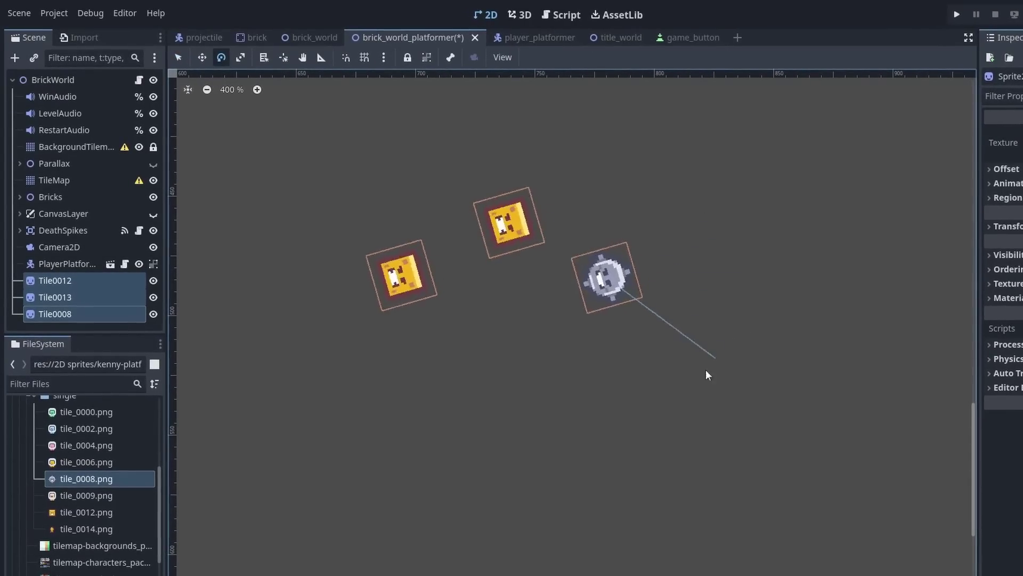
pyautogui.moveTo(706, 374); pyautogui.dragTo(749, 254)
pyautogui.click(179, 57)
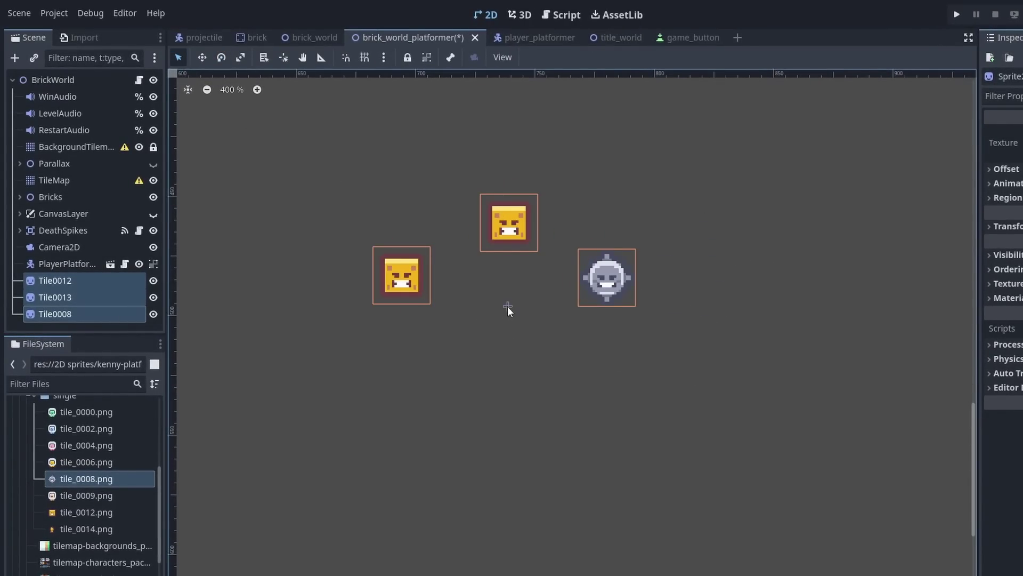
# Rotate the three tiles together around their shared pivot, then select the Tile0012 sprite
pyautogui.click(221, 58)
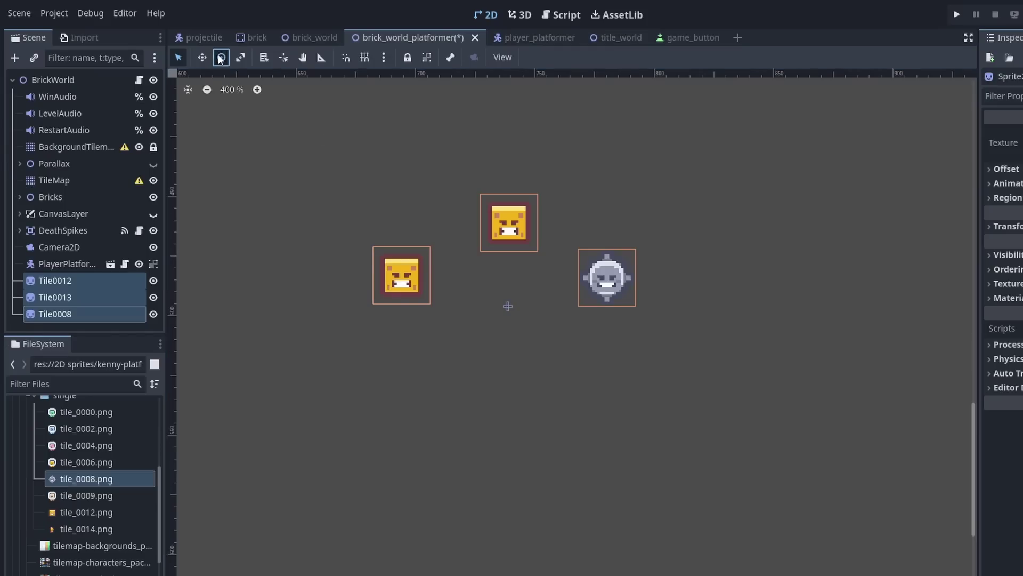
pyautogui.moveTo(694, 216); pyautogui.dragTo(513, 426)
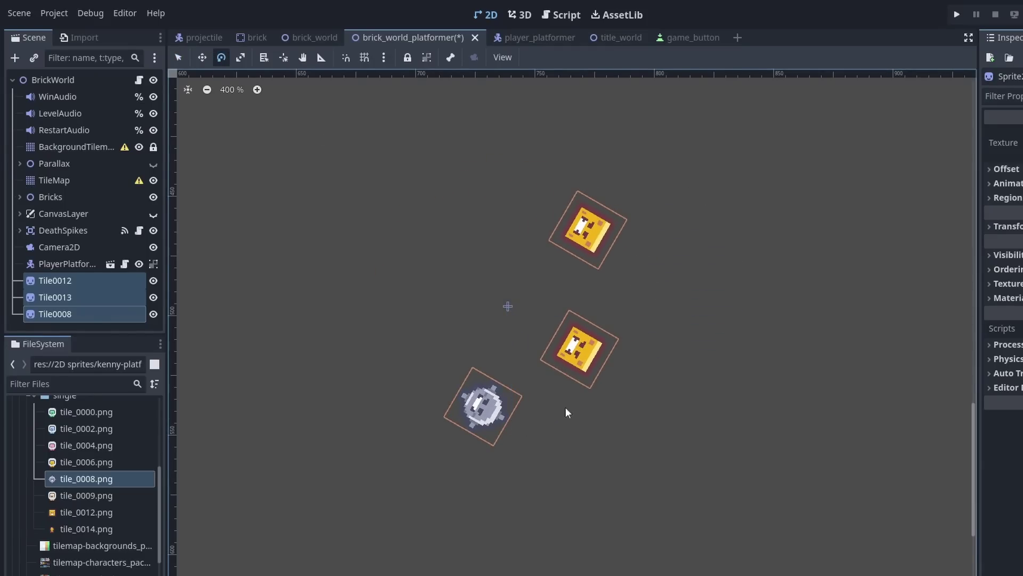
pyautogui.press('q')
pyautogui.click(69, 261)
pyautogui.click(104, 286)
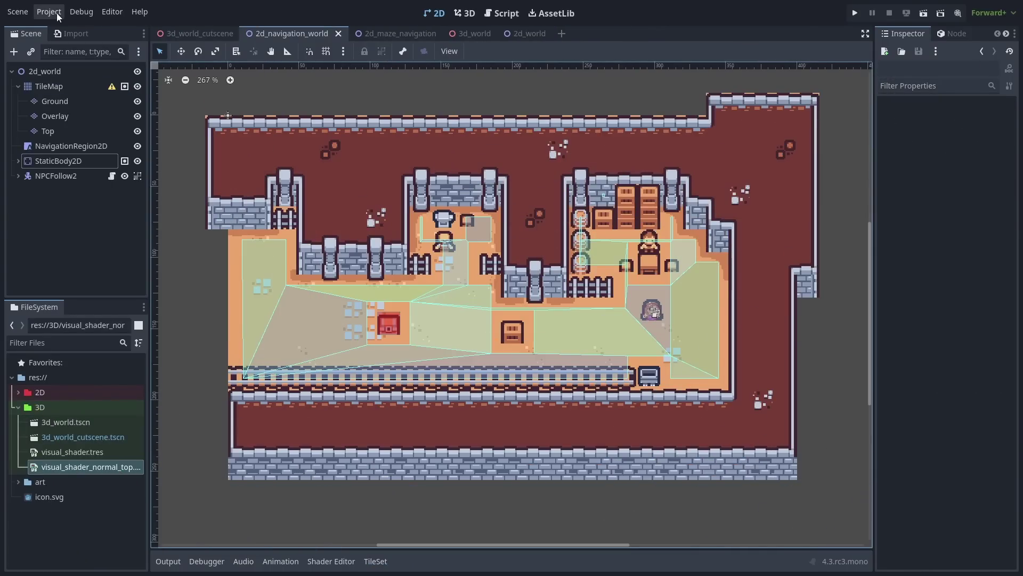
# Add 'enemies' as a global group in Project Settings > Globals > Groups
pyautogui.click(49, 12)
pyautogui.click(75, 26)
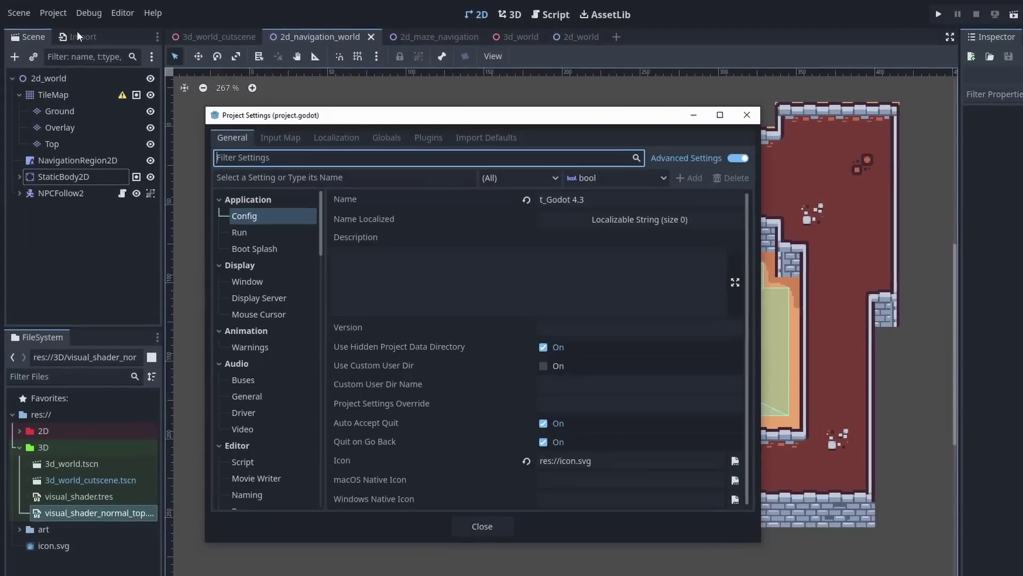
pyautogui.click(394, 137)
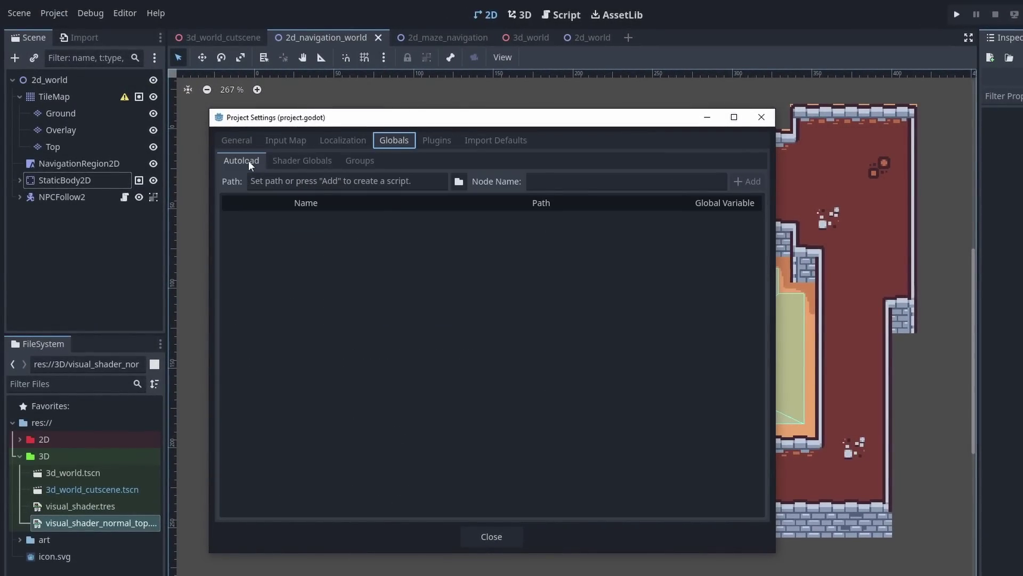
pyautogui.click(302, 161)
pyautogui.click(363, 161)
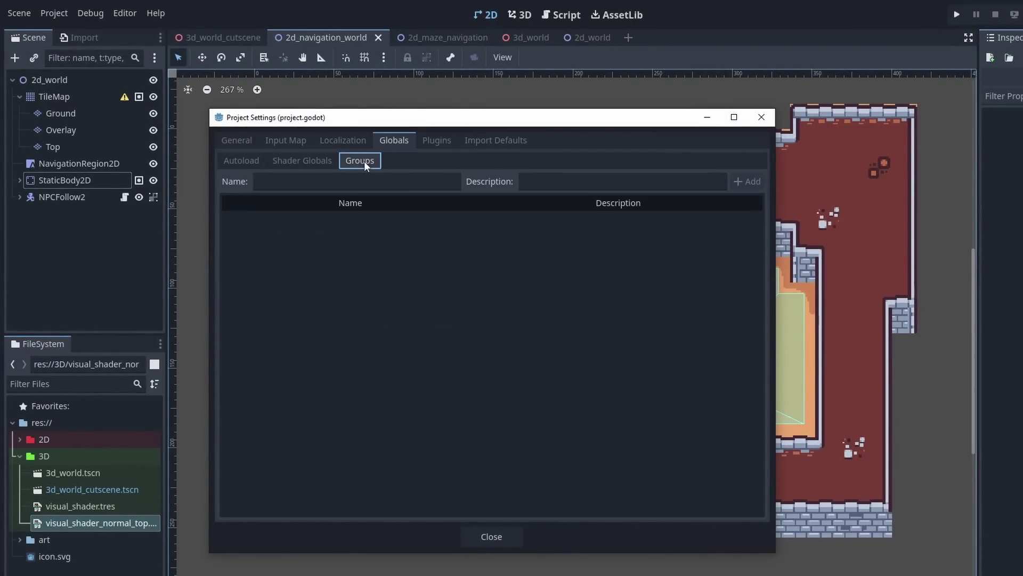
pyautogui.click(344, 178)
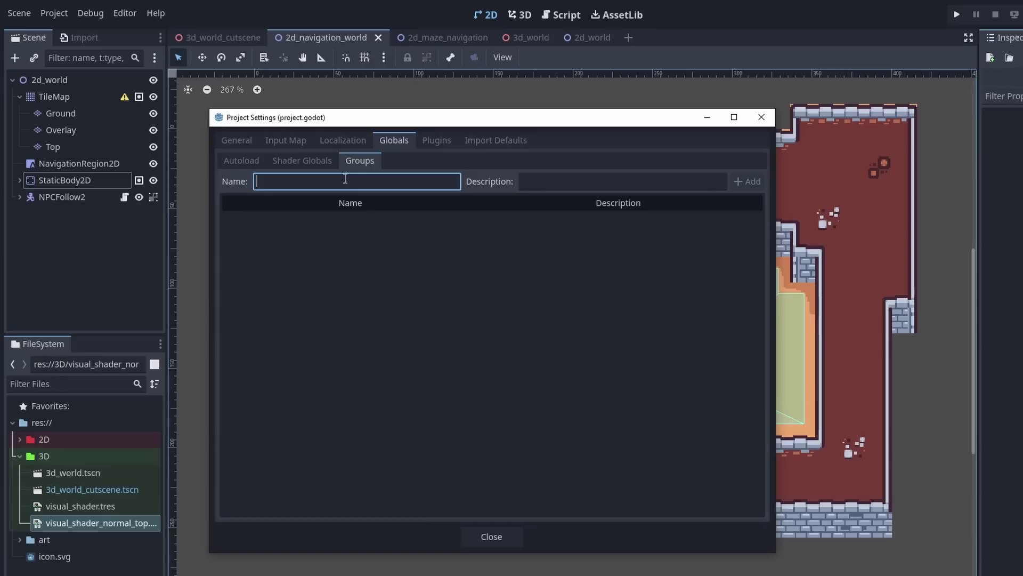
pyautogui.write('enemies')
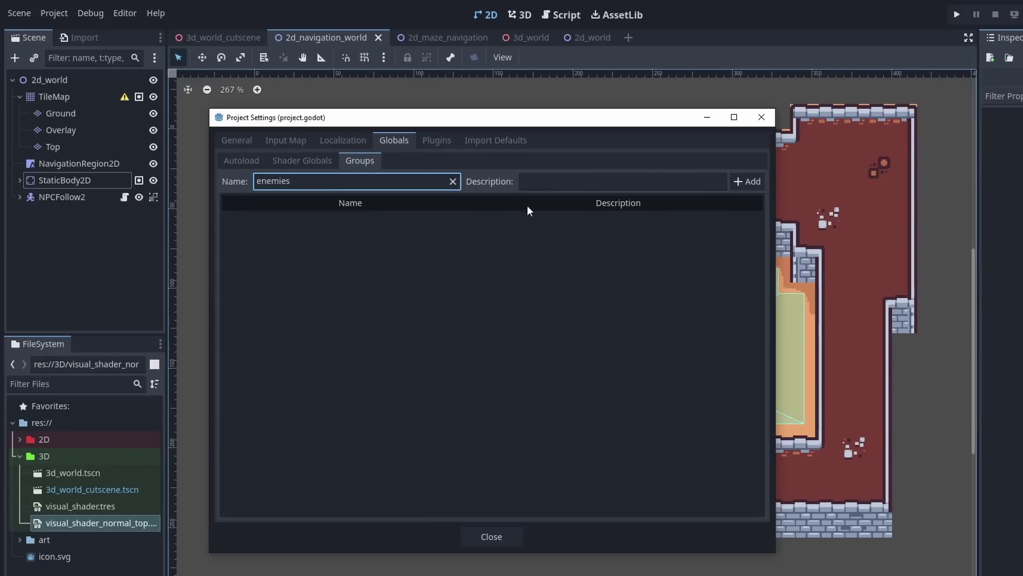
pyautogui.click(746, 182)
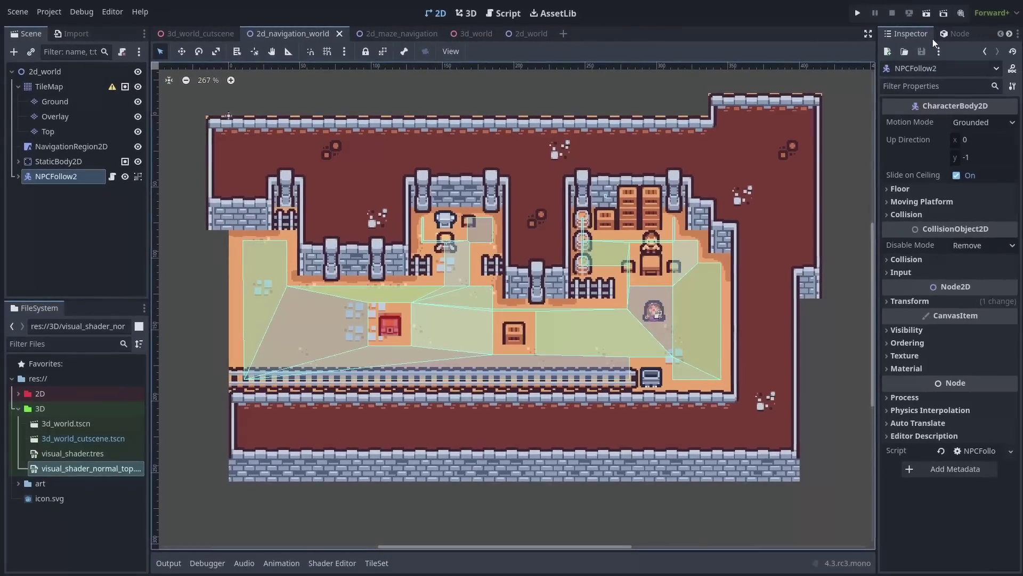
# Make the NPCFollow2 character a member of the enemies group
pyautogui.click(952, 33)
pyautogui.click(978, 52)
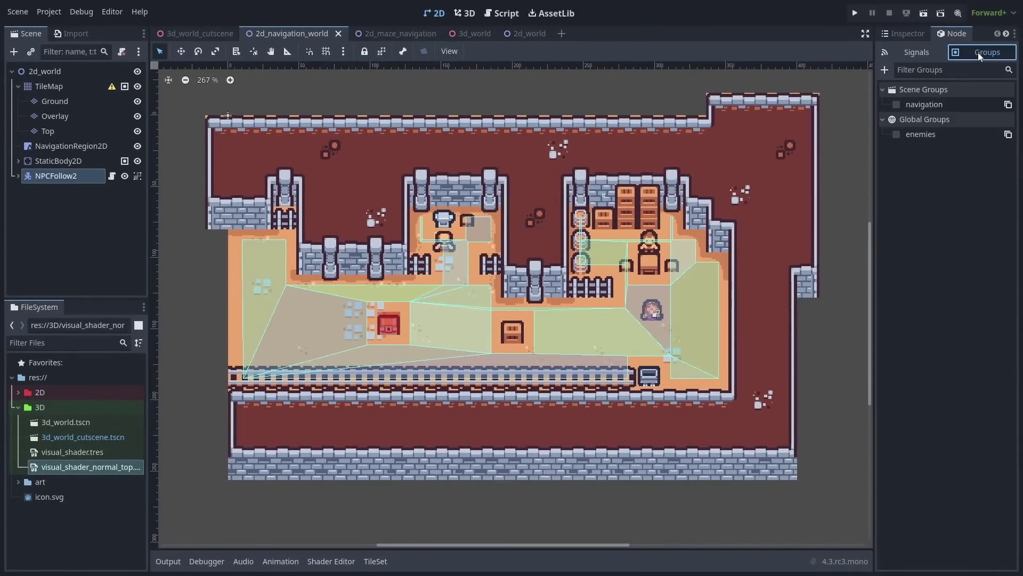
pyautogui.click(896, 135)
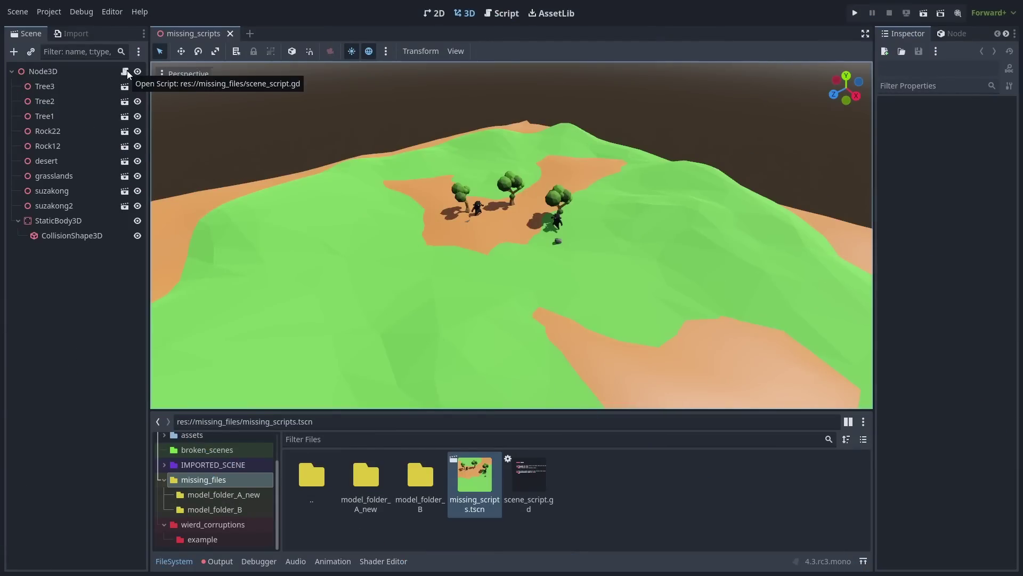
# Close the missing_scripts scene and delete scene_script.gd from missing_files
pyautogui.click(231, 34)
pyautogui.click(549, 485)
pyautogui.press('Delete')
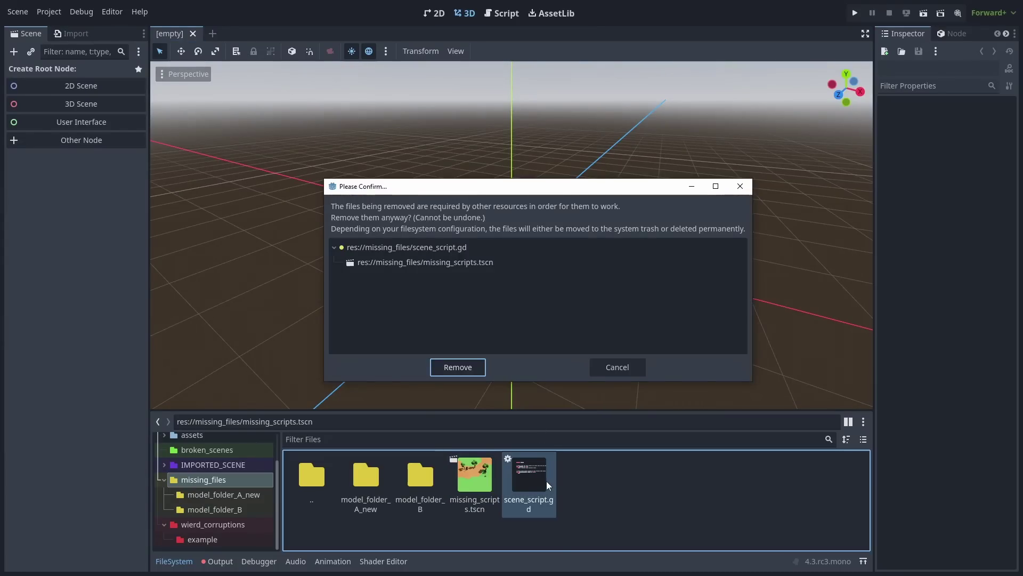
pyautogui.click(469, 369)
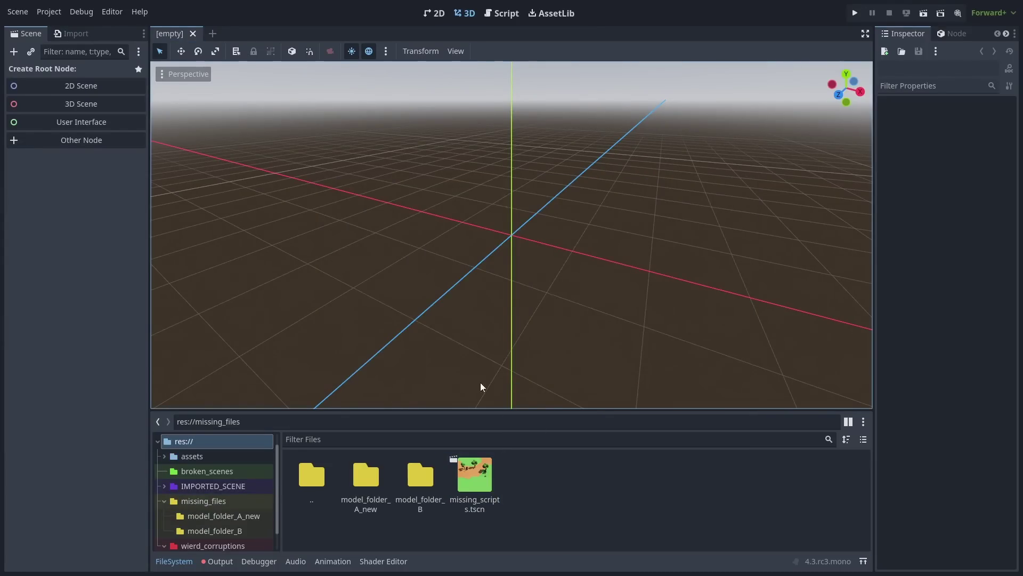
# Reopen missing_scripts.tscn, check its broken dependencies, and open it anyway
pyautogui.doubleClick(482, 482)
pyautogui.click(627, 332)
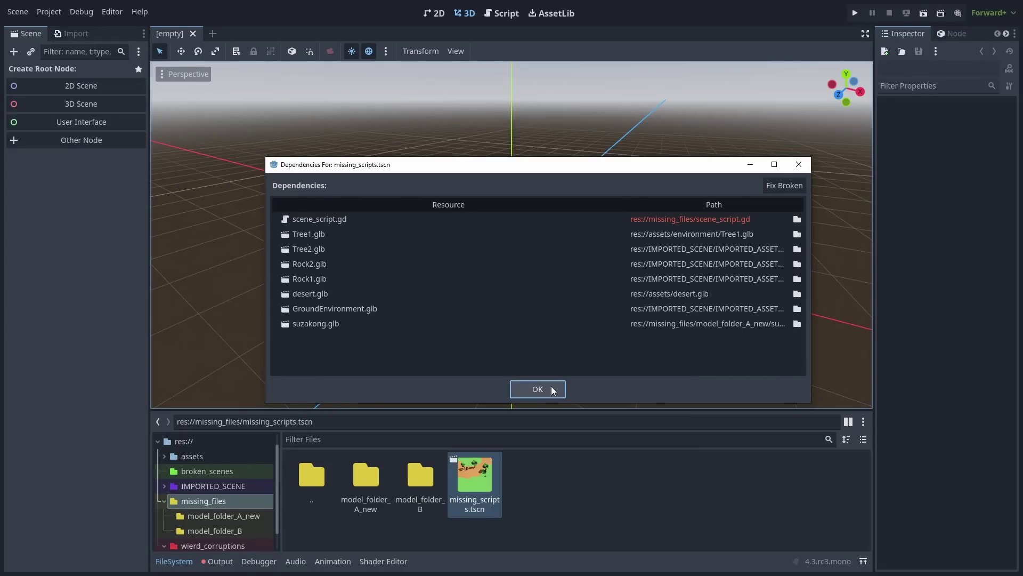
pyautogui.click(538, 389)
pyautogui.click(462, 337)
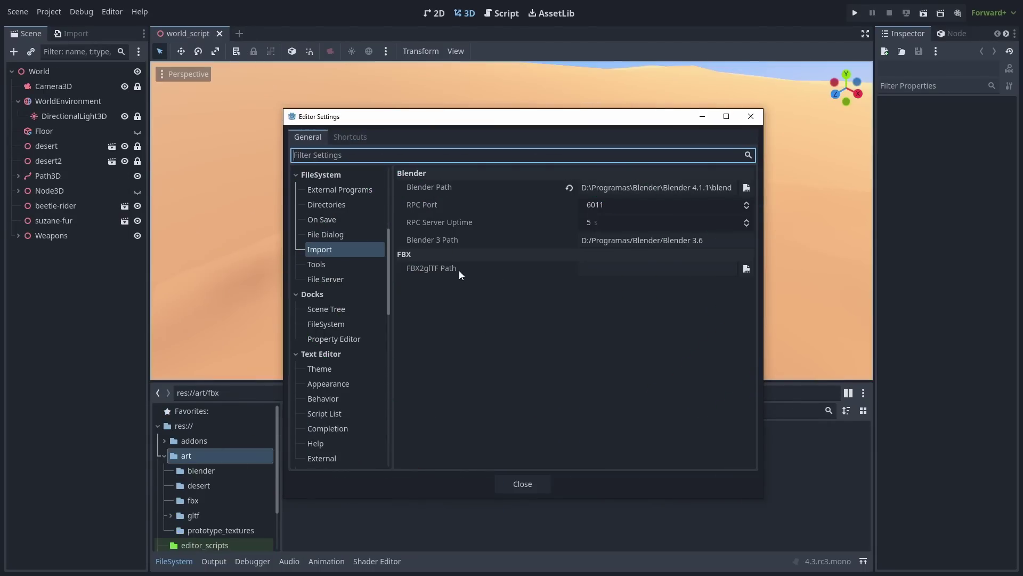
# Reimport Shield_player.fbx and place the model into the world_script desert scene
pyautogui.click(522, 484)
pyautogui.doubleClick(331, 446)
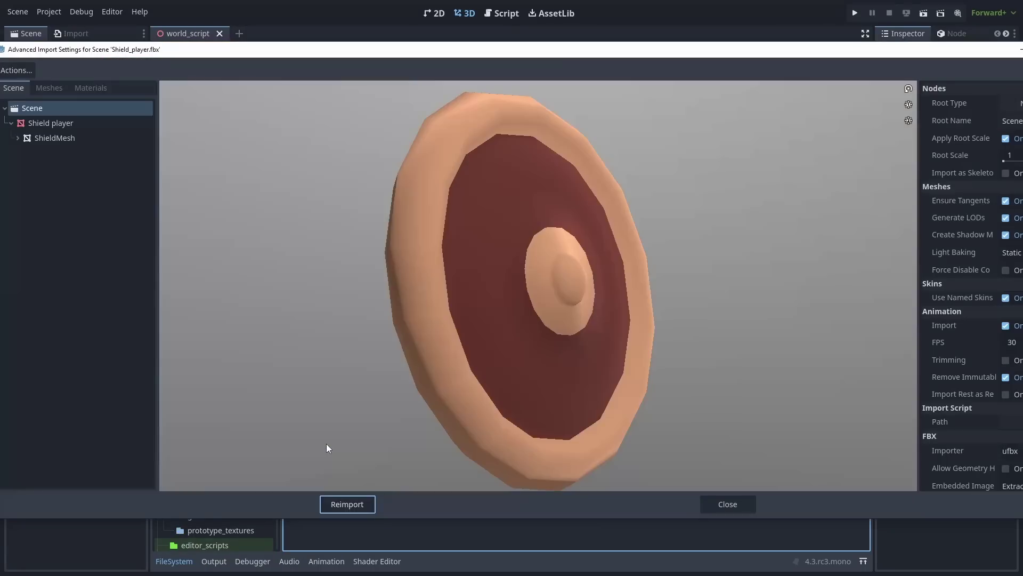
pyautogui.click(367, 506)
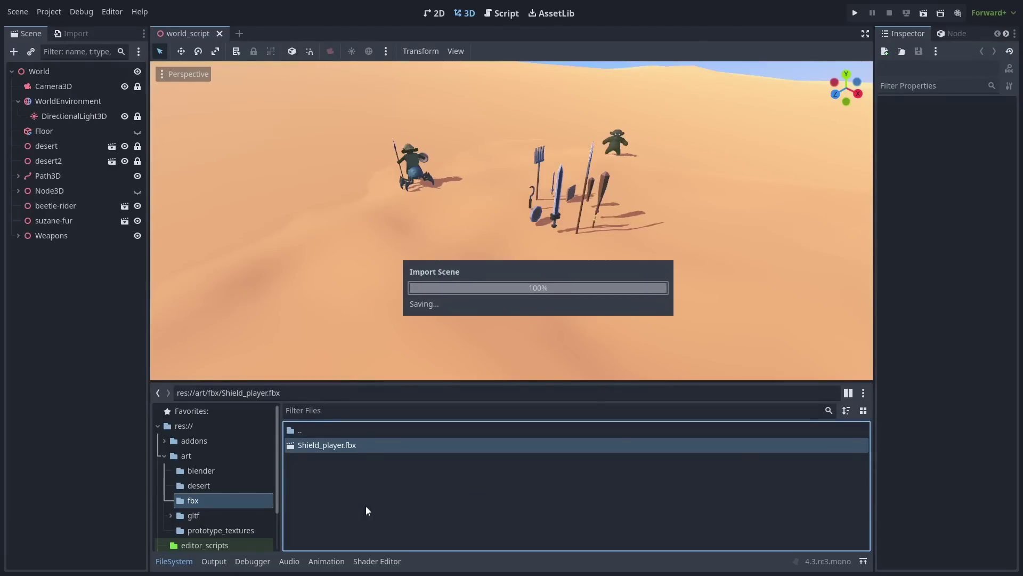
pyautogui.moveTo(353, 448); pyautogui.dragTo(499, 259)
pyautogui.moveTo(525, 349); pyautogui.dragTo(516, 296, button='middle')
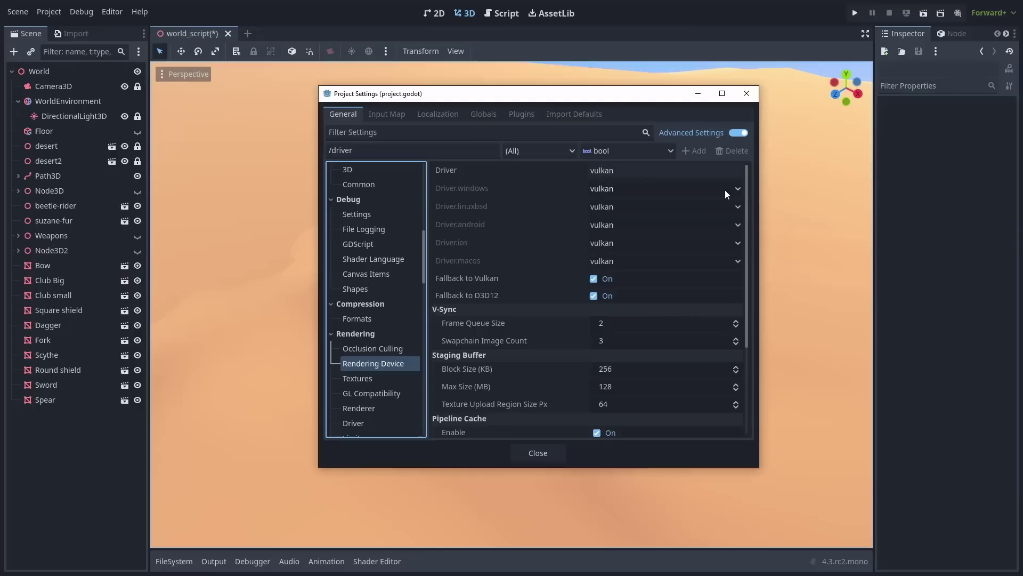
# Set the Windows rendering device driver to d3d12 and view the Web export preset
pyautogui.click(724, 188)
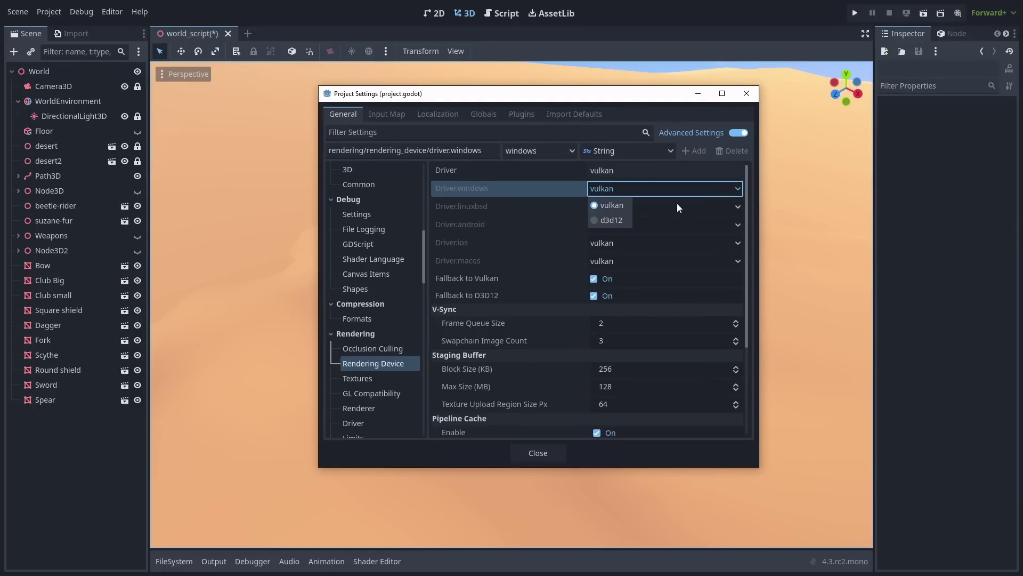
pyautogui.click(613, 220)
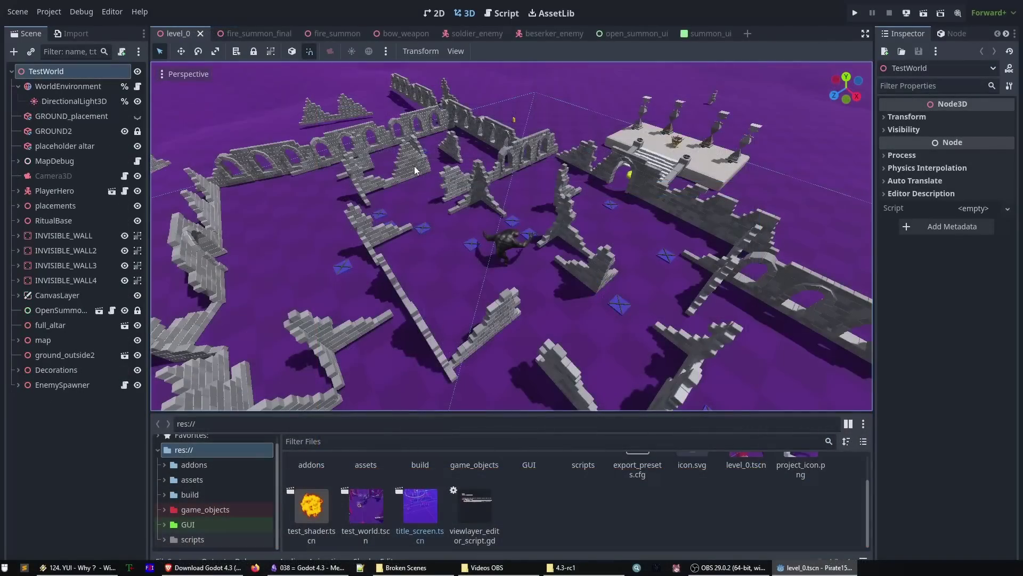
pyautogui.click(61, 11)
pyautogui.click(67, 69)
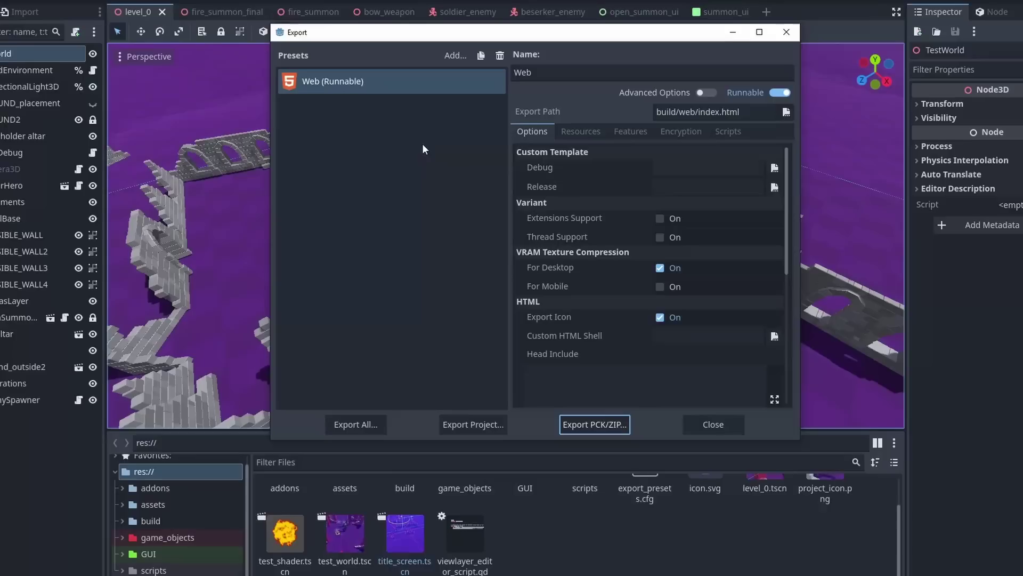
pyautogui.click(544, 129)
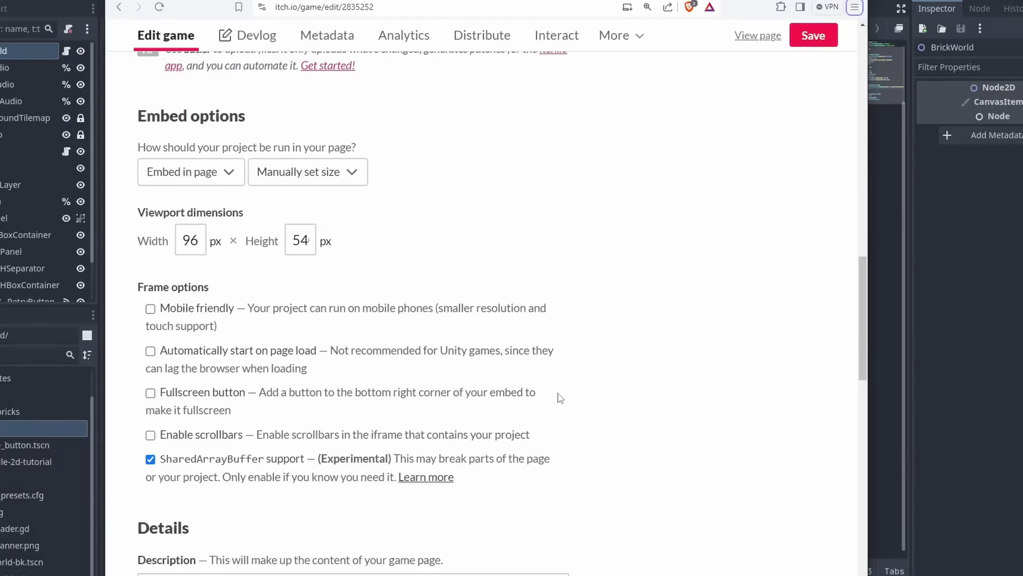
# Save the itch.io game settings at the bottom of the edit page and open the public game page
pyautogui.scroll(-1, 559, 398)
pyautogui.scroll(-12, 363, 407)
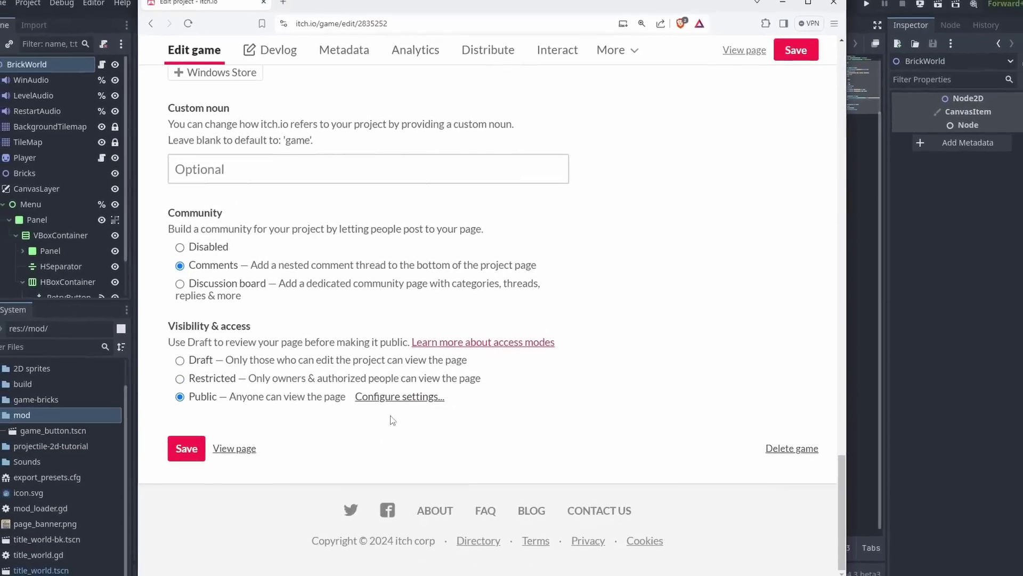
pyautogui.click(191, 448)
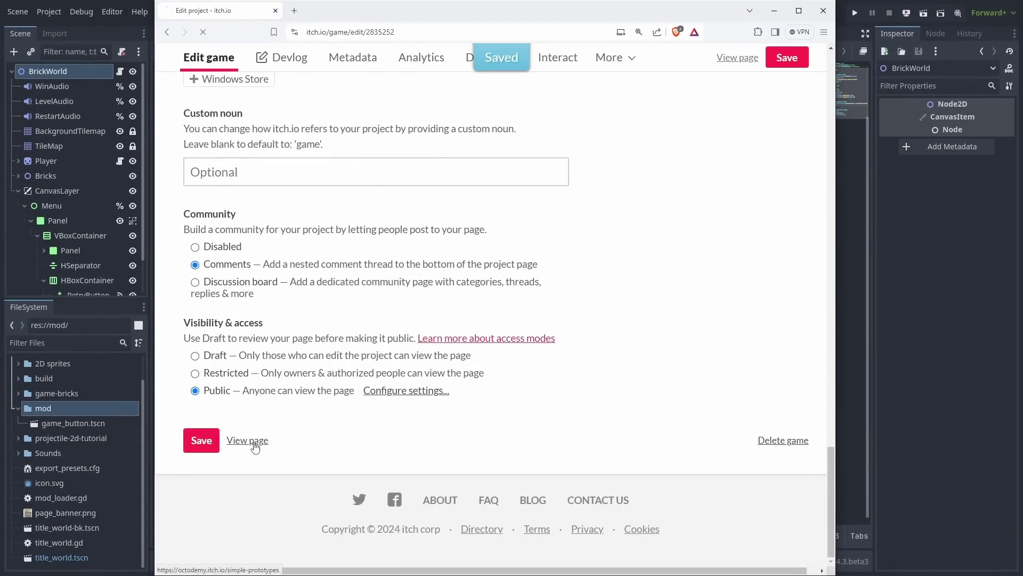
pyautogui.click(248, 441)
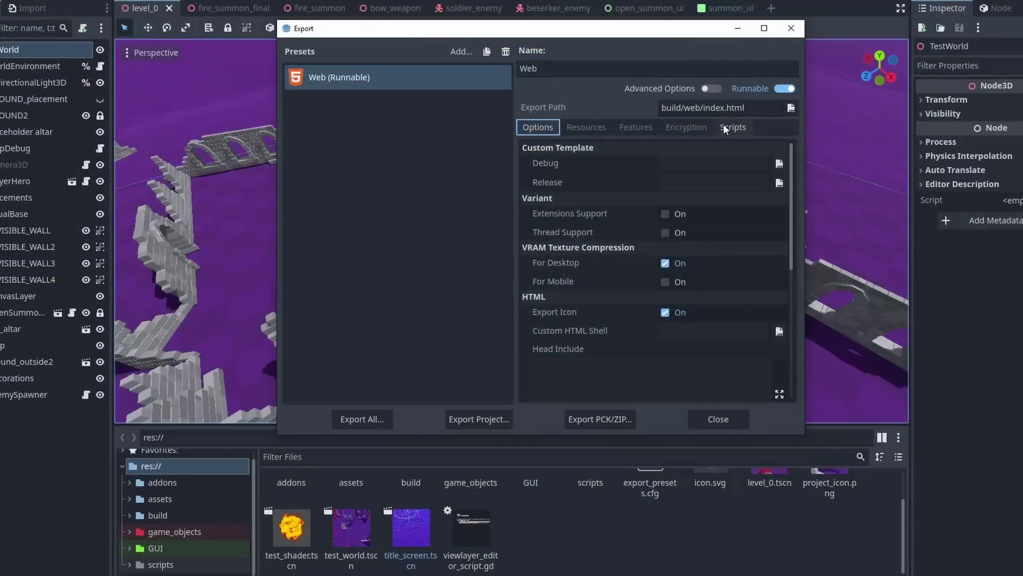
# In the Web preset's Scripts tab, keep GDScript Export Mode at Compressed binary tokens
pyautogui.click(723, 124)
pyautogui.click(680, 163)
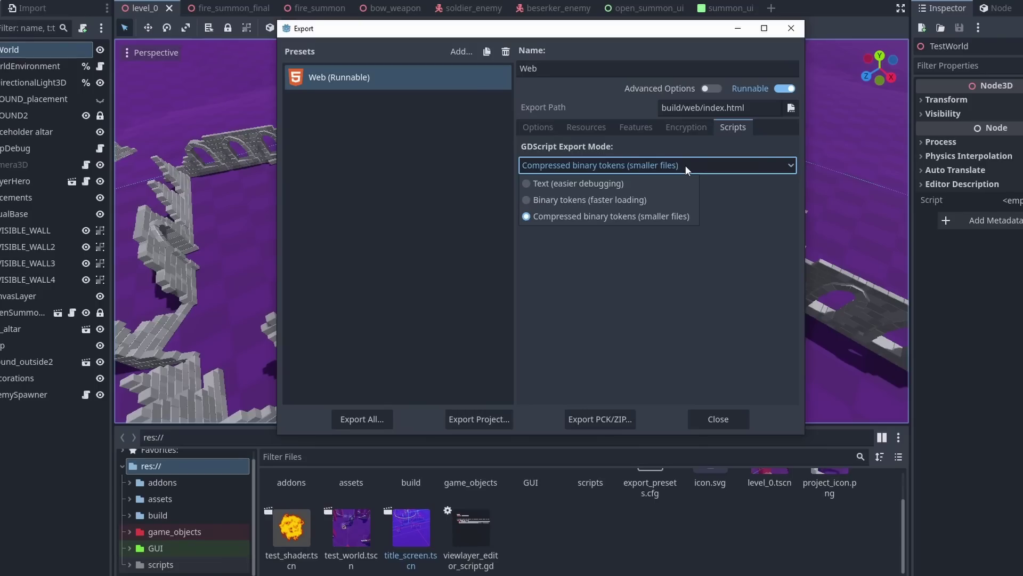
pyautogui.click(685, 165)
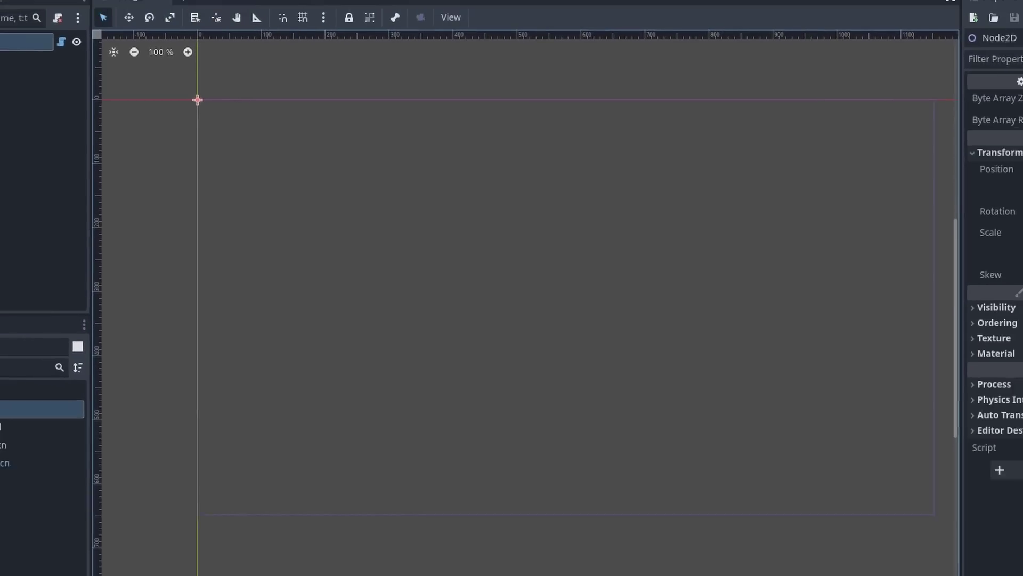
# Expand the 5000000-element PackedByteArray, deselect the node, and save node_2d with Ctrl+S
pyautogui.click(974, 120)
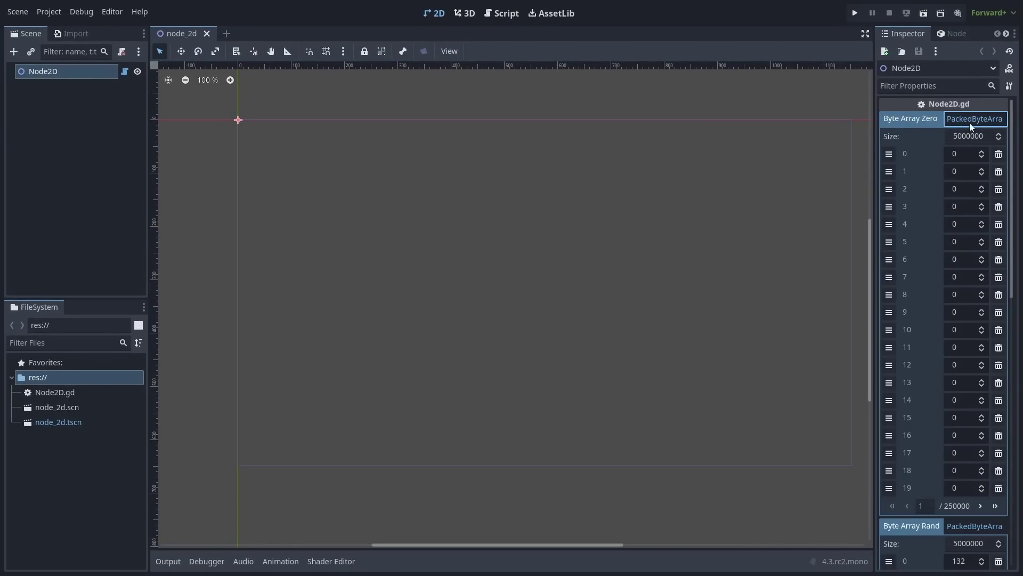
pyautogui.click(970, 123)
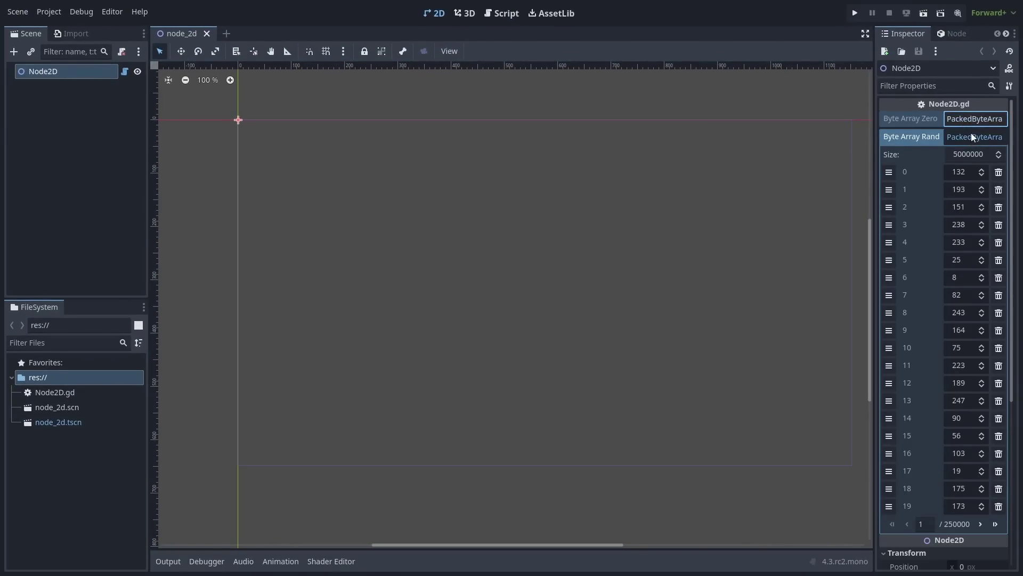
pyautogui.click(743, 165)
pyautogui.hotkey('ctrl', 's')
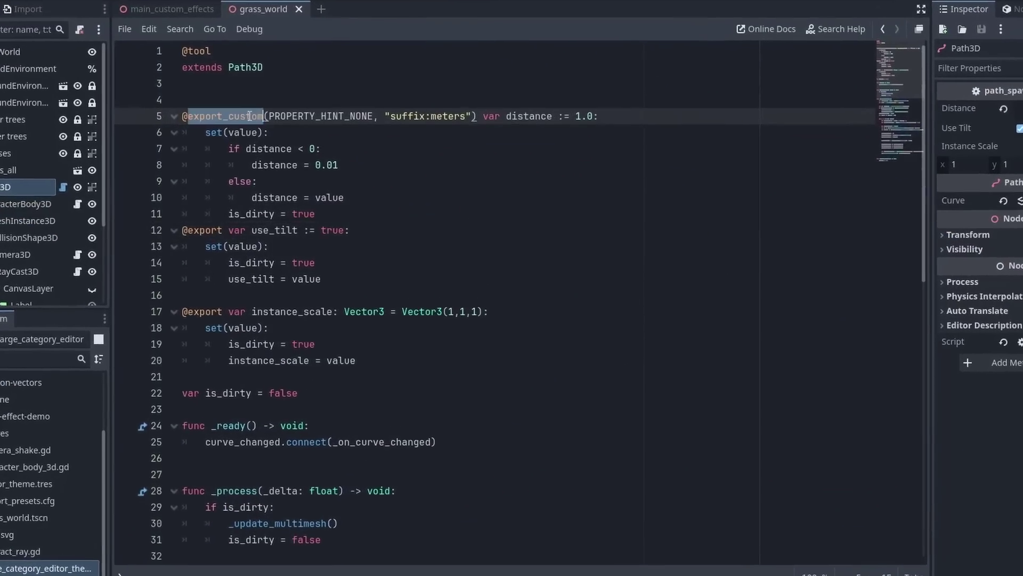
pyautogui.click(478, 112)
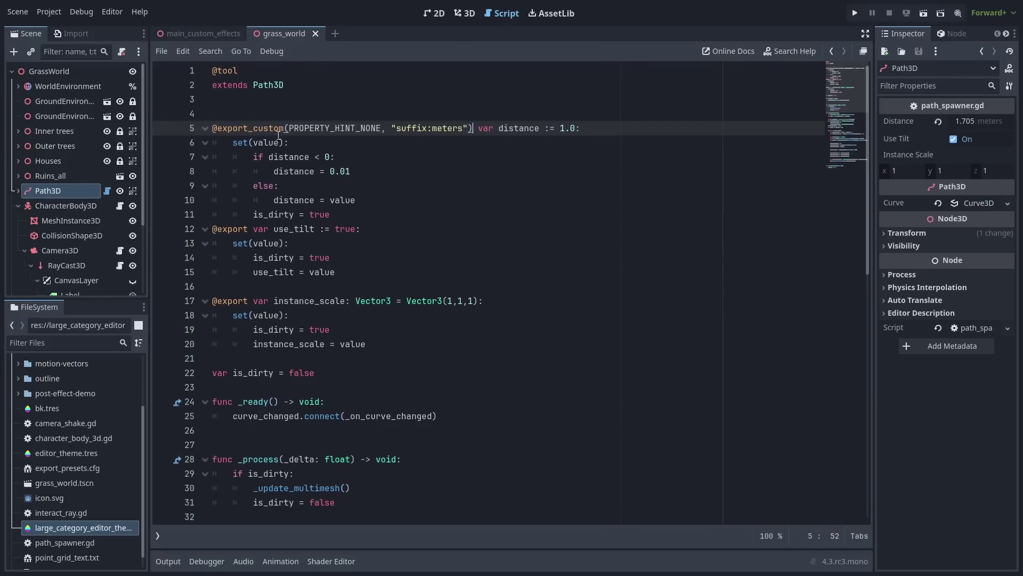
pyautogui.keyDown('ctrl'); pyautogui.click(271, 133); pyautogui.keyUp('ctrl')
pyautogui.scroll(-5, 644, 267)
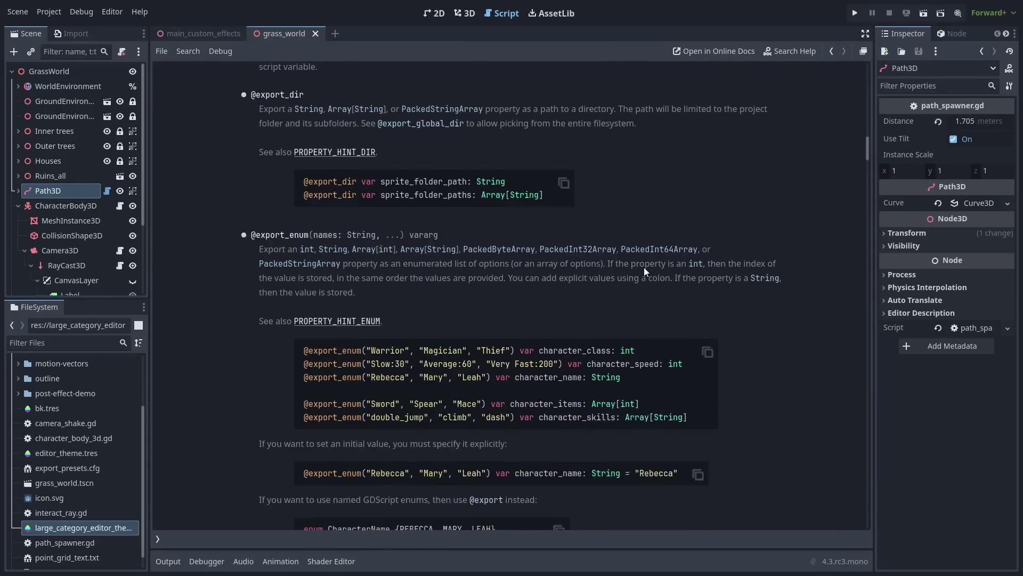
pyautogui.scroll(-3, 766, 303)
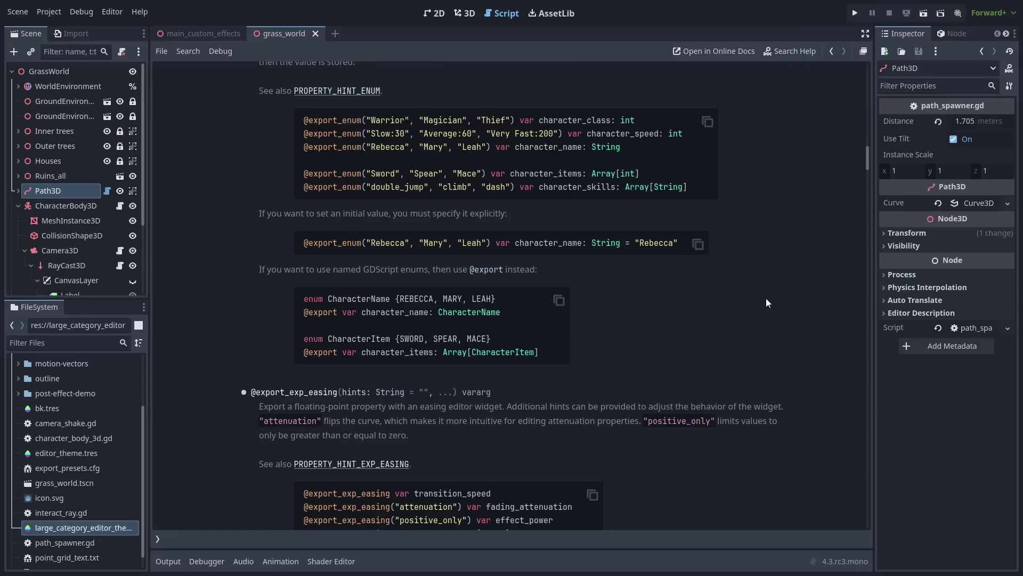
pyautogui.scroll(-1, 766, 302)
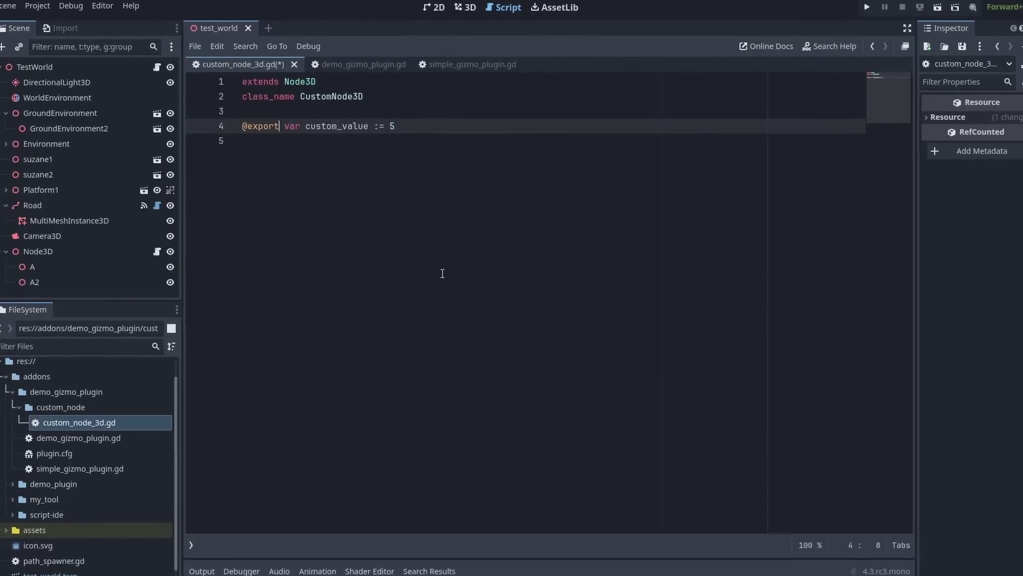
pyautogui.write('_s')
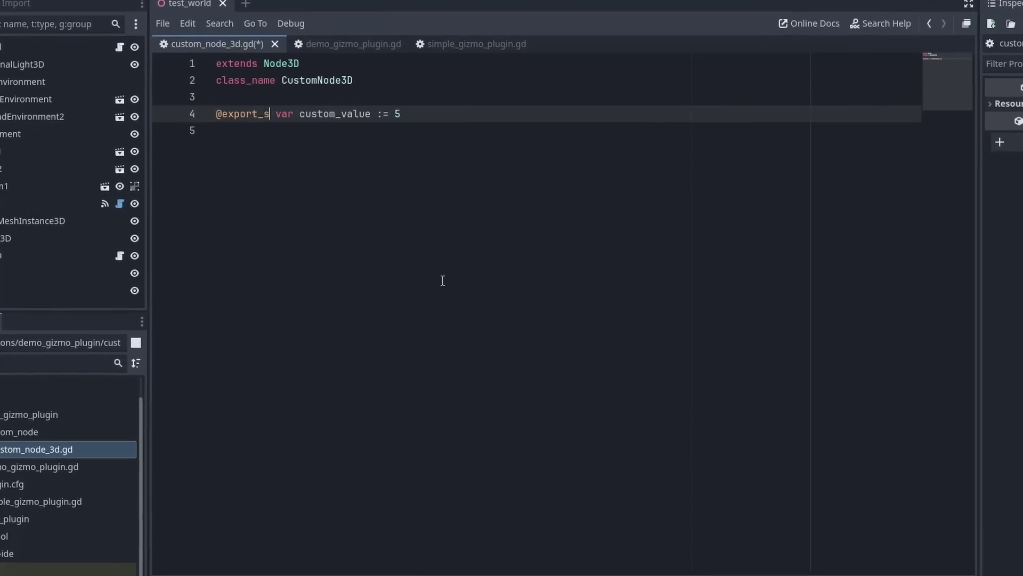
pyautogui.write('to')
pyautogui.press('Return')
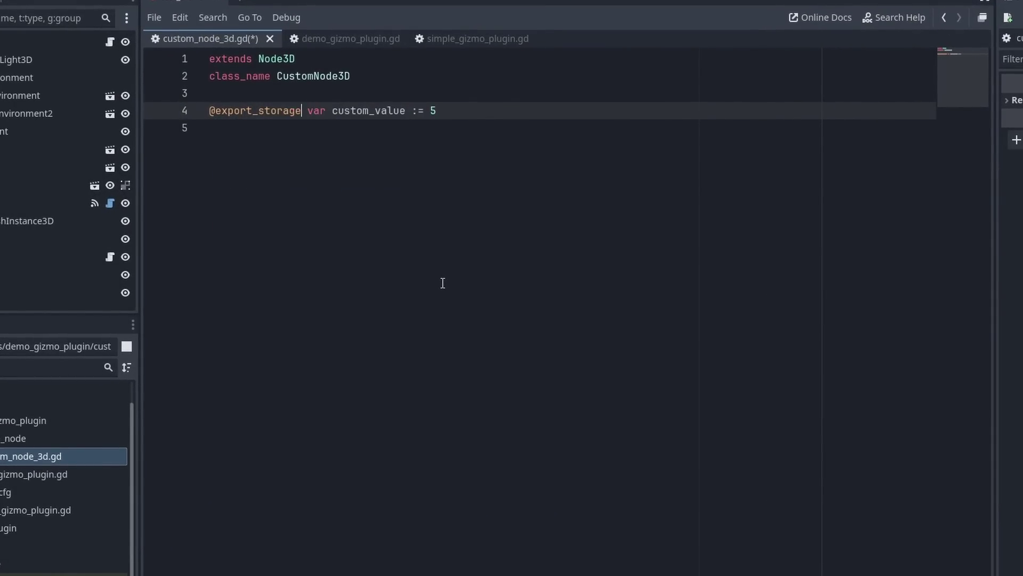
pyautogui.hotkey('ctrl', 's')
# Open simple_gizmo_plugin.gd, close level_theme.mp3's import settings, and expand the audio player's Parameters
pyautogui.click(483, 44)
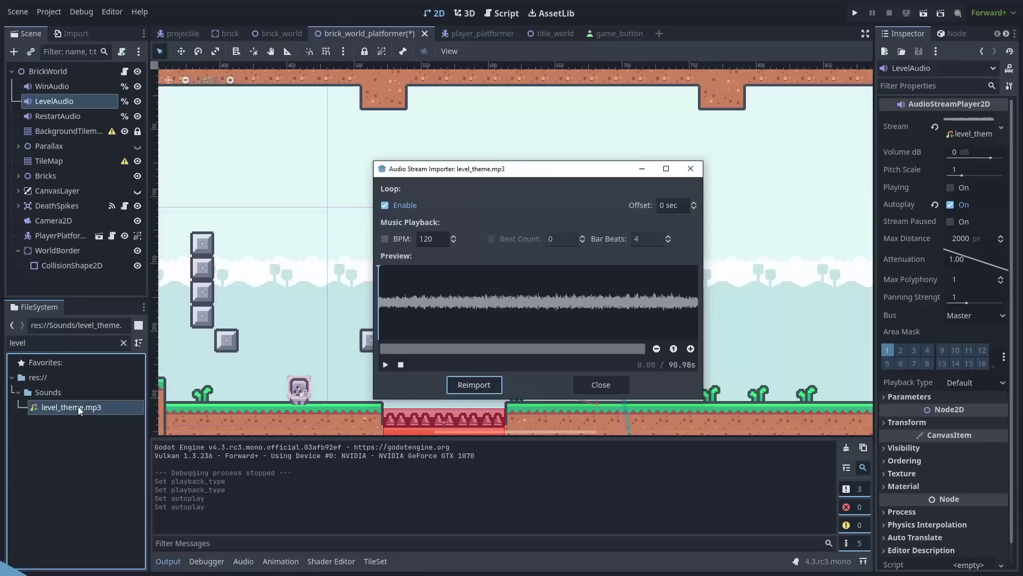
pyautogui.click(602, 385)
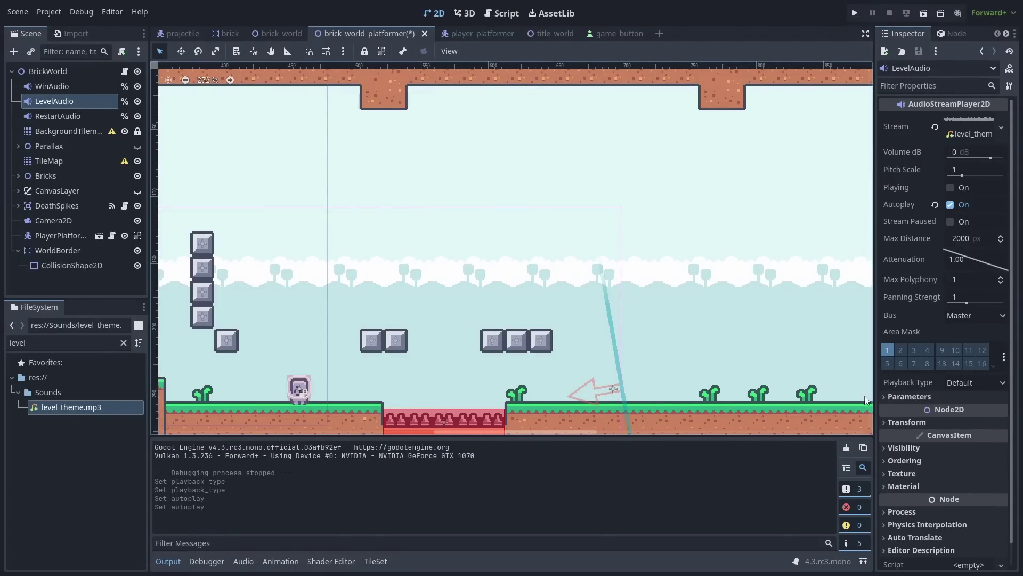
pyautogui.click(893, 396)
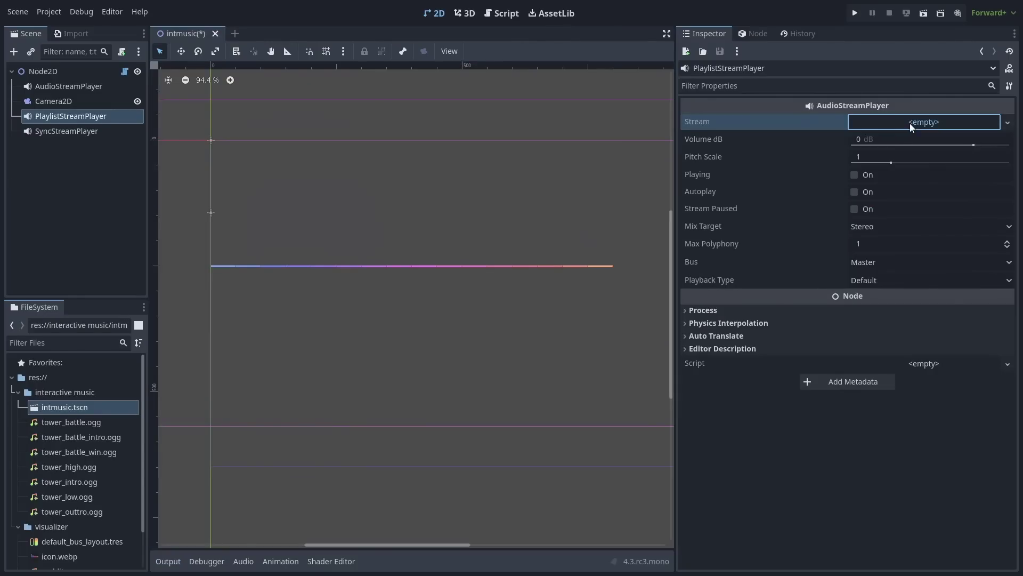
# Assign a new AudioStreamPlaylist with three elements: tower_intro.ogg, tower_outtro.ogg and tower_battle.ogg
pyautogui.click(910, 122)
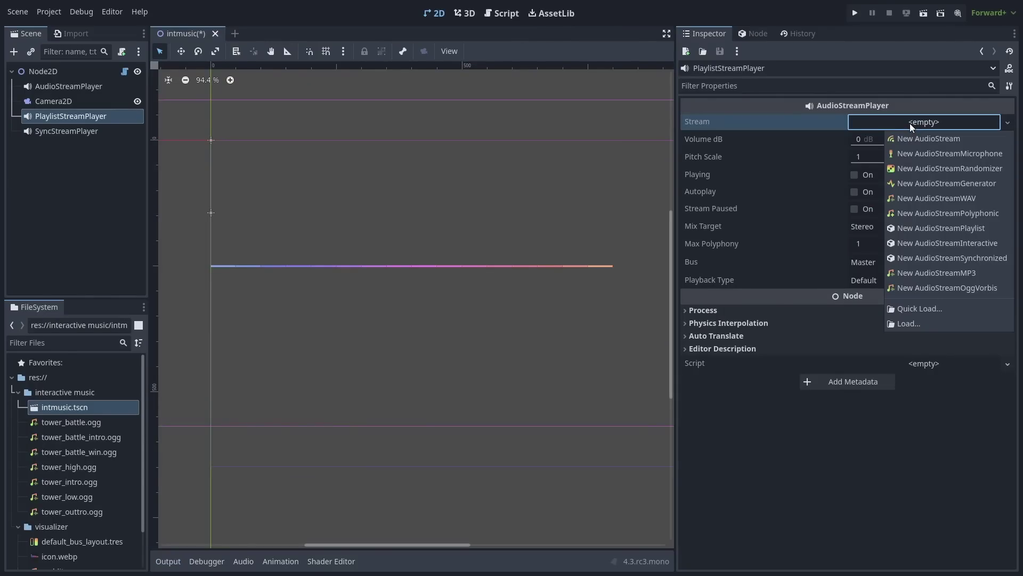
pyautogui.click(941, 229)
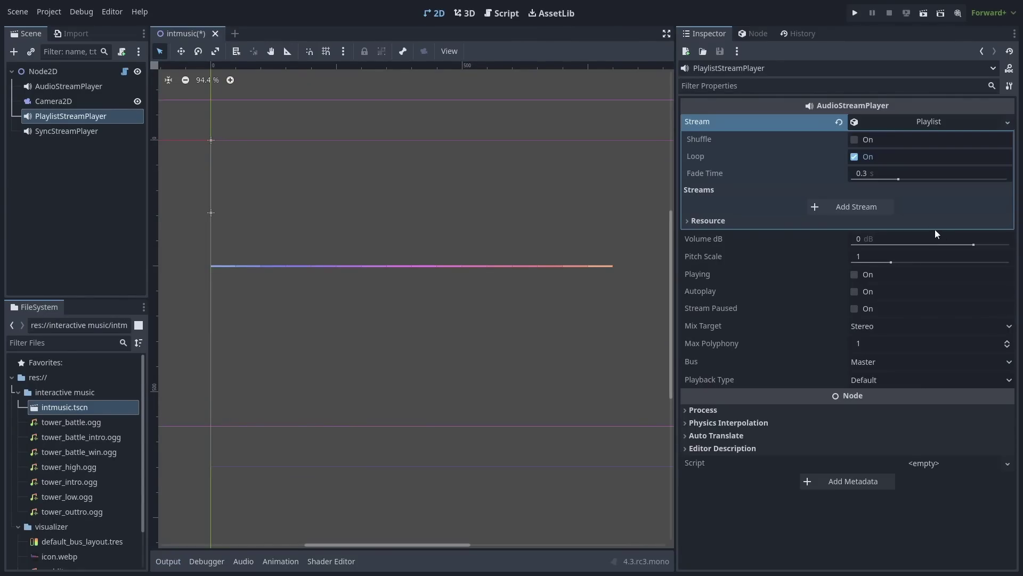
pyautogui.click(855, 208)
pyautogui.click(857, 233)
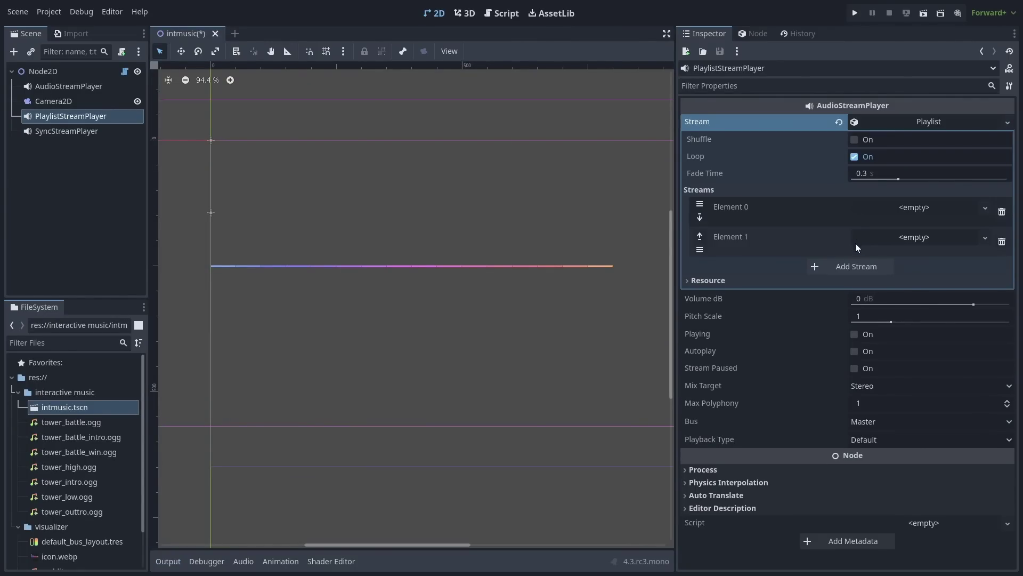
pyautogui.click(853, 275)
pyautogui.moveTo(69, 481); pyautogui.dragTo(915, 209)
pyautogui.moveTo(71, 511); pyautogui.dragTo(909, 245)
pyautogui.moveTo(71, 421); pyautogui.dragTo(909, 292)
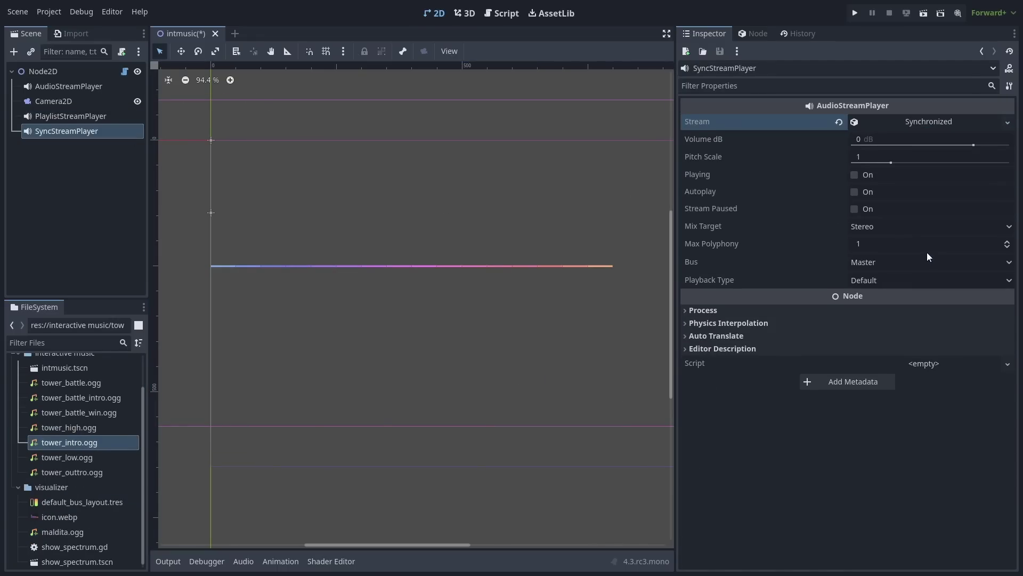
# Add two streams to the Synchronized stream: tower_outtro.ogg first, tower_intro.ogg second
pyautogui.click(907, 124)
pyautogui.click(858, 155)
pyautogui.click(858, 194)
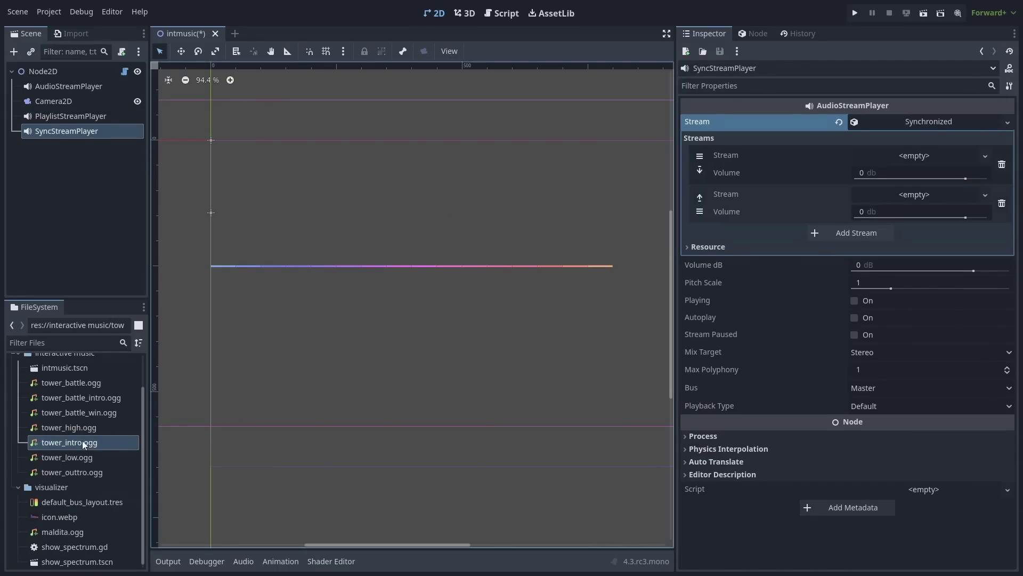
pyautogui.moveTo(84, 444); pyautogui.dragTo(915, 195)
pyautogui.moveTo(72, 472); pyautogui.dragTo(893, 156)
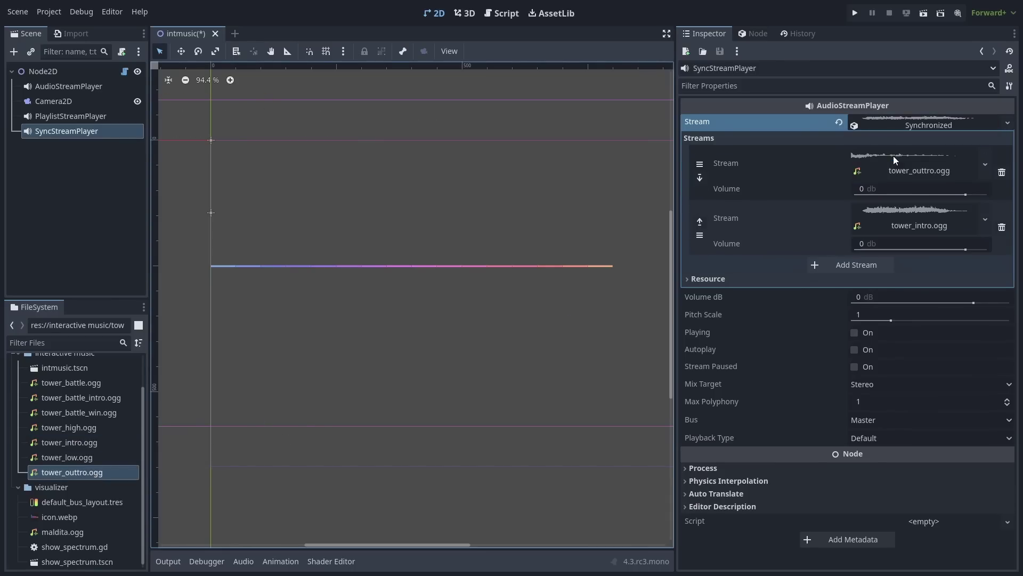
# Turn on Playing and lower both track volumes to about -14.75 and -16.48 dB
pyautogui.click(854, 333)
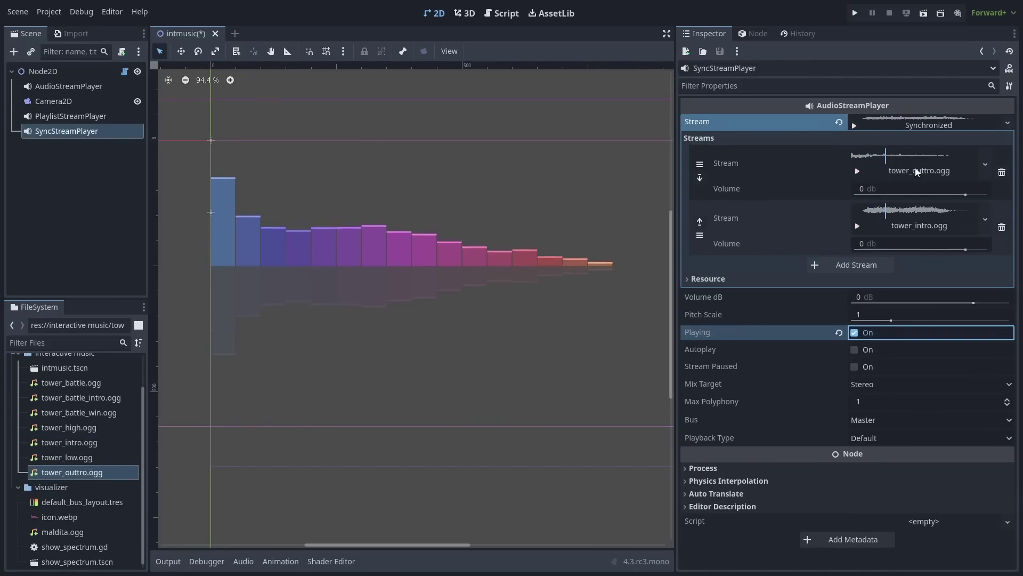
pyautogui.moveTo(965, 194); pyautogui.dragTo(938, 194)
pyautogui.moveTo(966, 248); pyautogui.dragTo(935, 249)
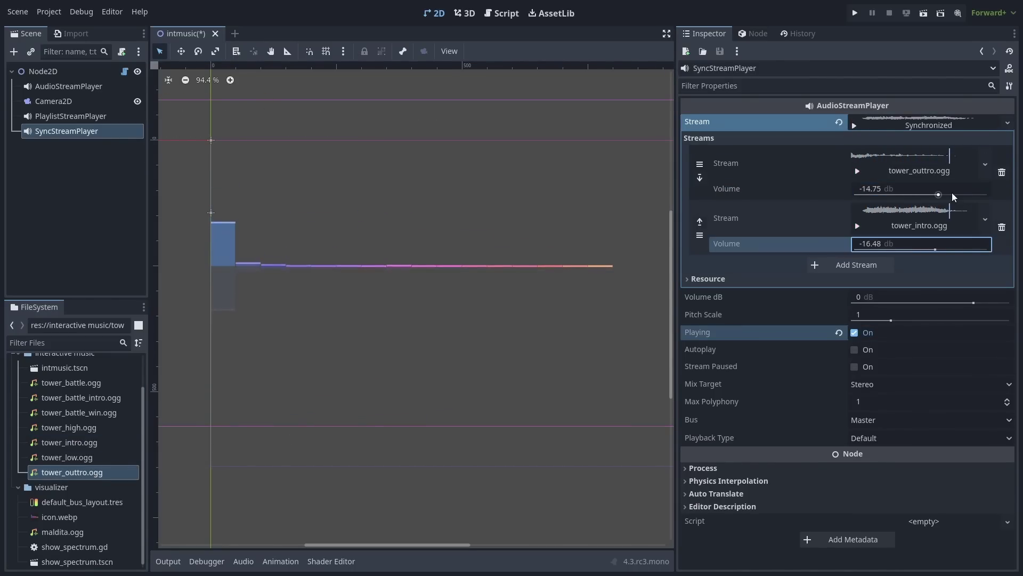
pyautogui.moveTo(939, 195); pyautogui.dragTo(961, 195)
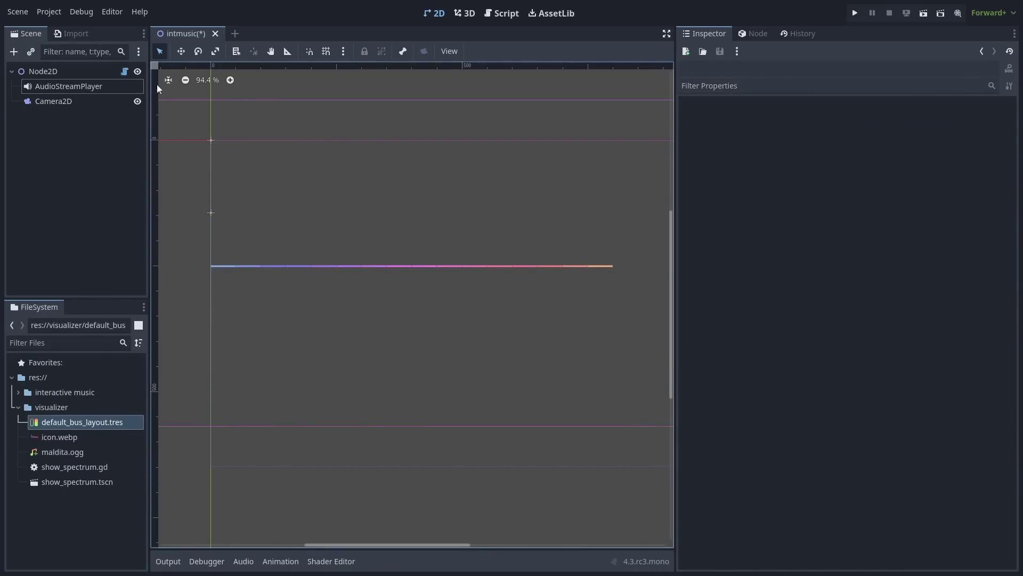
# Play the AudioStreamPlayer's interactive music and switch it to the Tower Battle Intro clip
pyautogui.click(110, 86)
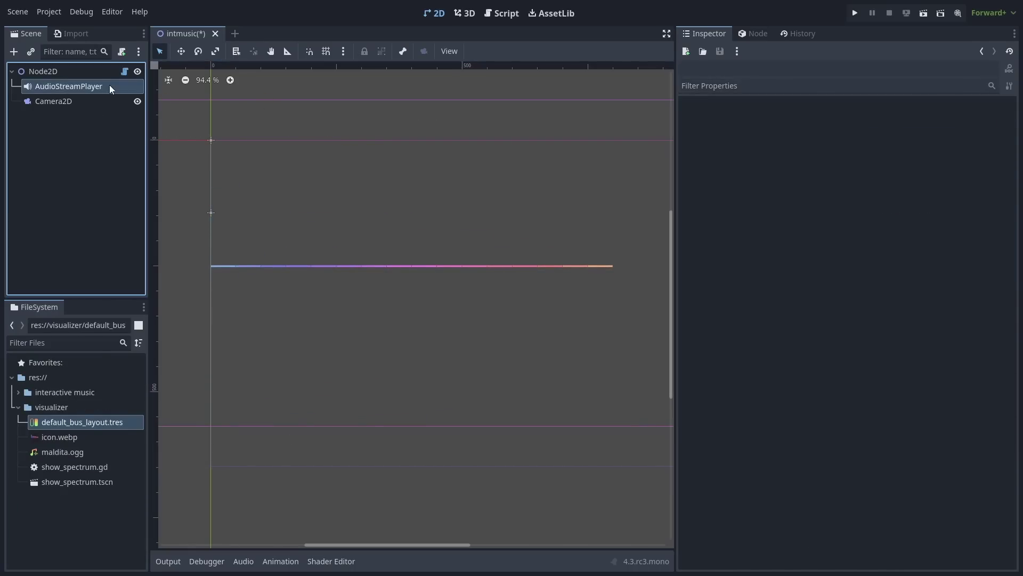
pyautogui.click(855, 172)
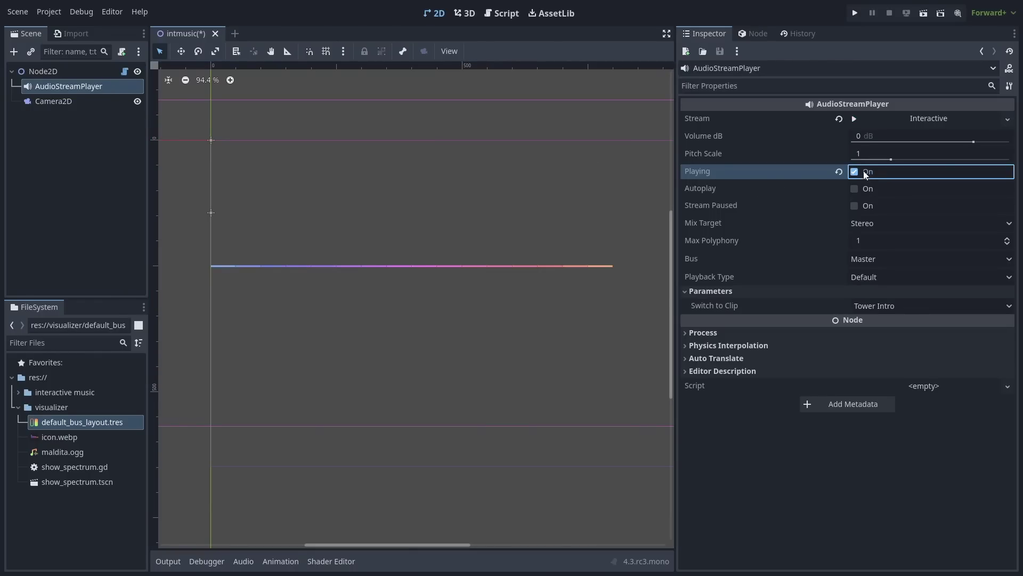
pyautogui.click(887, 115)
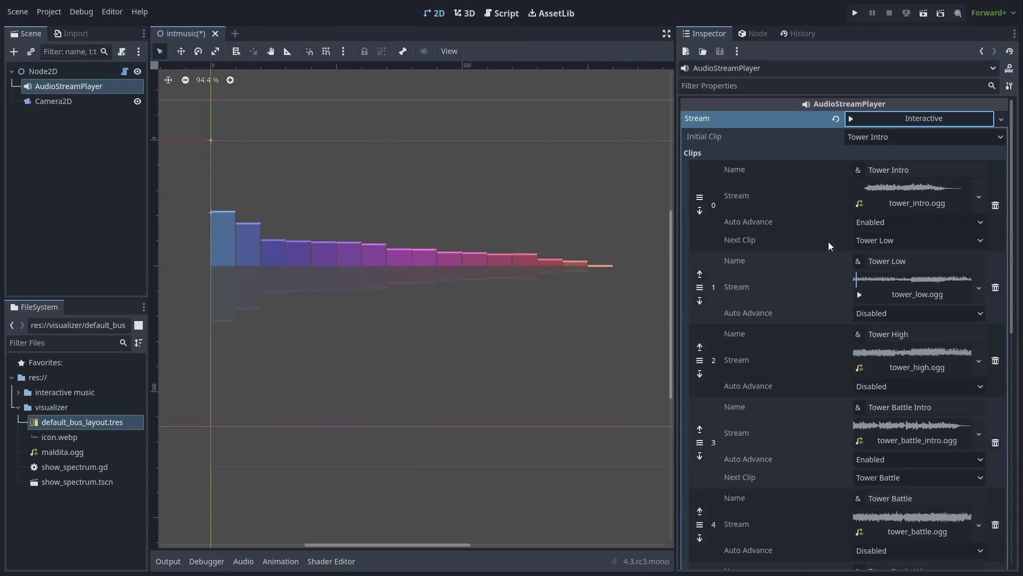
pyautogui.scroll(-10, 825, 292)
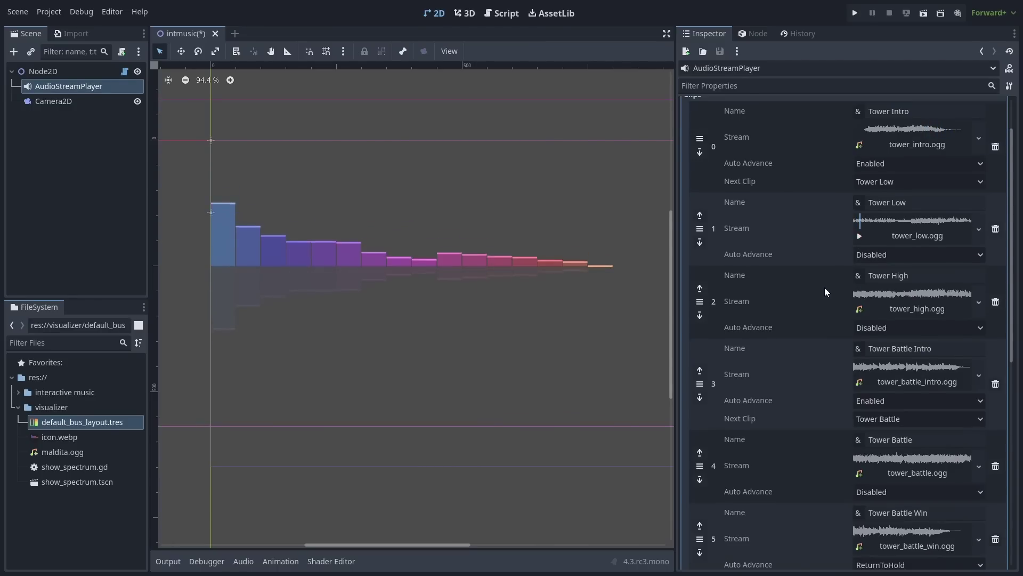
pyautogui.scroll(-2, 823, 271)
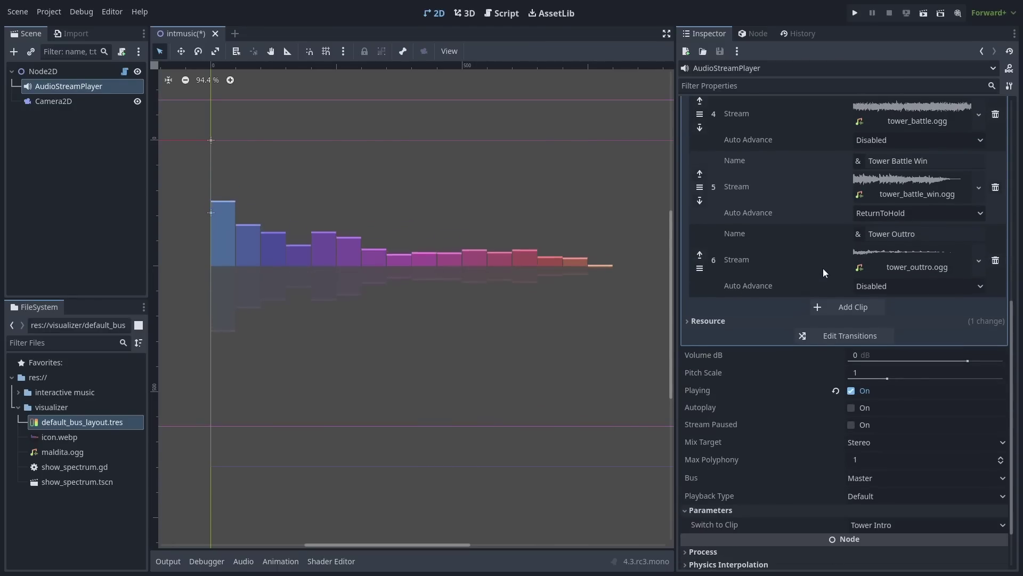
pyautogui.click(889, 528)
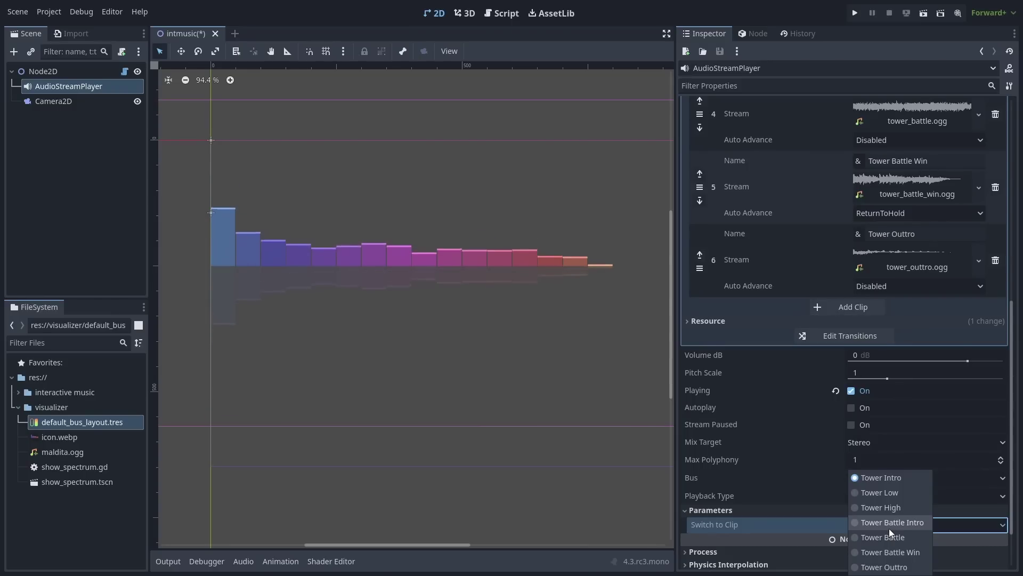
pyautogui.click(899, 522)
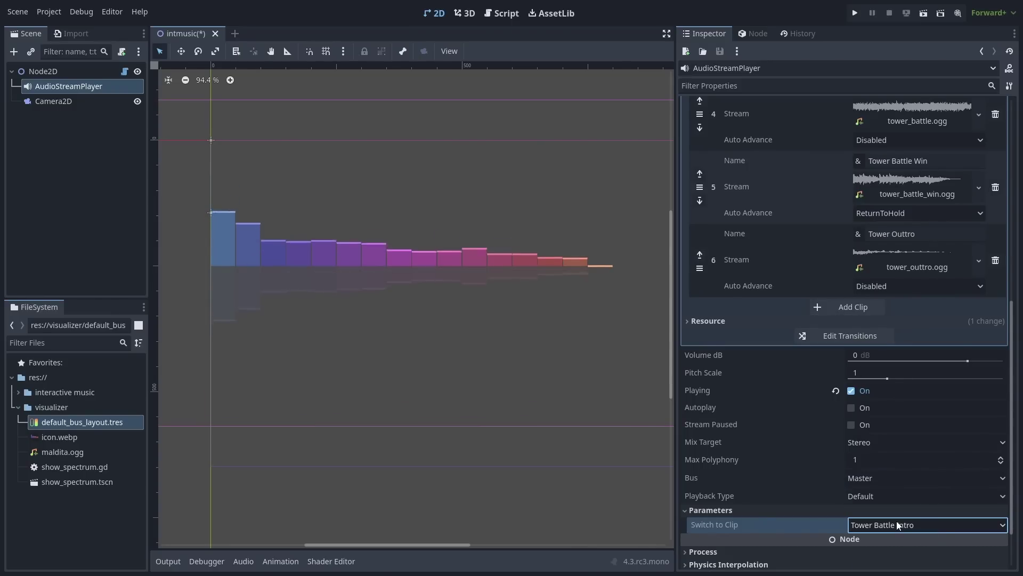
# Keep clip 5's auto advance at ReturnToHold, then inspect the Tower Intro and Immediate-to-Start transitions
pyautogui.scroll(6, 845, 443)
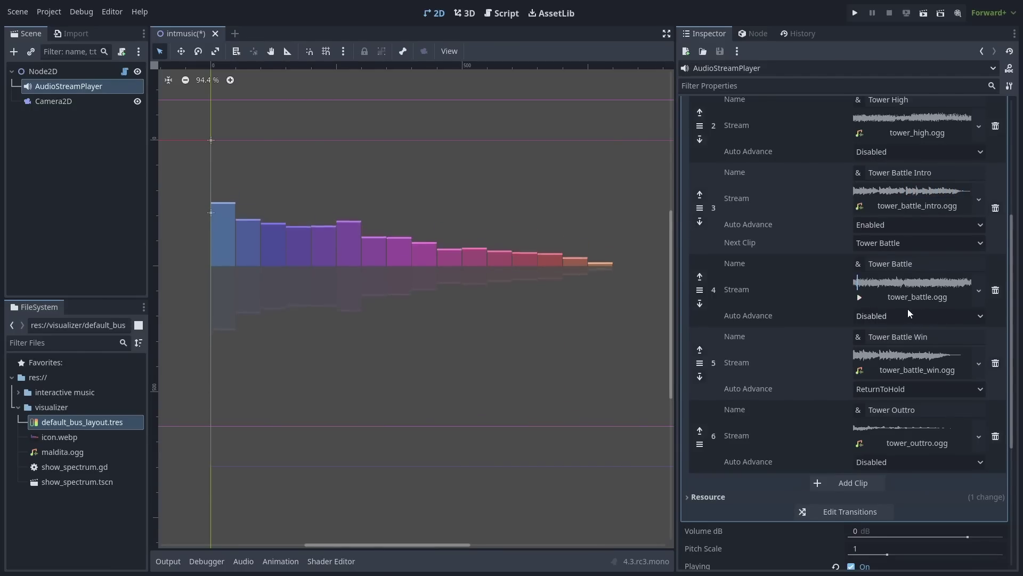
pyautogui.click(911, 392)
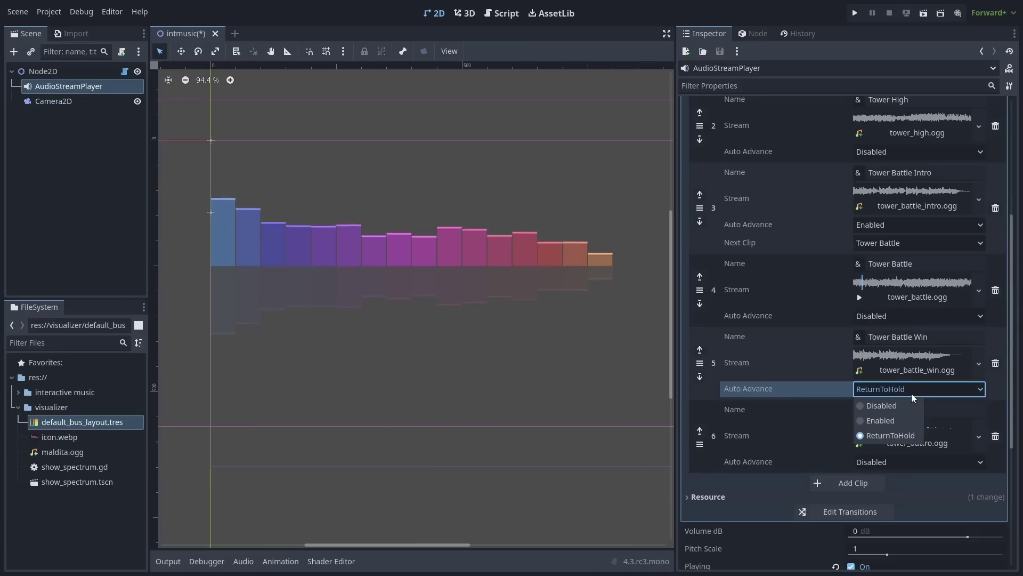
pyautogui.click(911, 394)
pyautogui.scroll(-3, 912, 397)
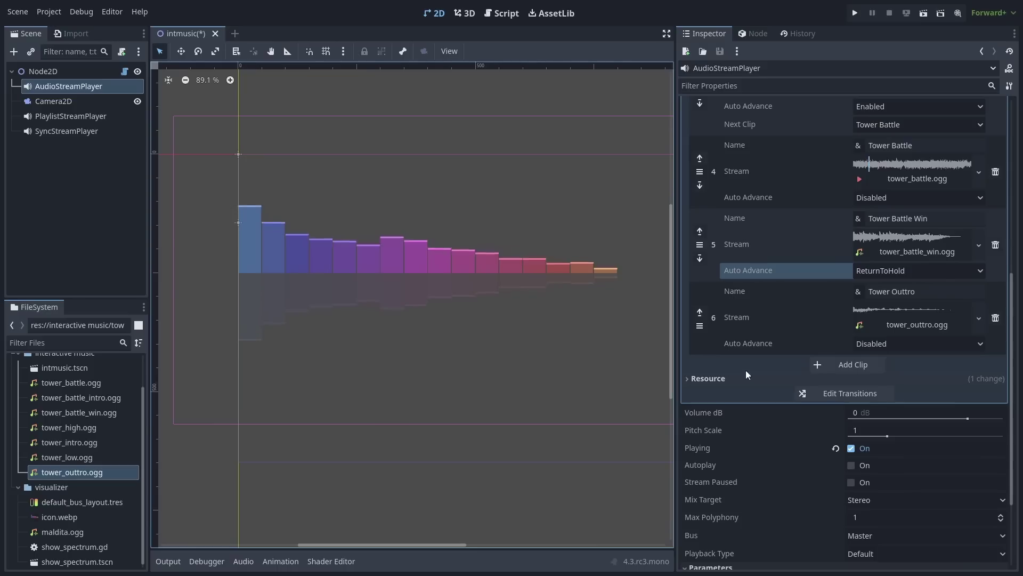
pyautogui.click(832, 397)
pyautogui.click(353, 202)
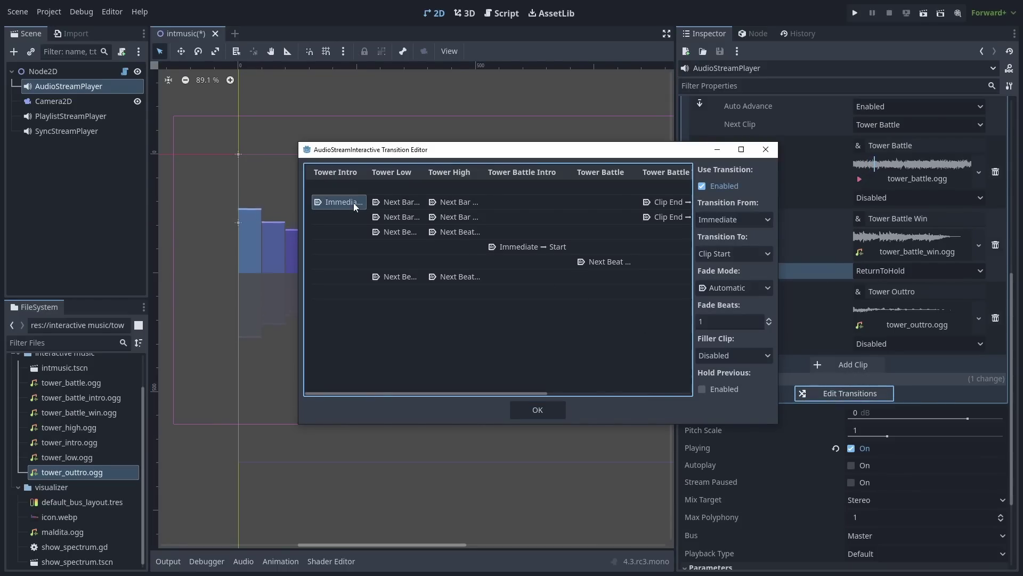
pyautogui.click(507, 247)
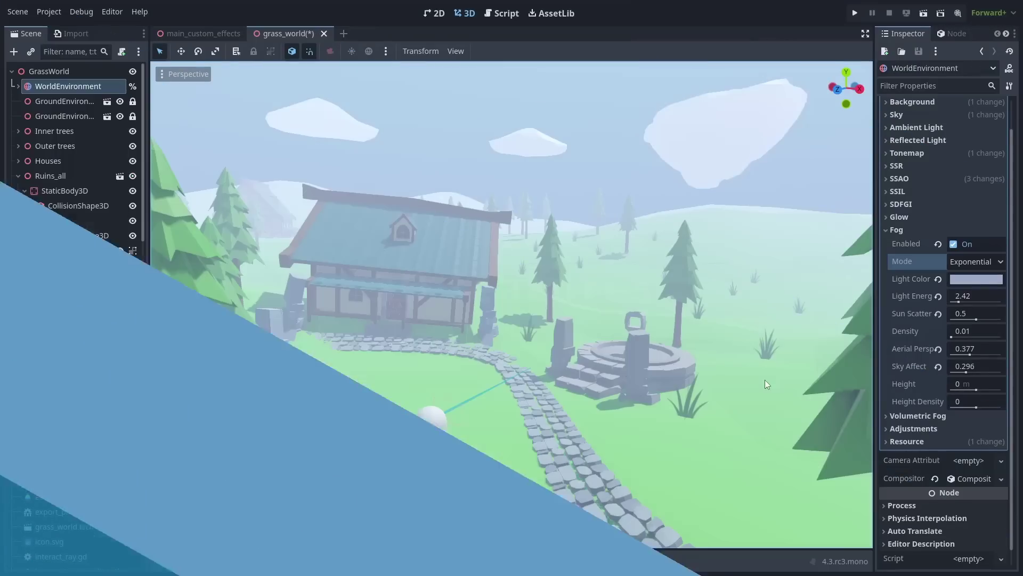
# Set the WorldEnvironment fog Mode to Depth with Depth Begin at 24.5 m
pyautogui.click(969, 262)
pyautogui.click(970, 288)
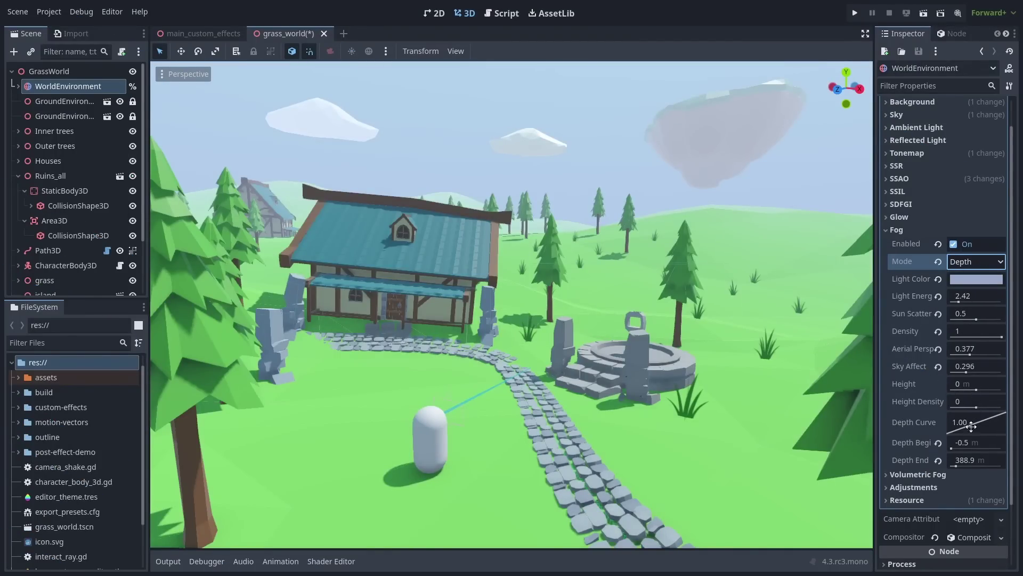
pyautogui.click(974, 443)
pyautogui.write('-101')
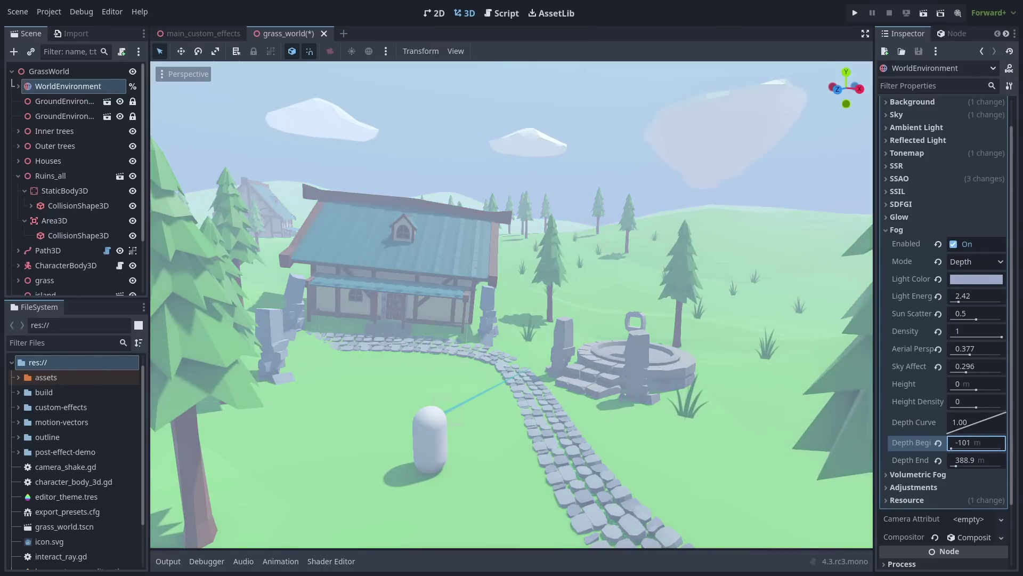
pyautogui.moveTo(974, 443); pyautogui.dragTo(982, 443)
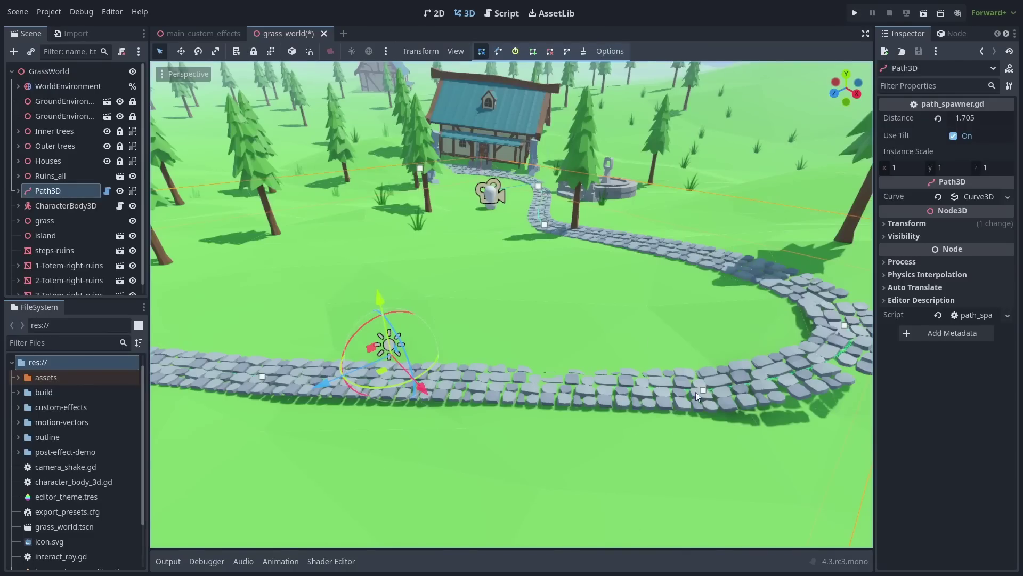
# Nudge the path's left point slightly and raise the right point about 3.2 units
pyautogui.click(702, 390)
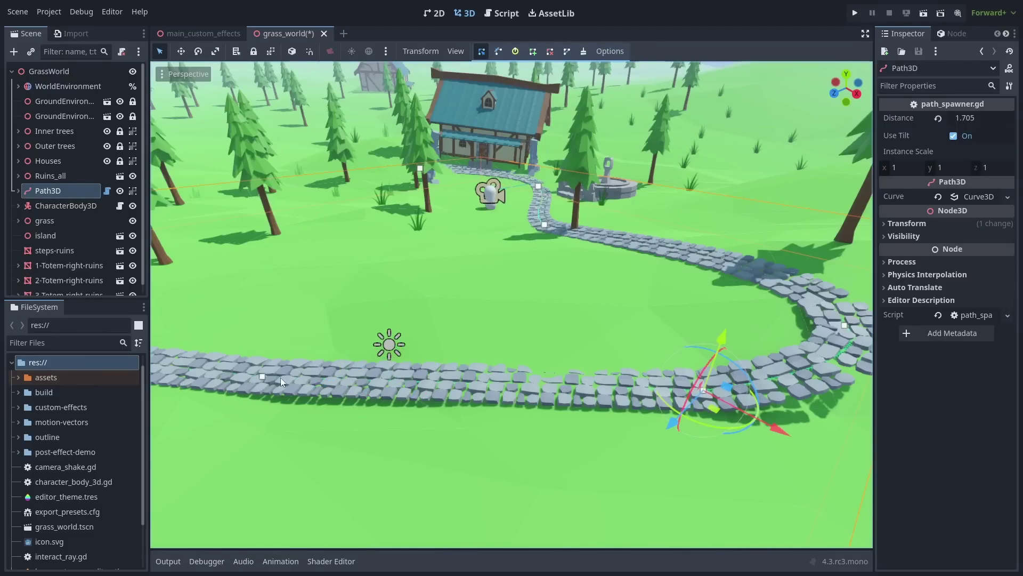
pyautogui.click(263, 377)
pyautogui.moveTo(252, 393)
pyautogui.mouseDown()
pyautogui.moveTo(295, 349)
pyautogui.moveTo(249, 408)
pyautogui.moveTo(260, 386)
pyautogui.mouseUp()
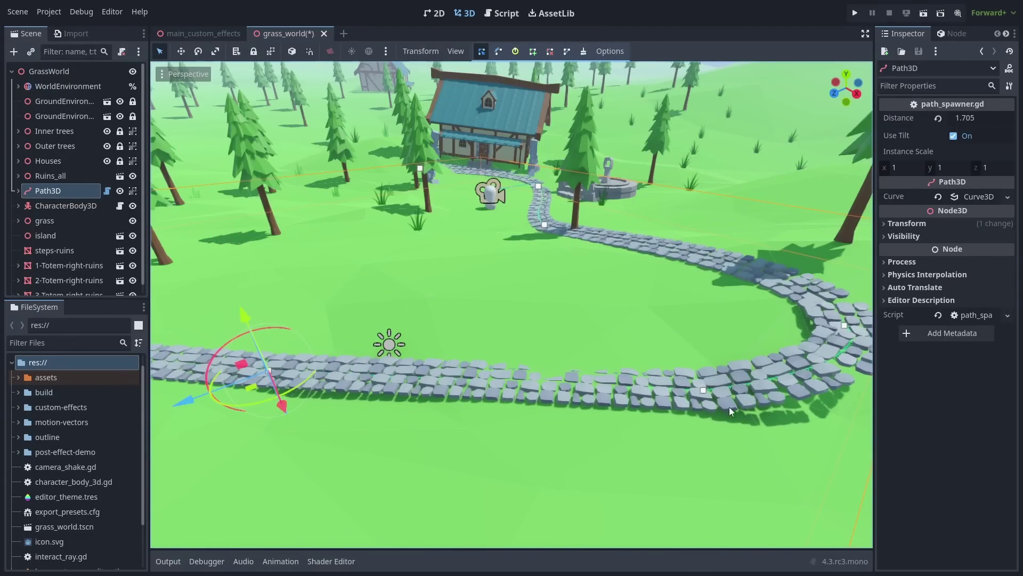
pyautogui.click(702, 389)
pyautogui.moveTo(718, 335)
pyautogui.mouseDown()
pyautogui.moveTo(714, 216)
pyautogui.moveTo(725, 336)
pyautogui.mouseUp()
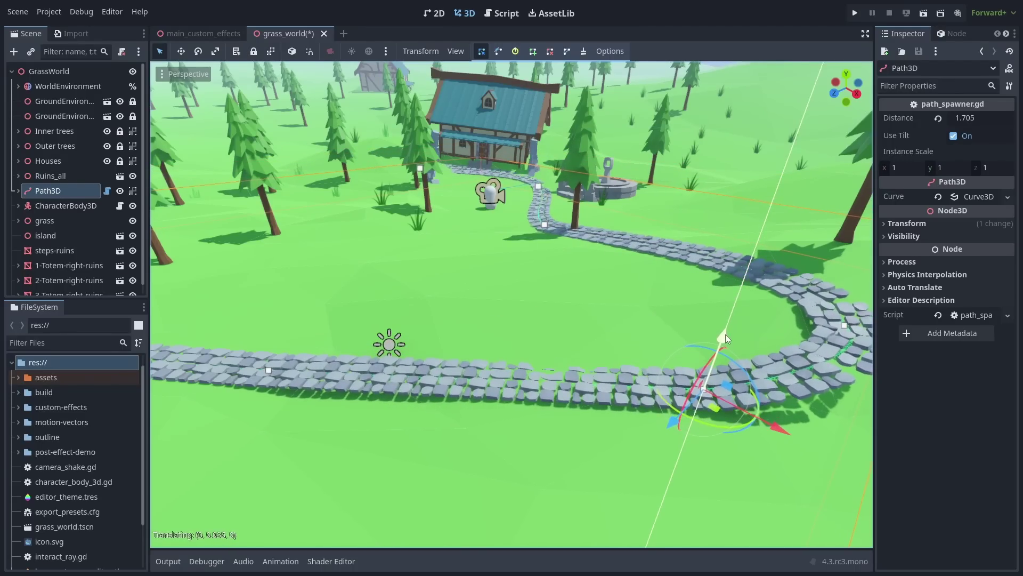
# Tilt the Path3D at its third point using the tilt handles, then hide them
pyautogui.click(516, 51)
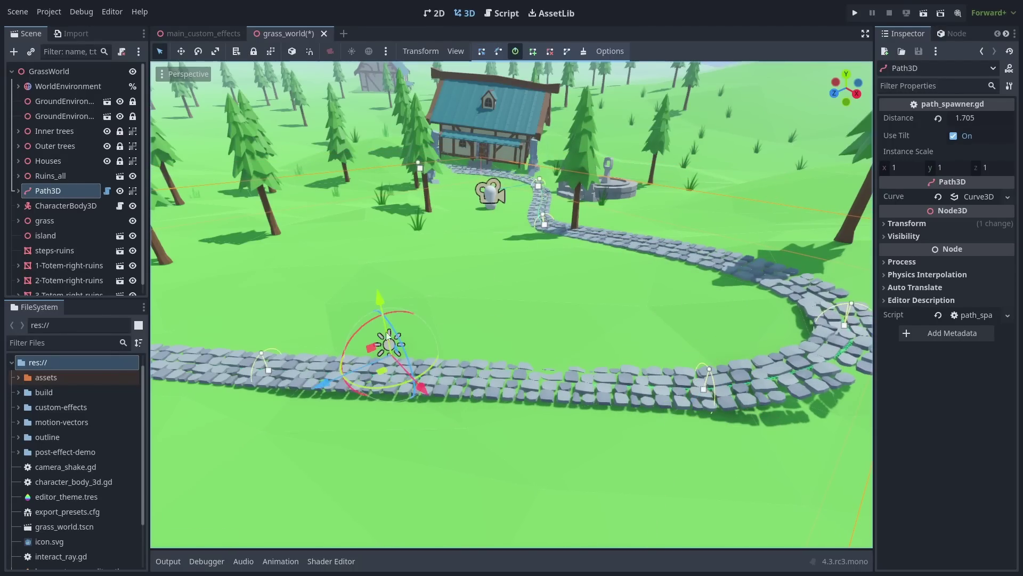
pyautogui.scroll(-3, 259, 352)
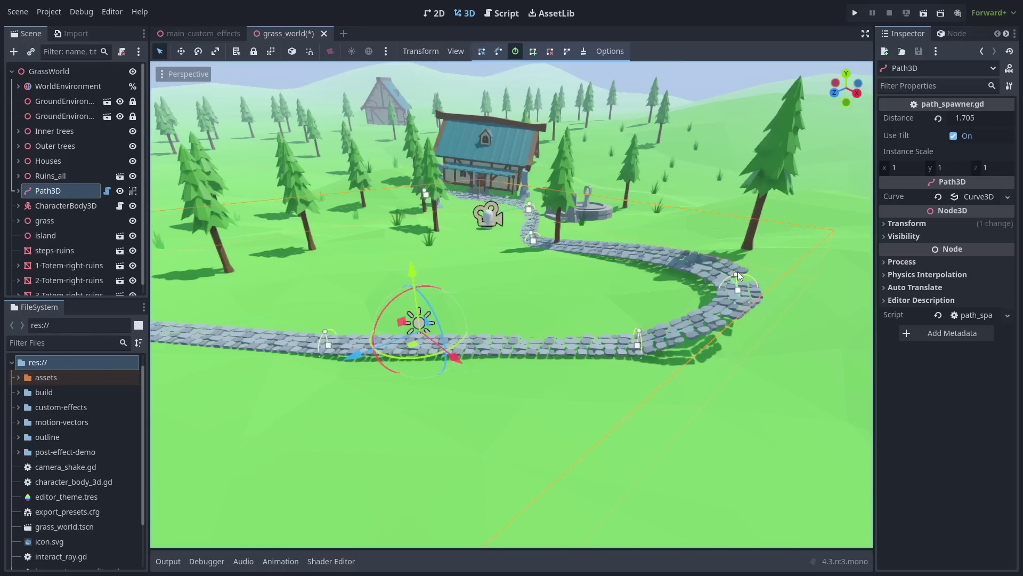
pyautogui.moveTo(738, 270)
pyautogui.mouseDown()
pyautogui.moveTo(715, 296)
pyautogui.moveTo(750, 273)
pyautogui.moveTo(728, 271)
pyautogui.mouseUp()
pyautogui.scroll(2, 728, 270)
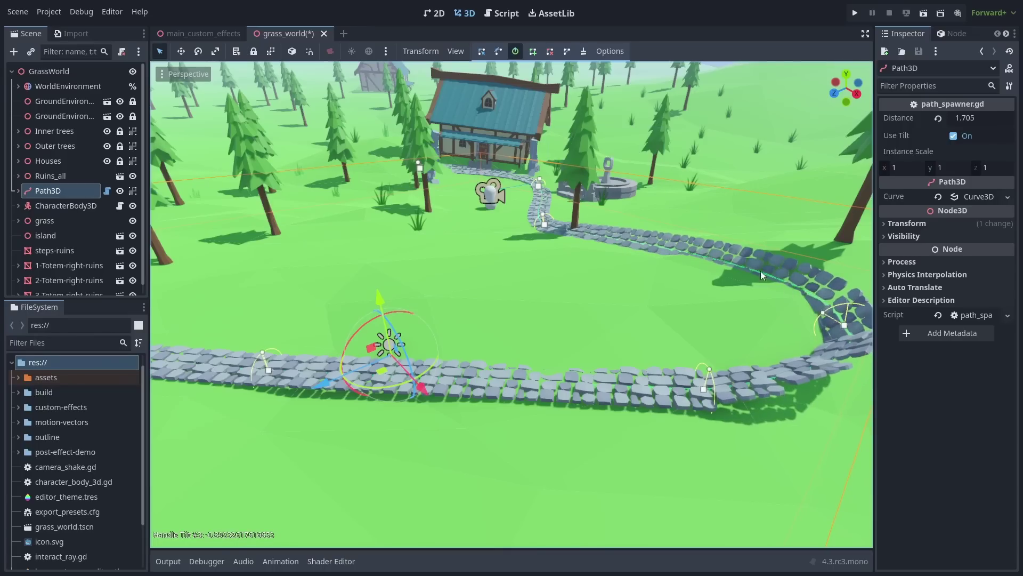
pyautogui.click(482, 51)
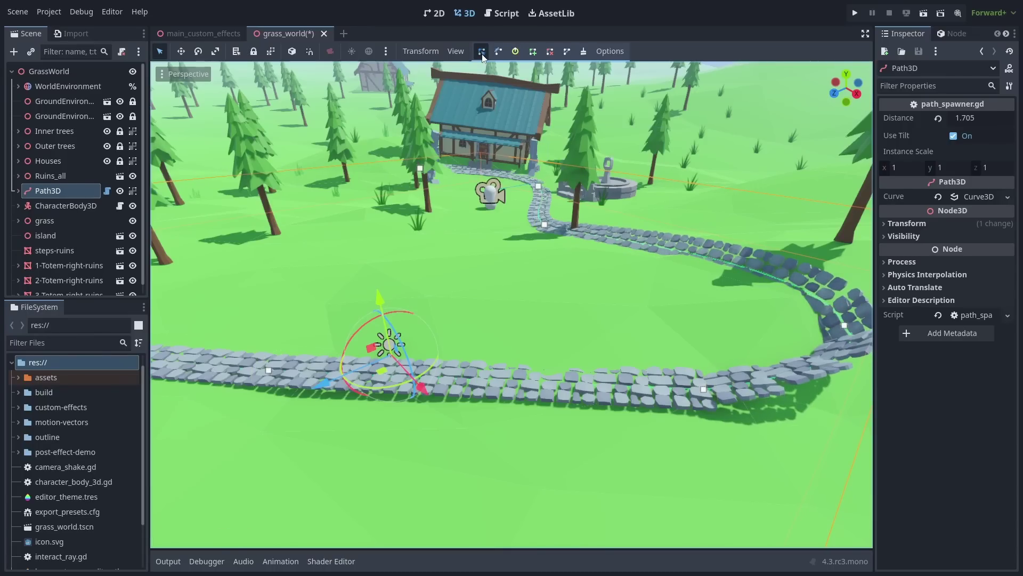
# Bend the cobblestone path's right-hand curve by dragging a control point's handle, gizmo set to global
pyautogui.click(292, 52)
pyautogui.click(845, 326)
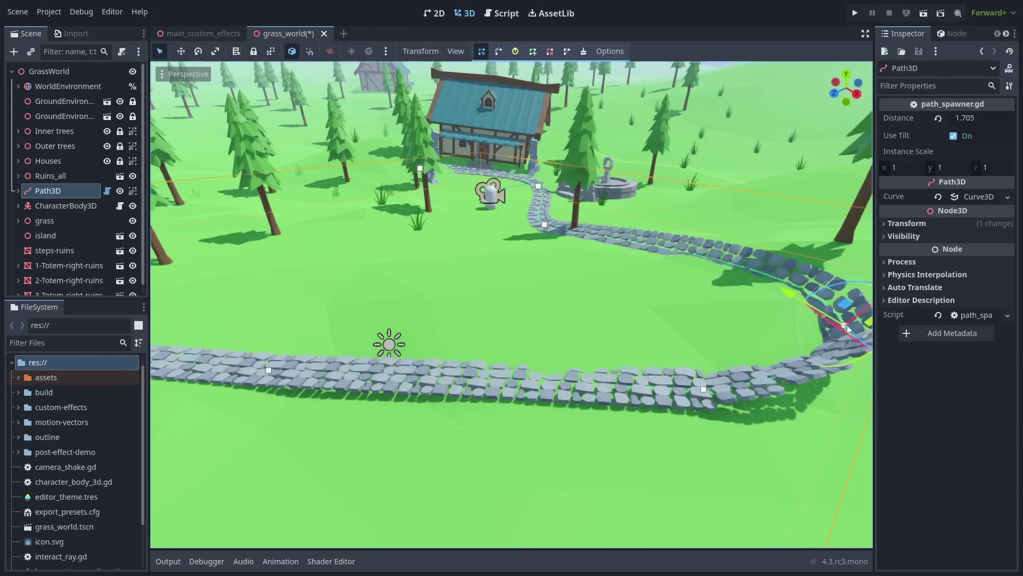
pyautogui.moveTo(800, 294); pyautogui.dragTo(777, 306)
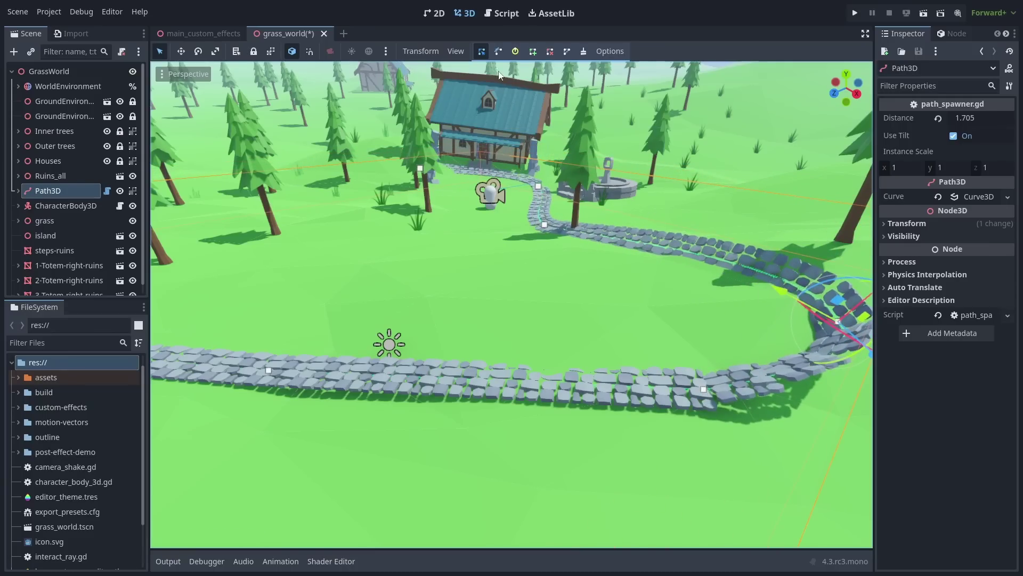
pyautogui.click(292, 51)
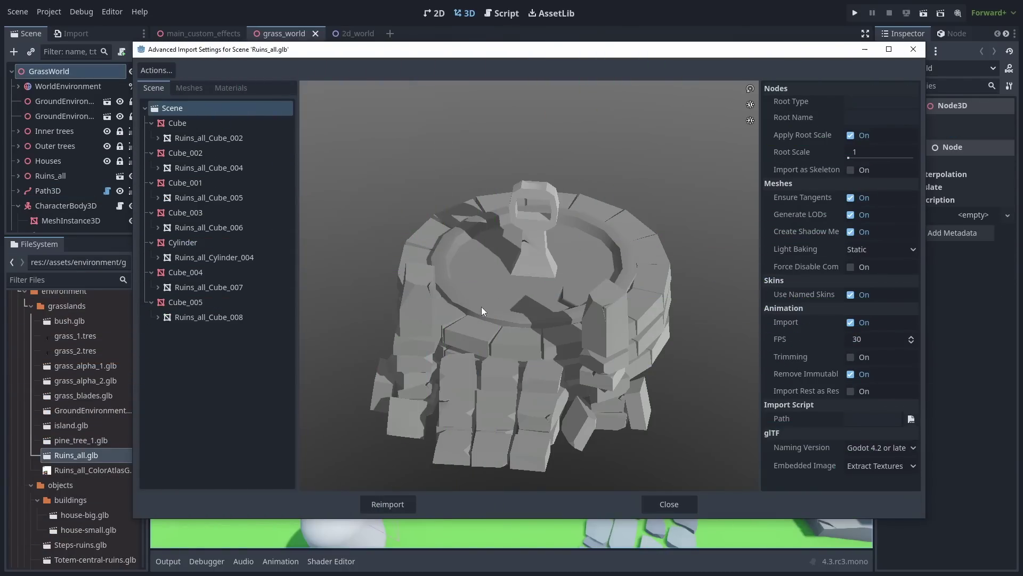
# Orbit the lit Ruins_all.glb model in the import preview
pyautogui.moveTo(482, 306); pyautogui.dragTo(647, 289)
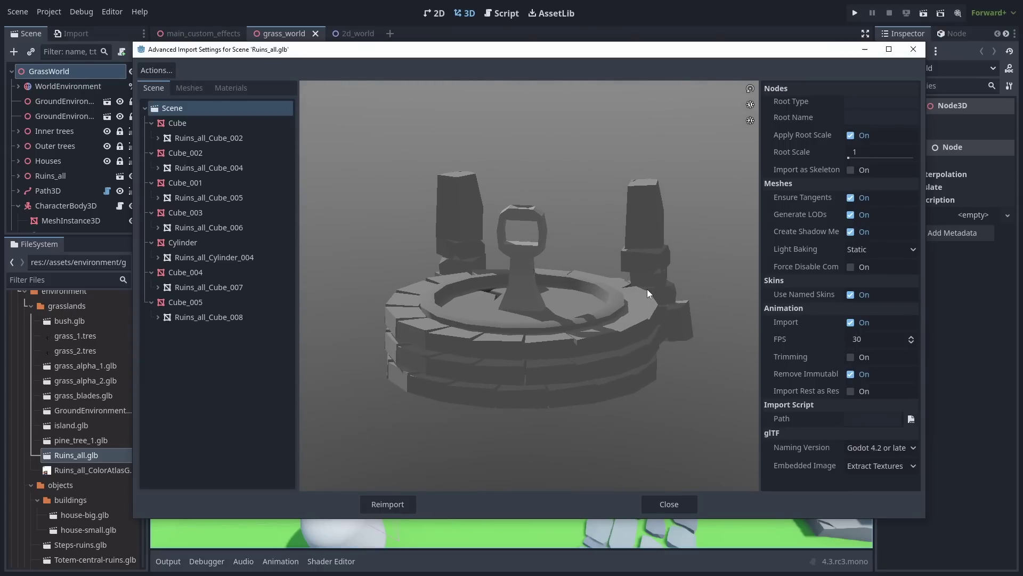
pyautogui.click(751, 89)
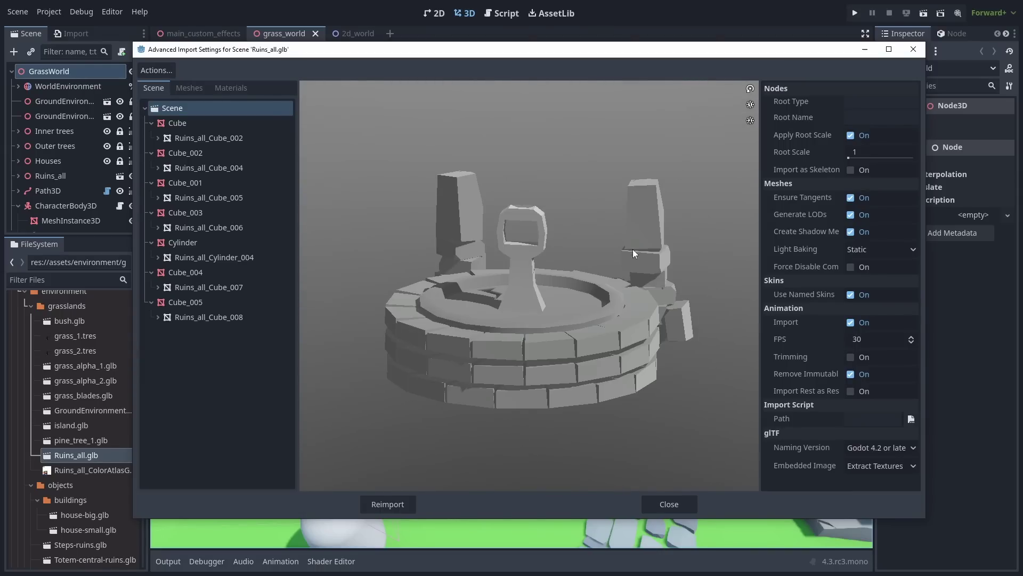
pyautogui.moveTo(632, 249); pyautogui.dragTo(454, 277)
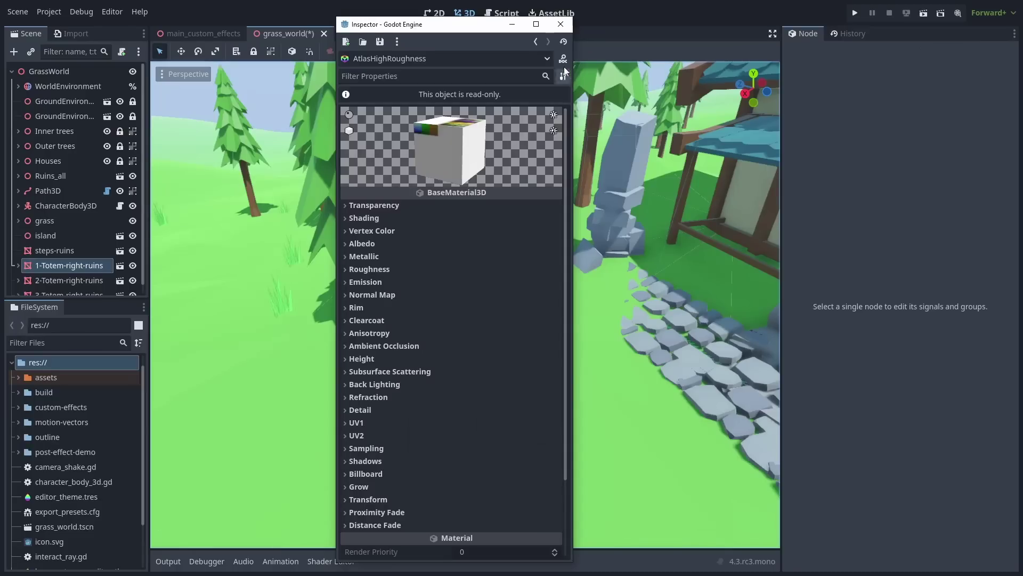
# Inspect AtlasHighRoughness's native shader code, viewing the fragment stage and Versions 4 and 5
pyautogui.click(564, 75)
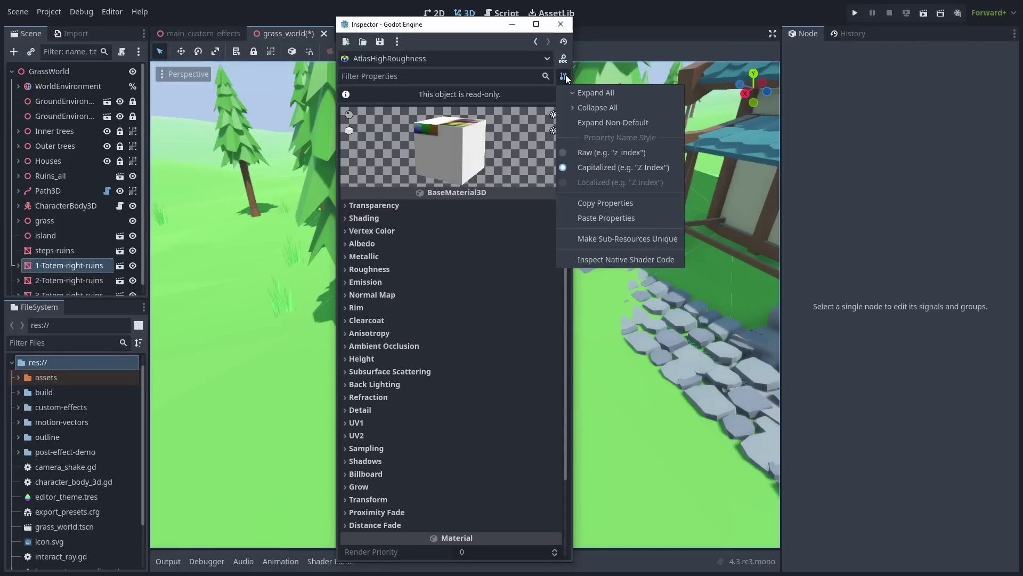
pyautogui.click(654, 254)
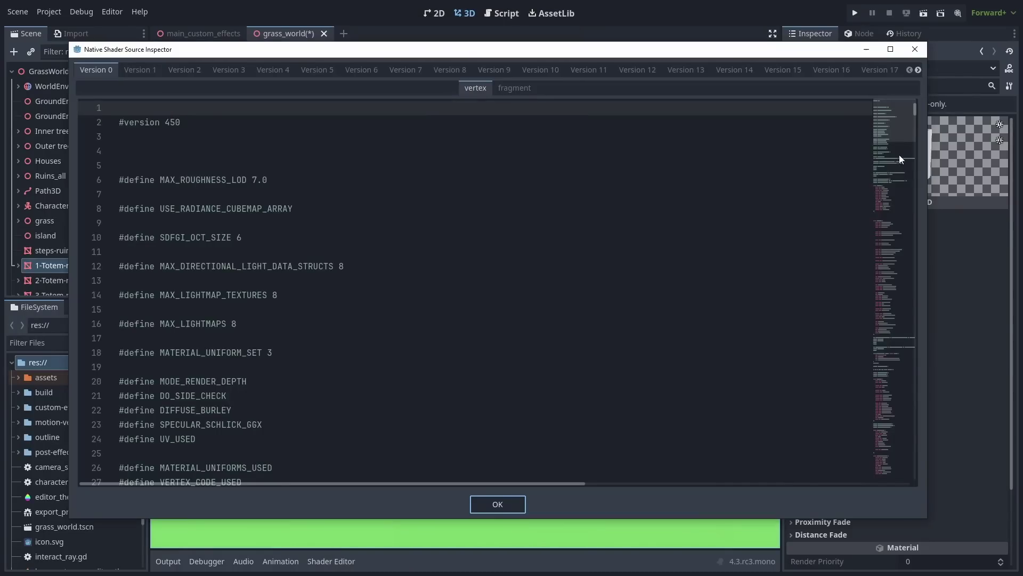
pyautogui.moveTo(893, 121); pyautogui.dragTo(908, 288)
pyautogui.click(506, 89)
pyautogui.click(231, 42)
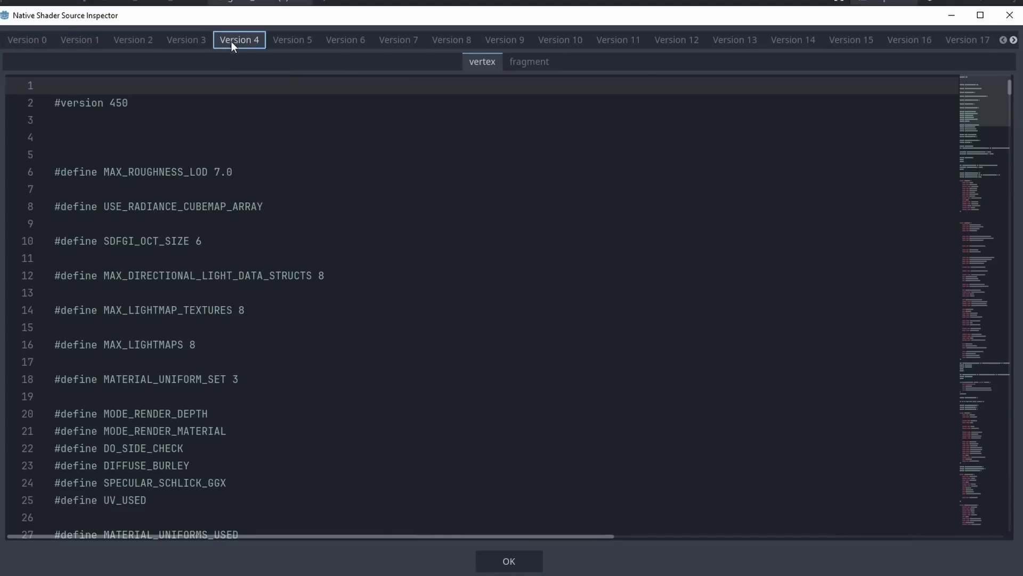
pyautogui.click(289, 43)
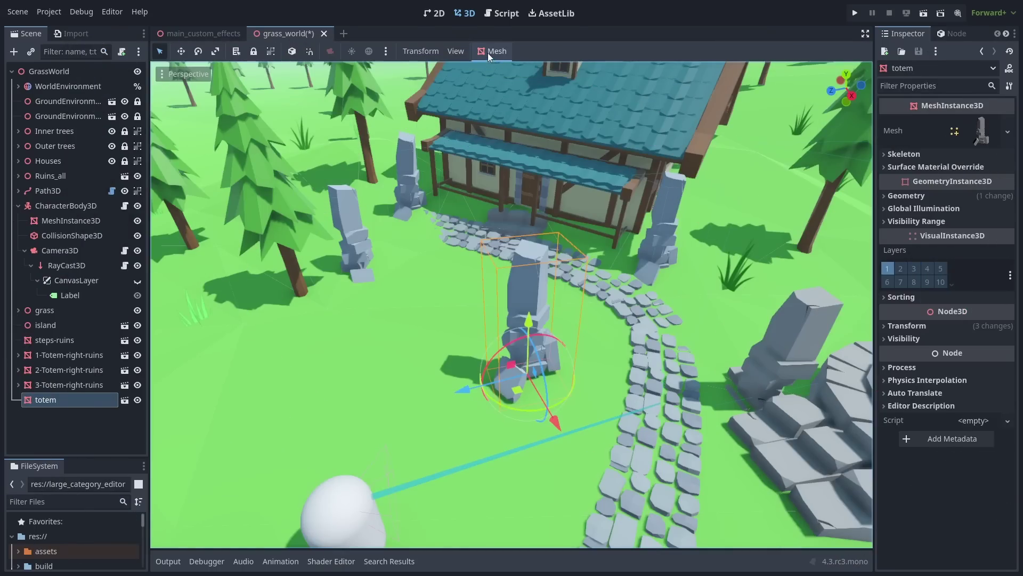
# Create a trimesh collision shape for the totem as a Static Body Child
pyautogui.click(487, 53)
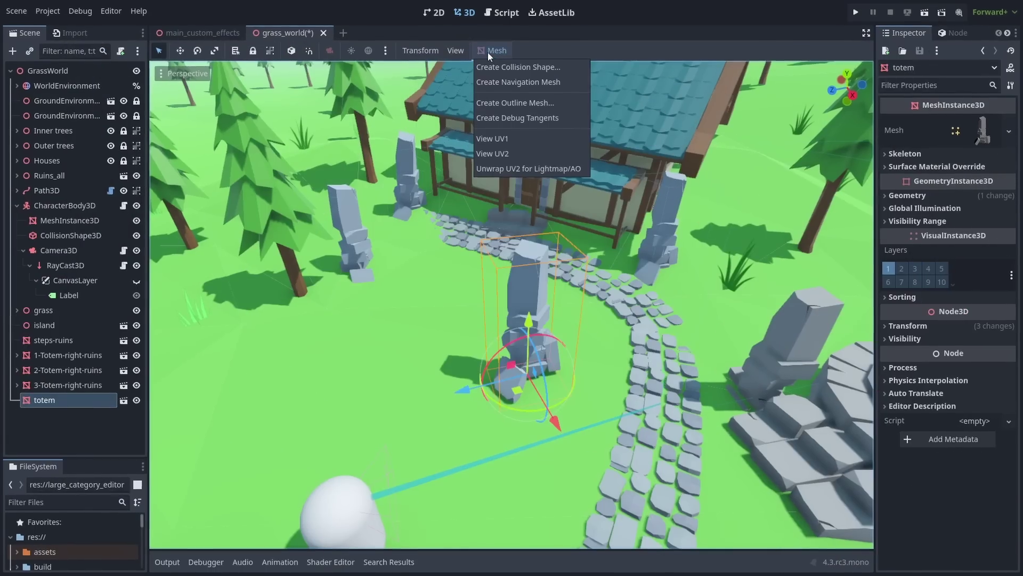
pyautogui.click(498, 47)
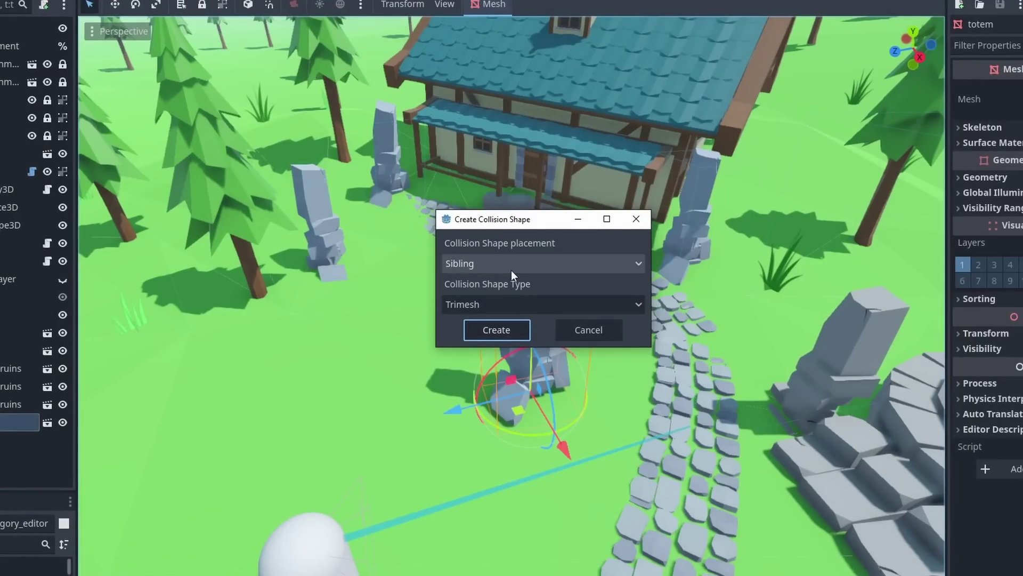
pyautogui.click(511, 272)
pyautogui.click(503, 301)
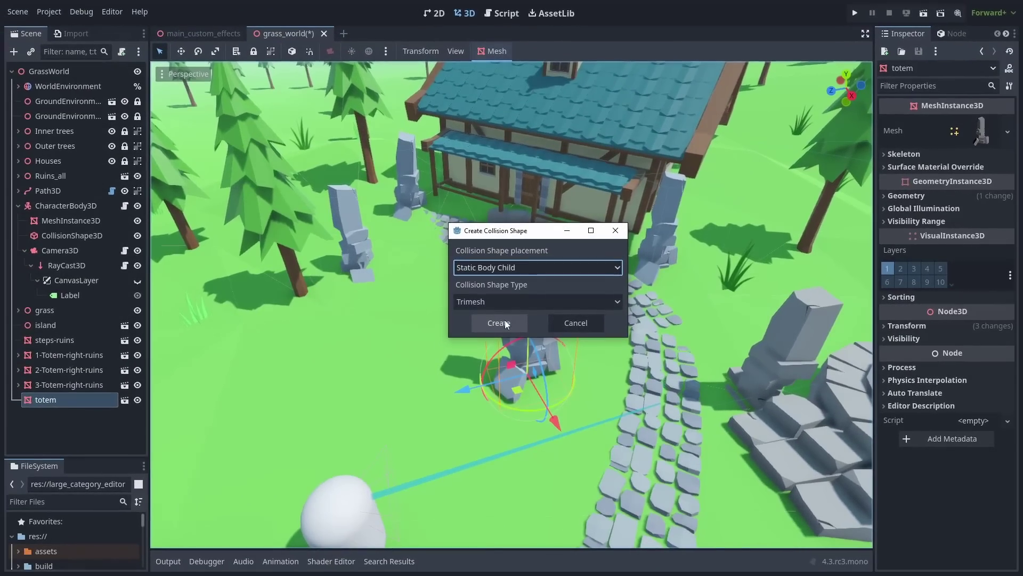
pyautogui.click(510, 330)
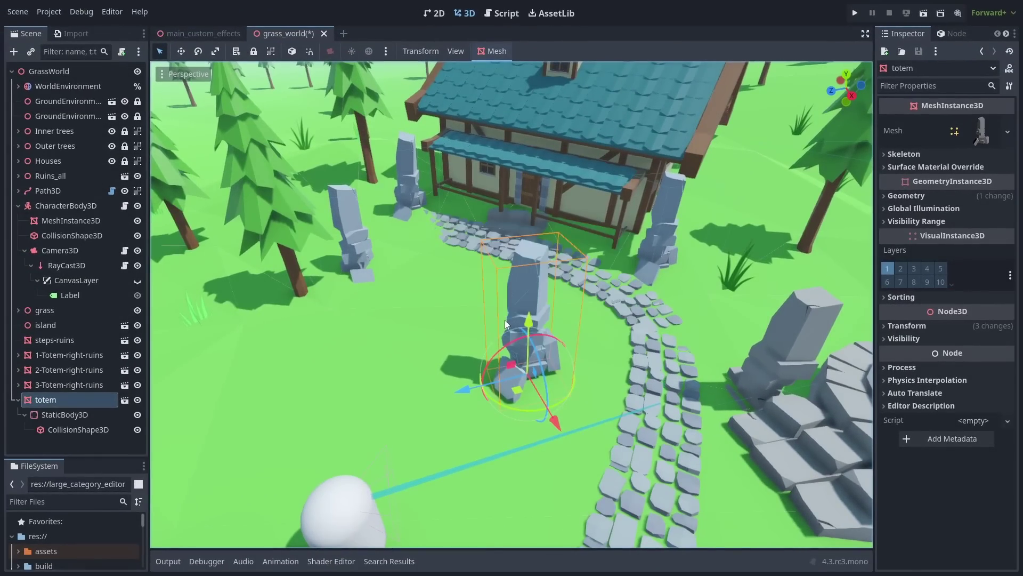
pyautogui.click(84, 414)
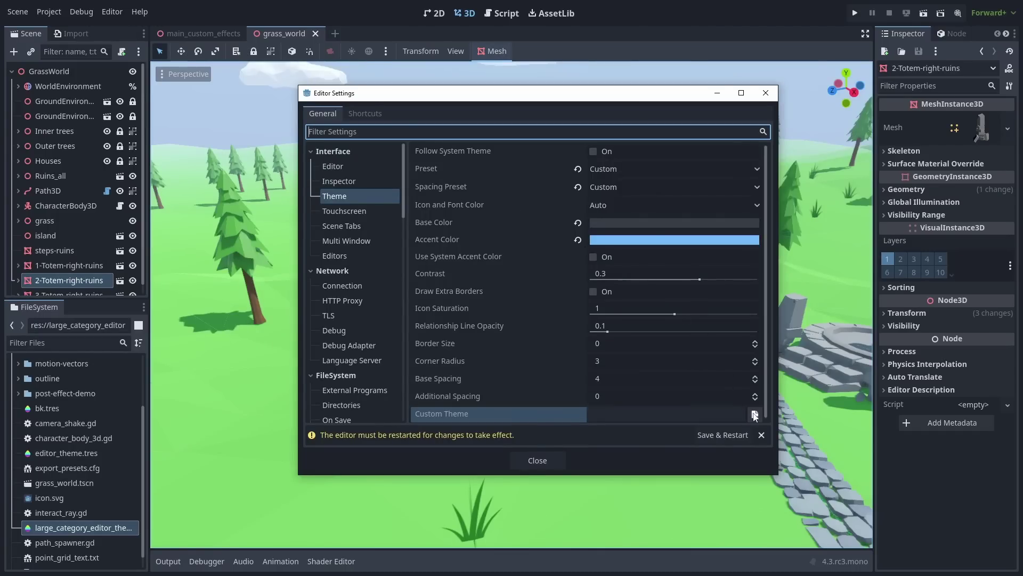
# Make large_category_editor_theme.tres the editor's custom theme, then select the Path3D and Houses nodes
pyautogui.click(754, 415)
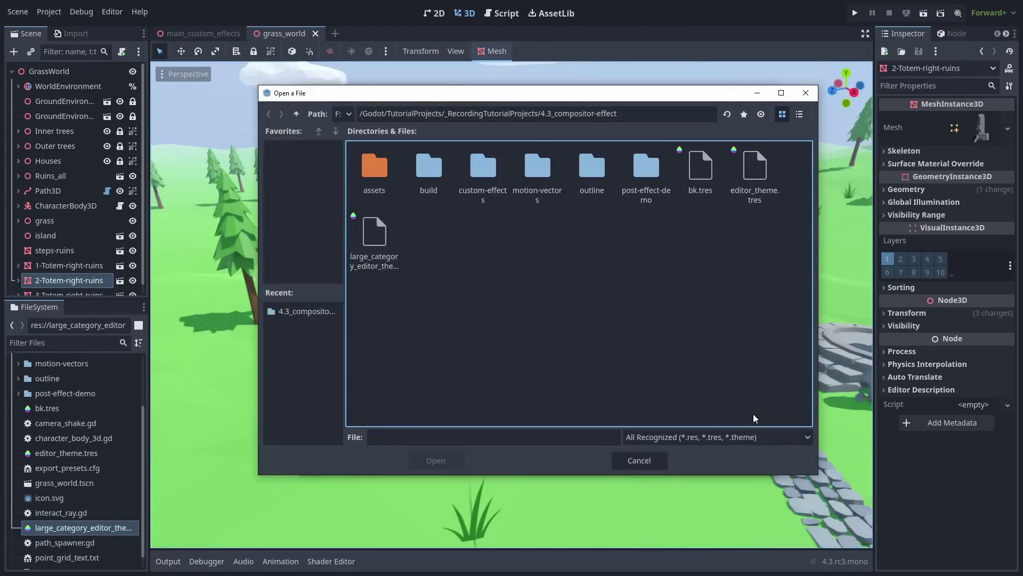
pyautogui.doubleClick(372, 232)
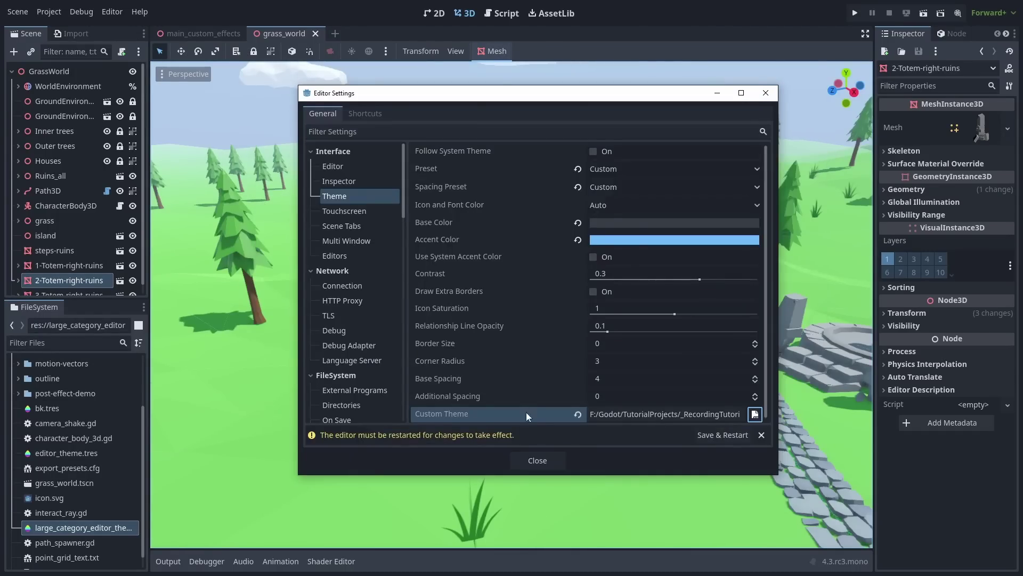
pyautogui.click(537, 460)
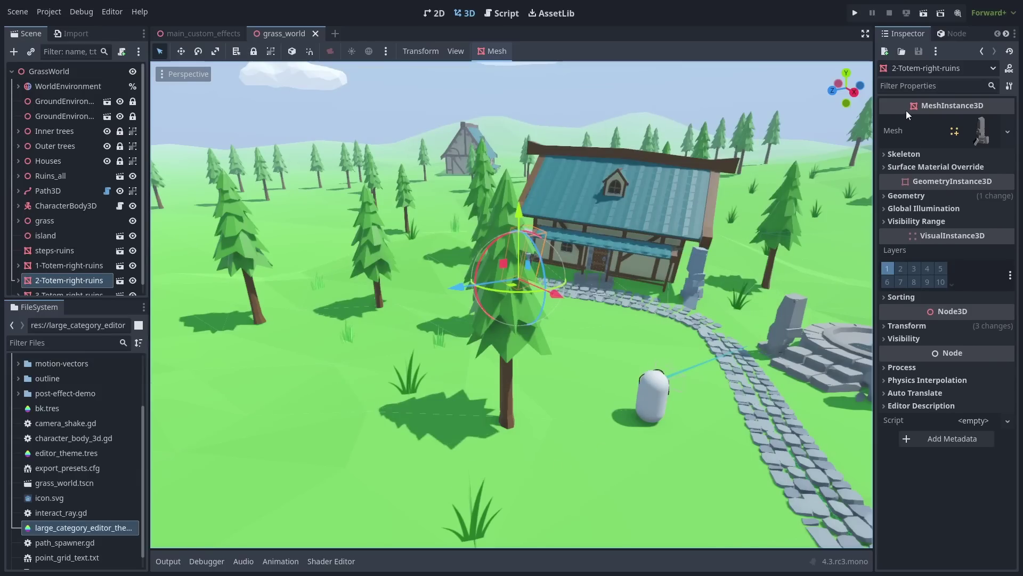
pyautogui.click(58, 191)
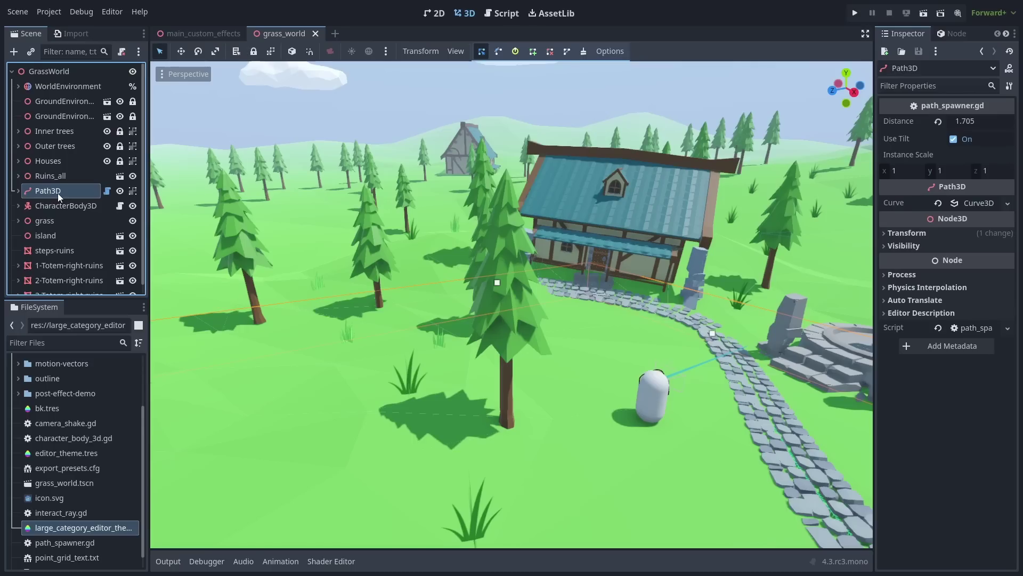
pyautogui.click(65, 161)
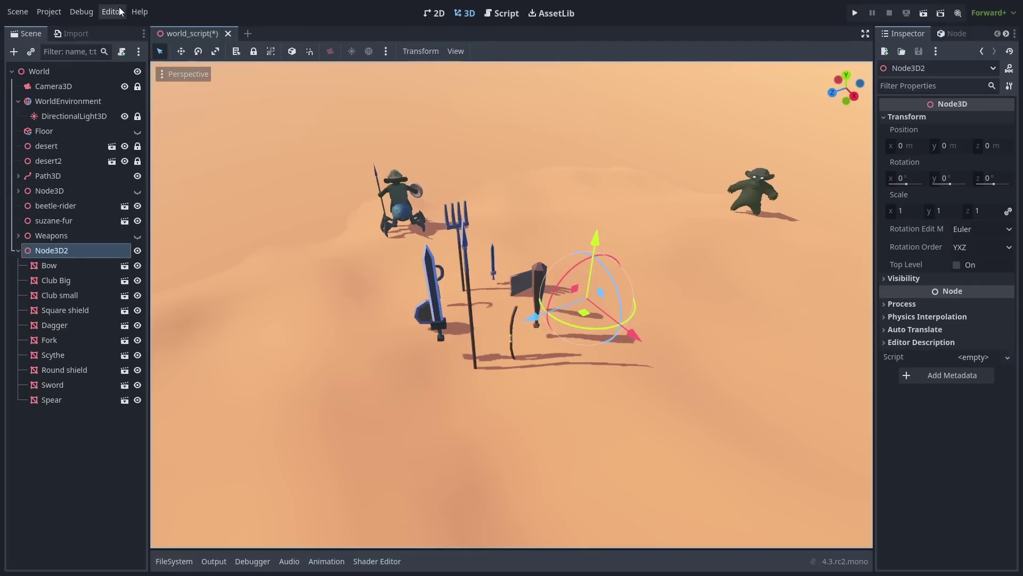
# Leave V-Sync Mode on Enabled in Editor Settings and briefly visit Project Settings
pyautogui.click(115, 12)
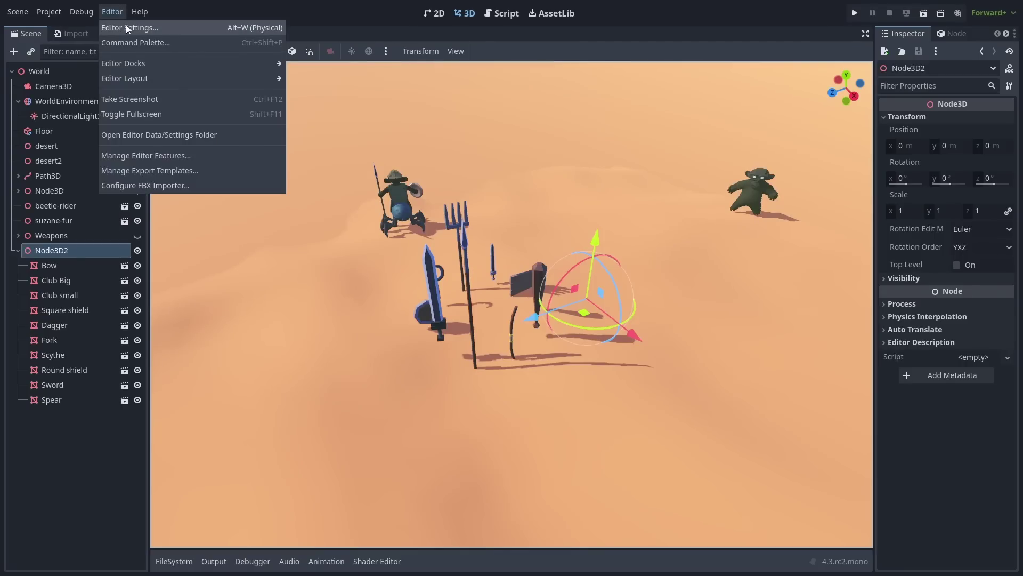
pyautogui.click(125, 25)
pyautogui.click(613, 441)
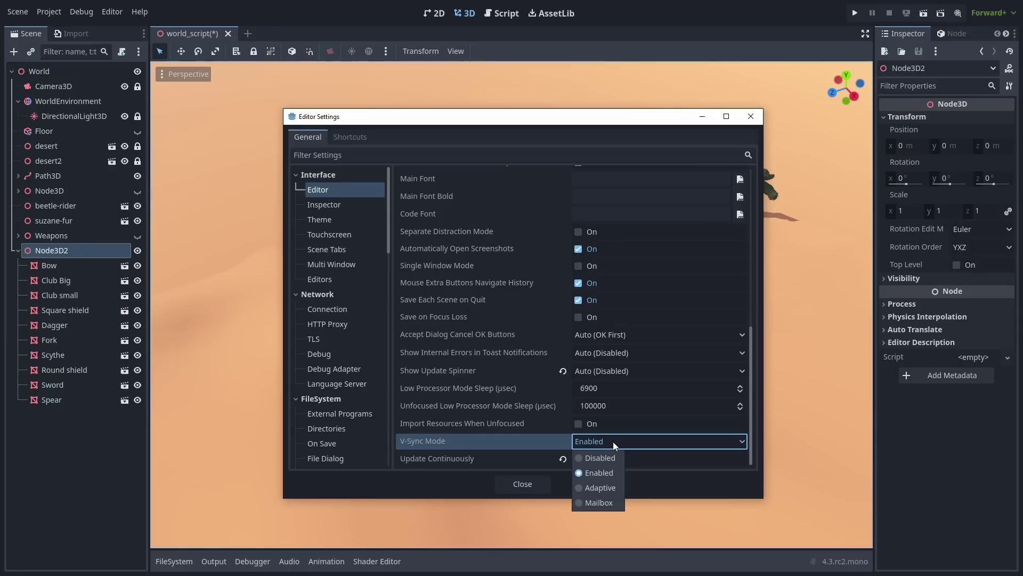
pyautogui.click(613, 441)
pyautogui.click(539, 481)
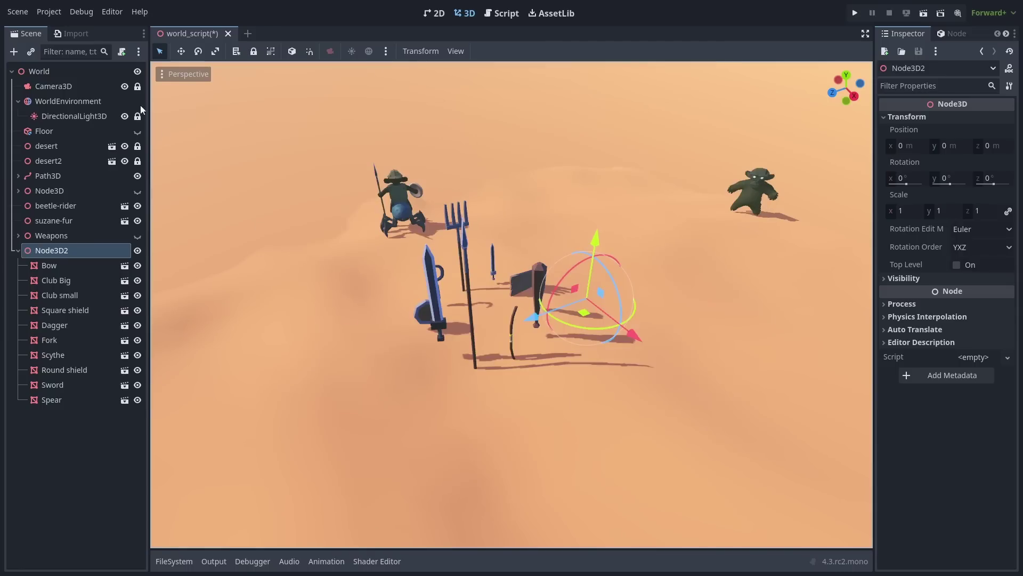
pyautogui.click(47, 13)
pyautogui.click(61, 26)
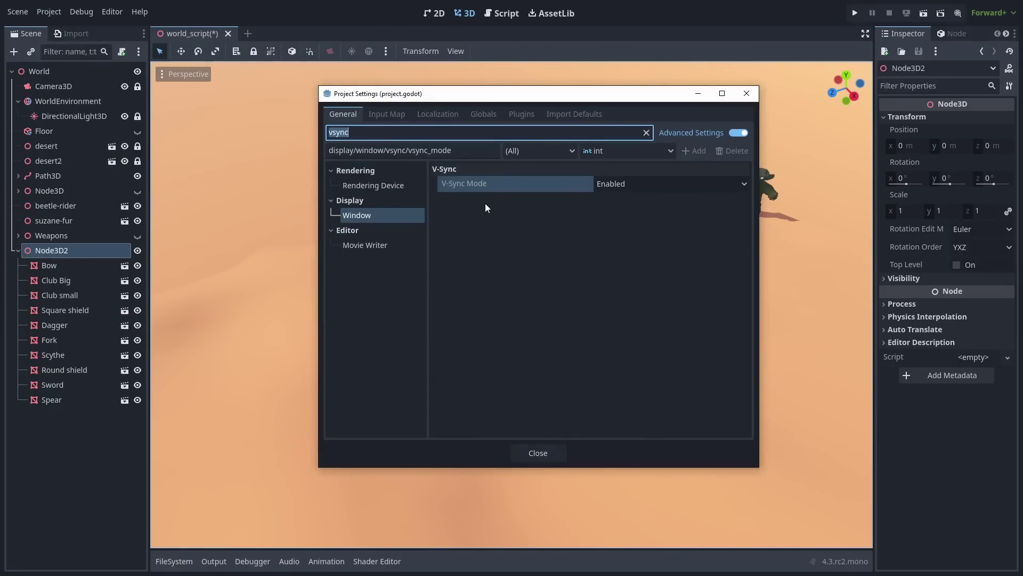
pyautogui.press('Escape')
pyautogui.click(111, 12)
# Set Action on Stop to Close Bottom Panel, keep Action on Play as Open Output, and run with F5
pyautogui.click(123, 26)
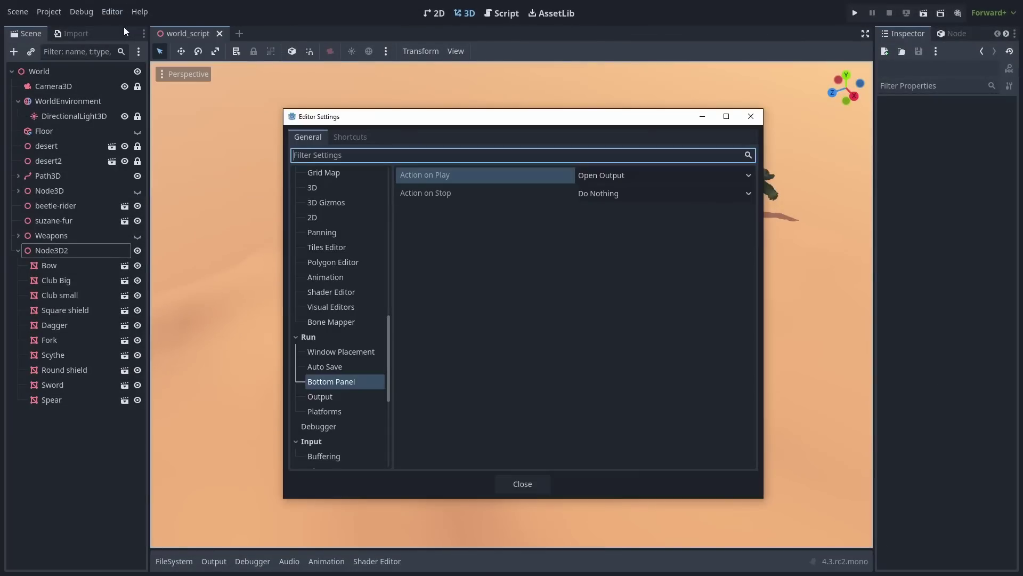
pyautogui.click(631, 174)
pyautogui.click(631, 175)
pyautogui.click(632, 196)
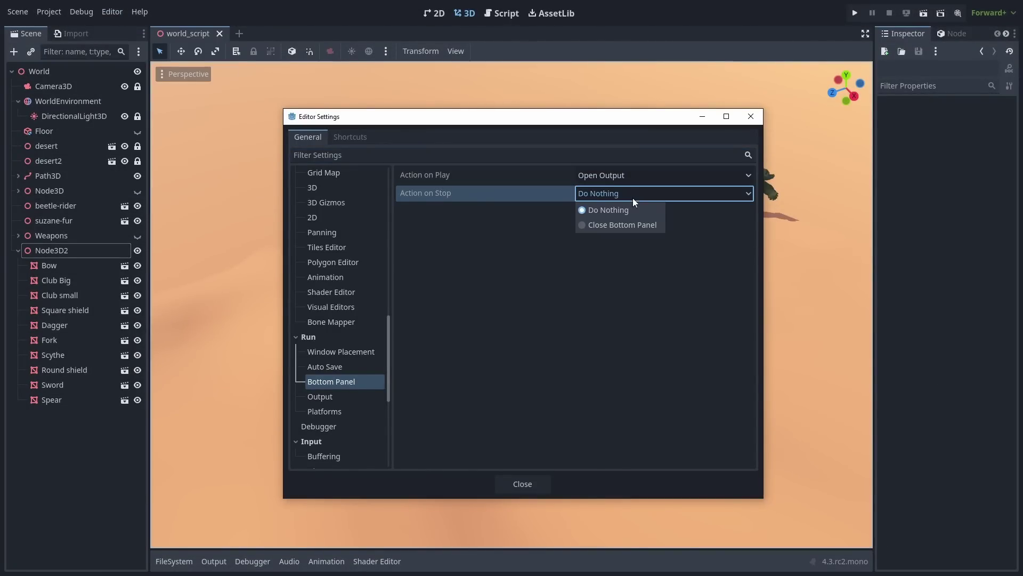
pyautogui.click(633, 225)
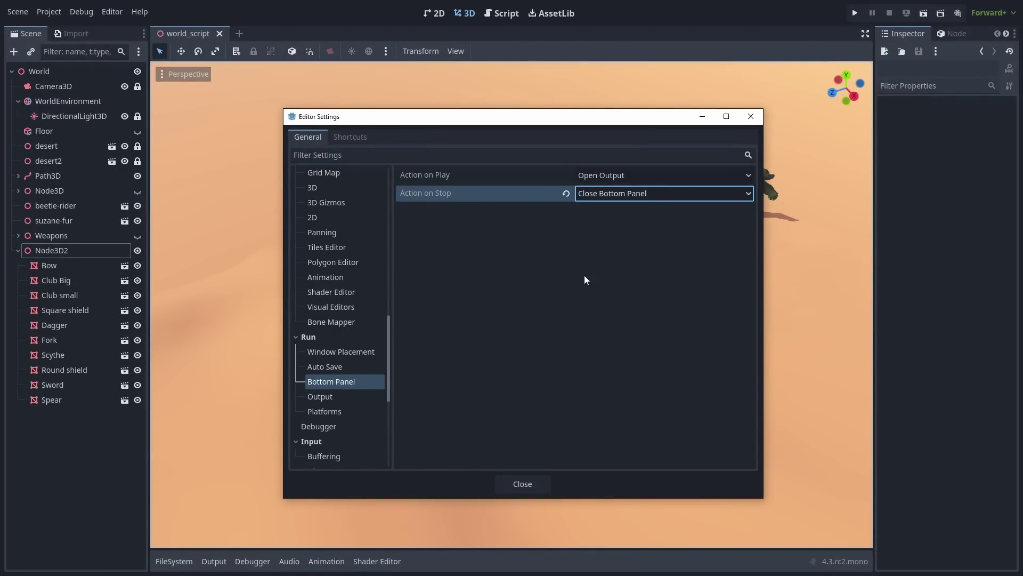
pyautogui.click(504, 480)
pyautogui.press('F5')
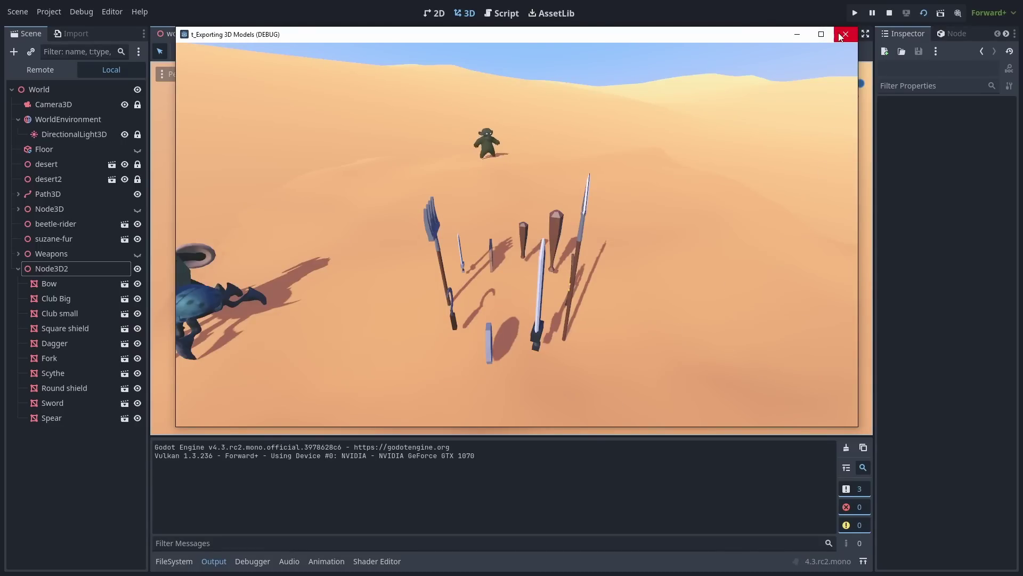
# Stop the game, select the MeshInstance3D sphere and open its visual shader graph, zooming it
pyautogui.click(846, 35)
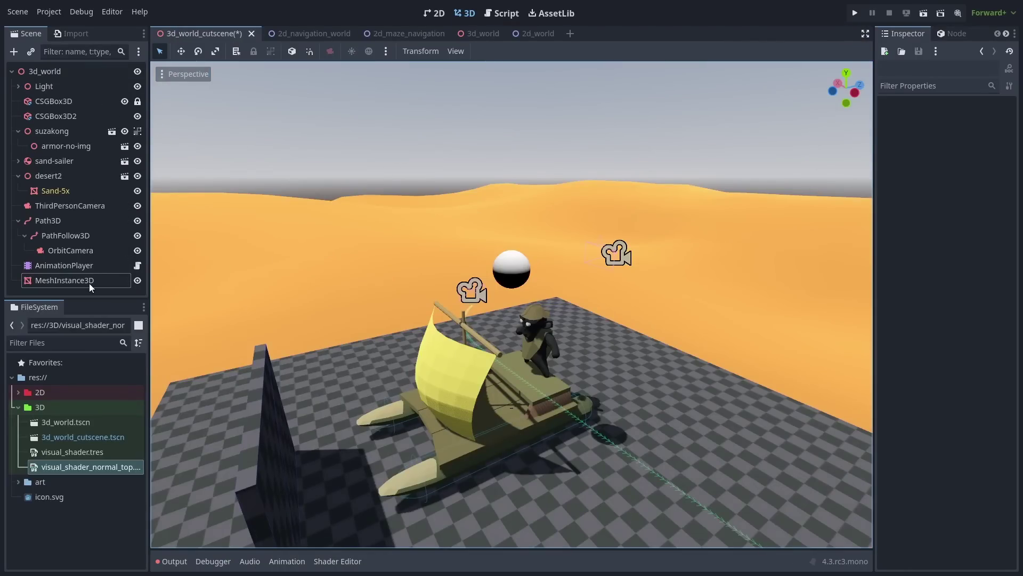
pyautogui.click(101, 280)
pyautogui.click(968, 327)
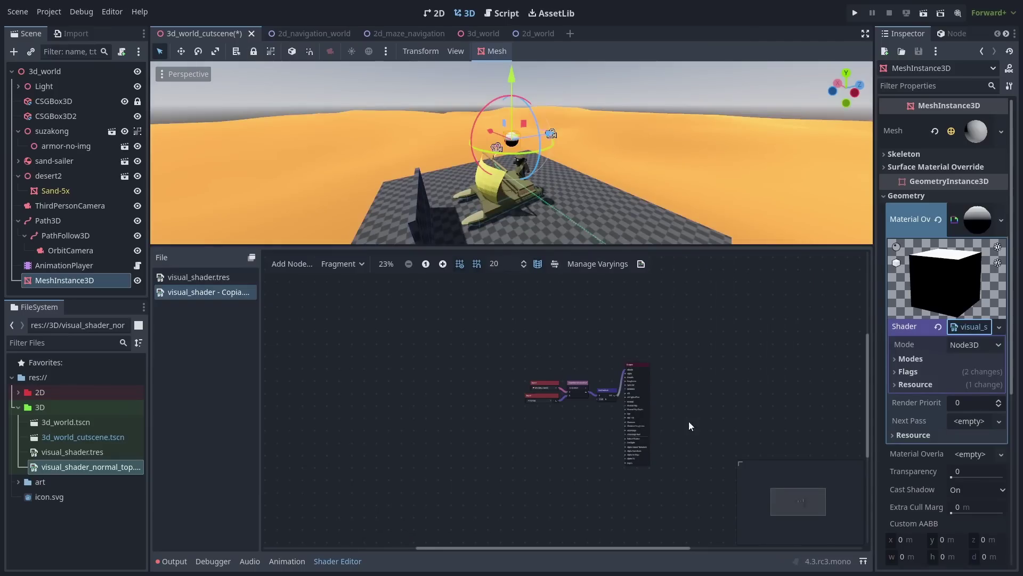
pyautogui.scroll(6, 602, 421)
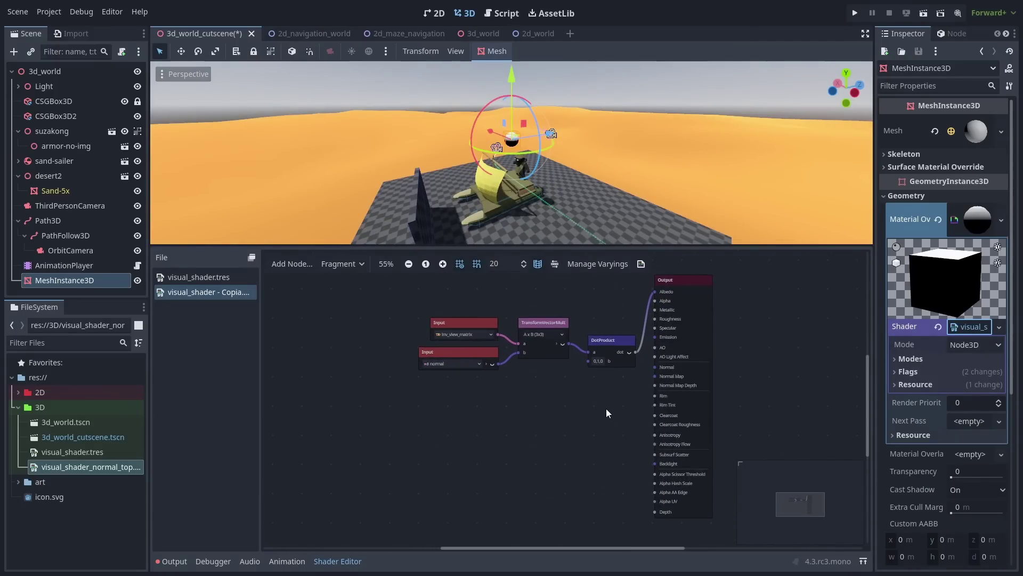
pyautogui.scroll(-1, 607, 409)
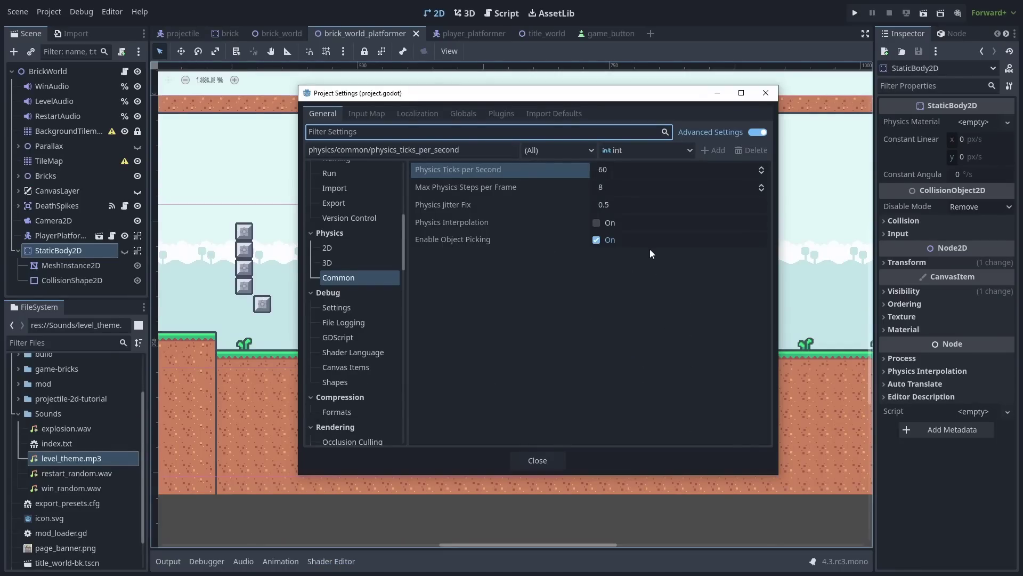
# Set Physics Ticks per Second to 50, then run and play the platformer level
pyautogui.click(644, 169)
pyautogui.write('50')
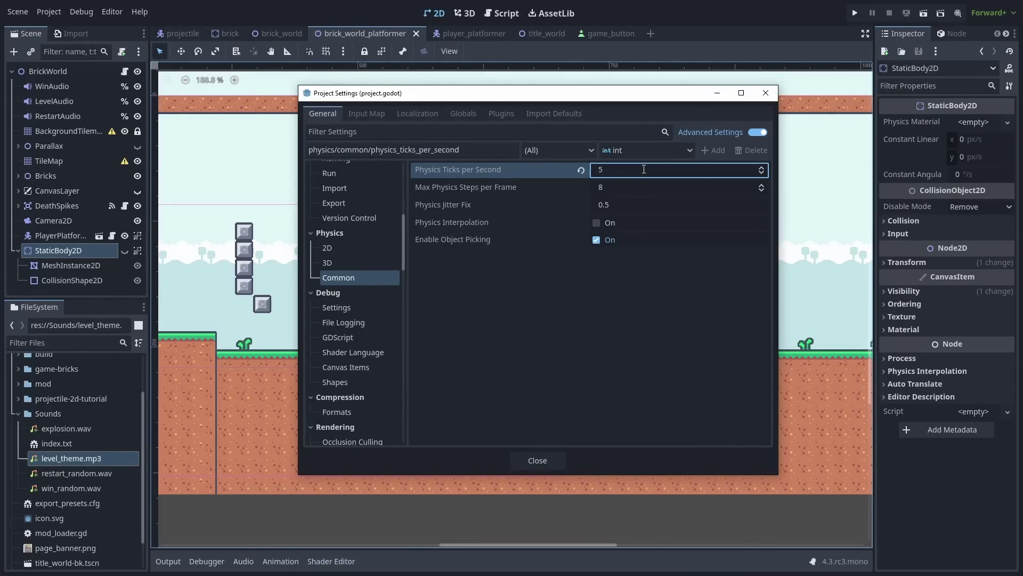
pyautogui.click(555, 461)
pyautogui.press('F6')
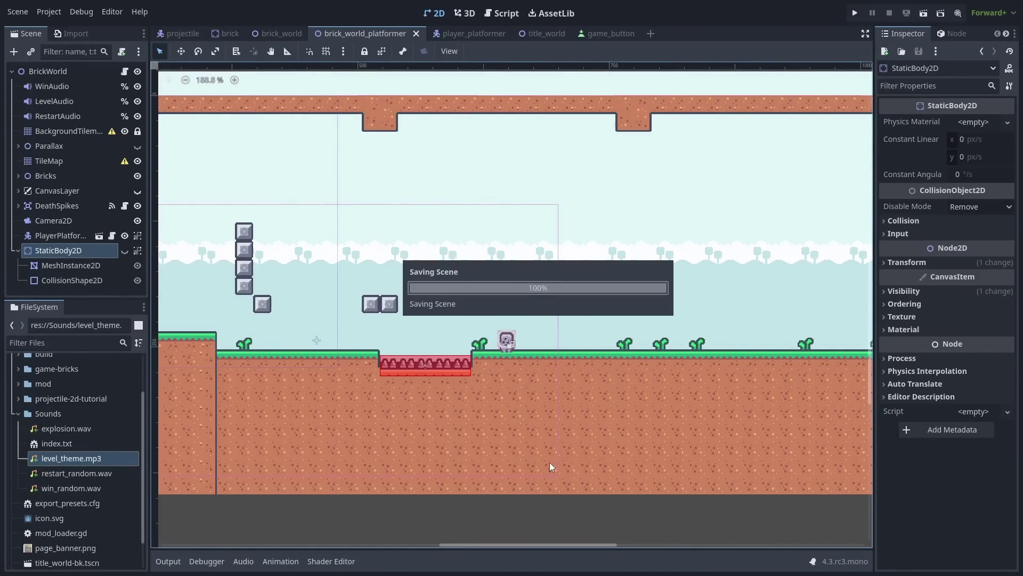
pyautogui.press('Right')
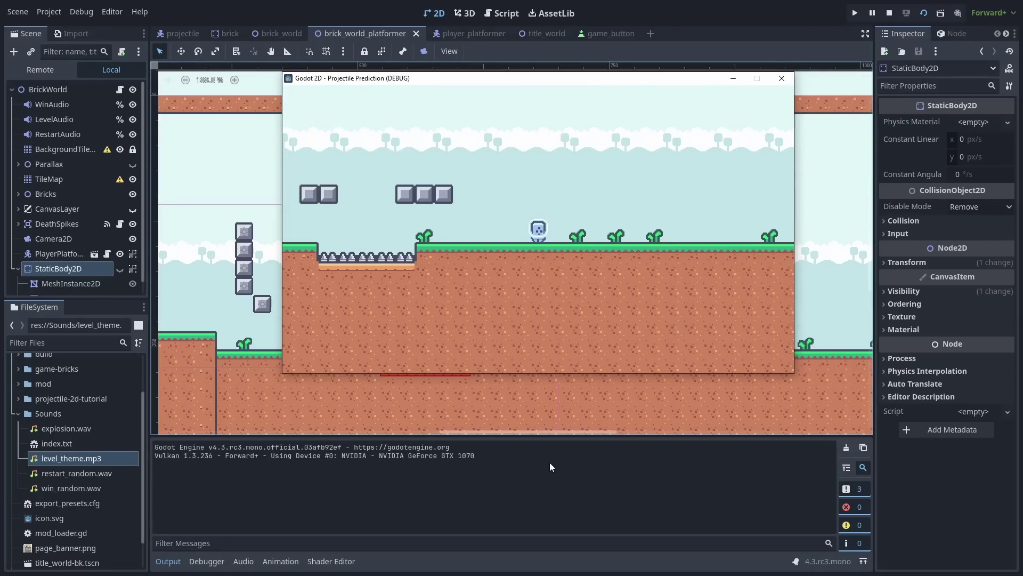
pyautogui.press('space')
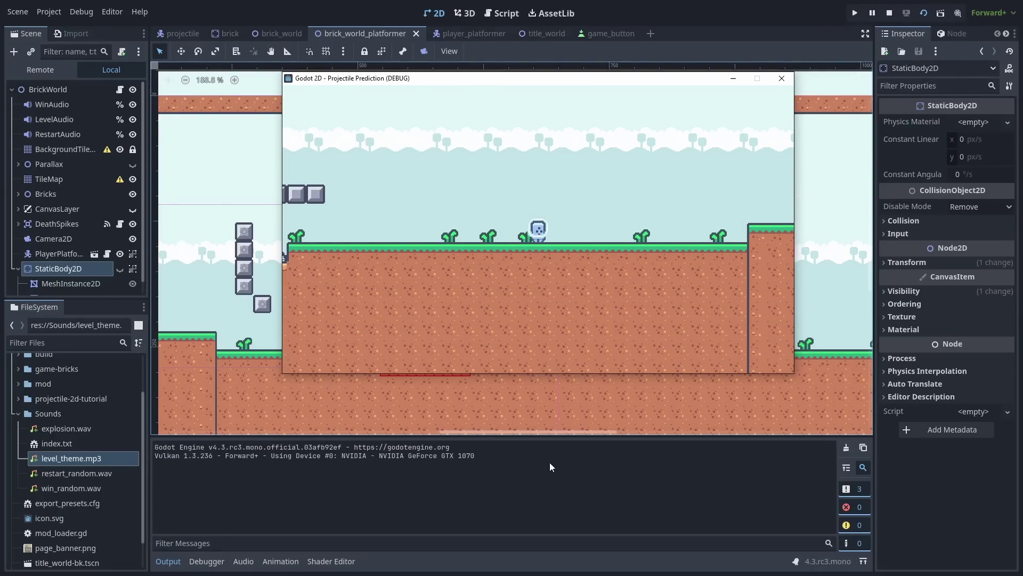
pyautogui.click(781, 79)
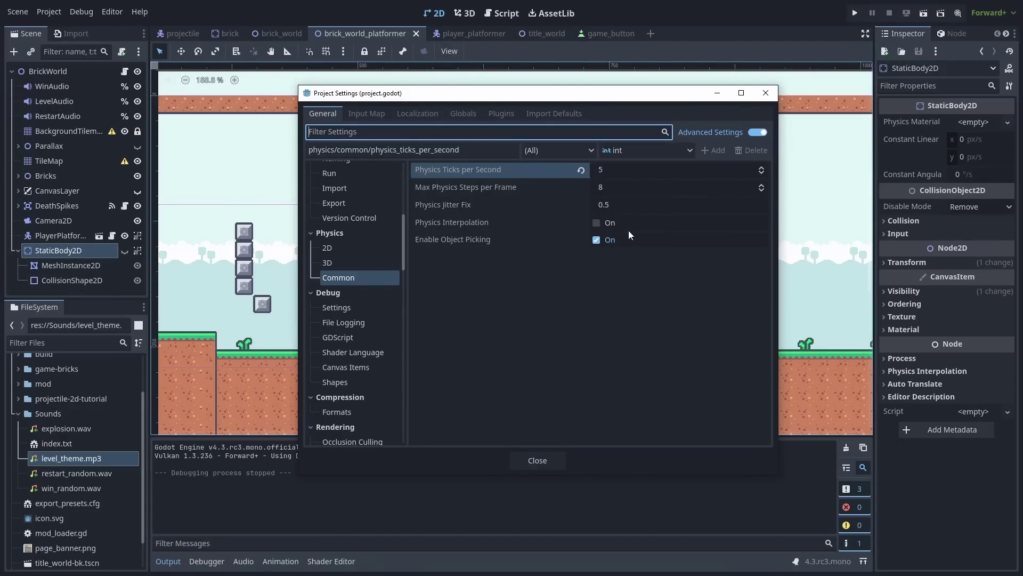
# Enable Physics Interpolation with Jitter Fix 0, then save and play the level again
pyautogui.click(598, 224)
pyautogui.click(627, 207)
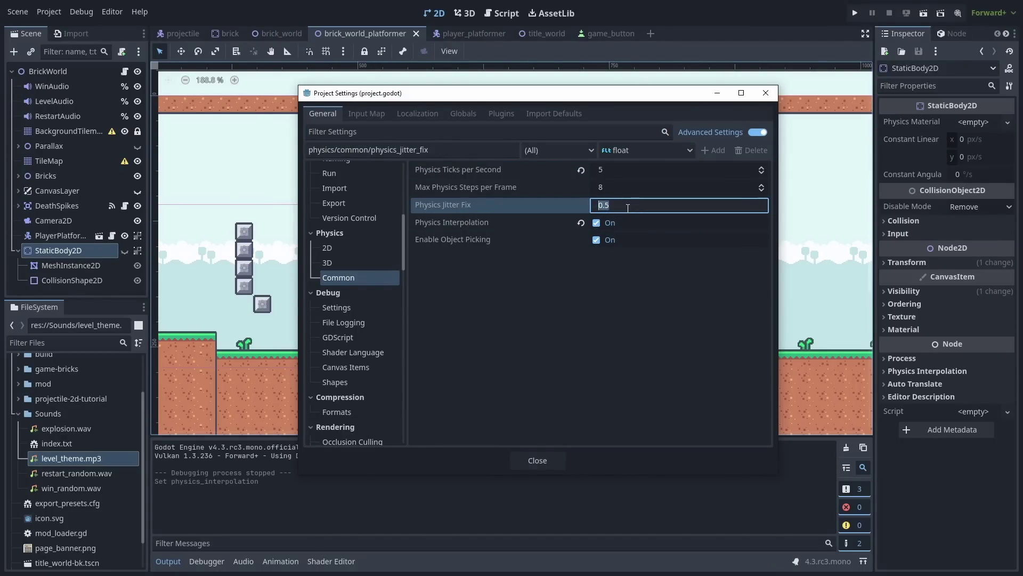
pyautogui.write('0')
pyautogui.click(538, 465)
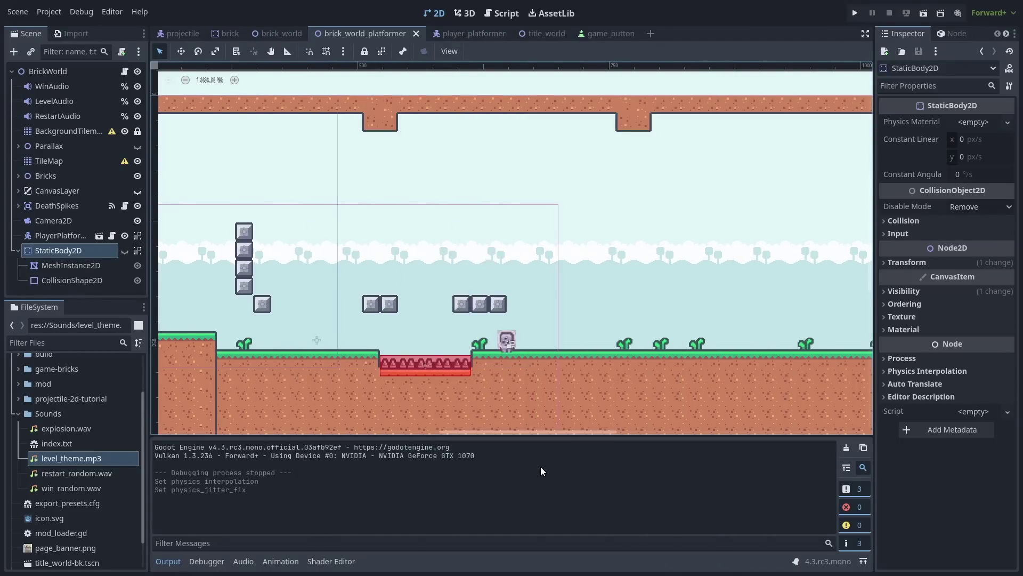
pyautogui.hotkey('ctrl', 's')
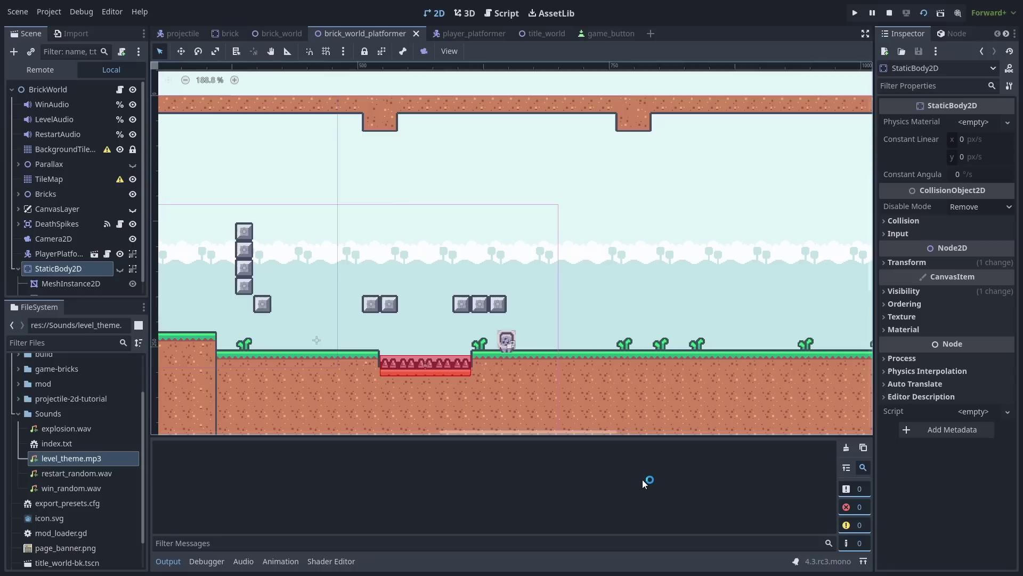
pyautogui.press('Right')
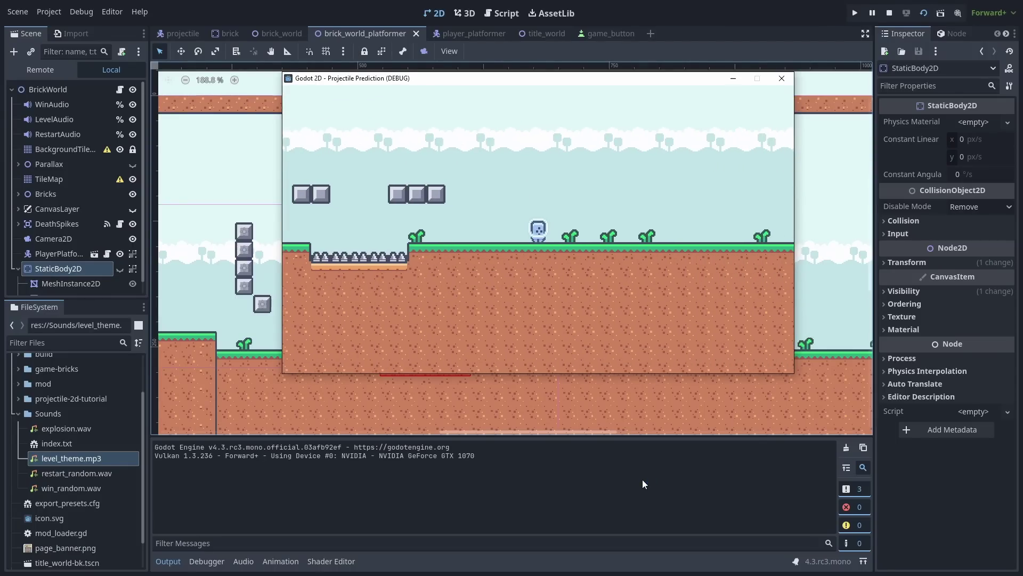
pyautogui.press('Left')
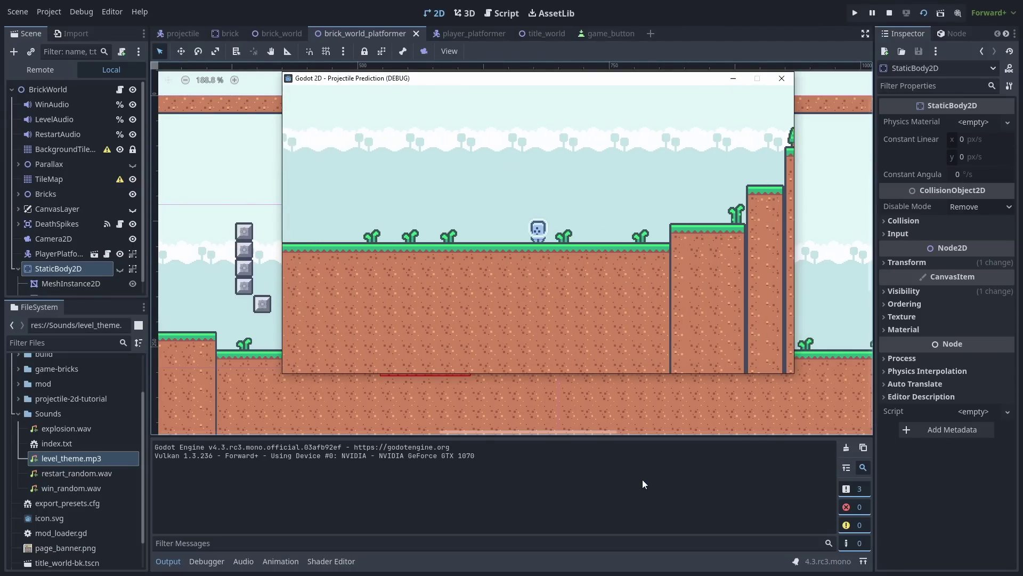
pyautogui.press('space')
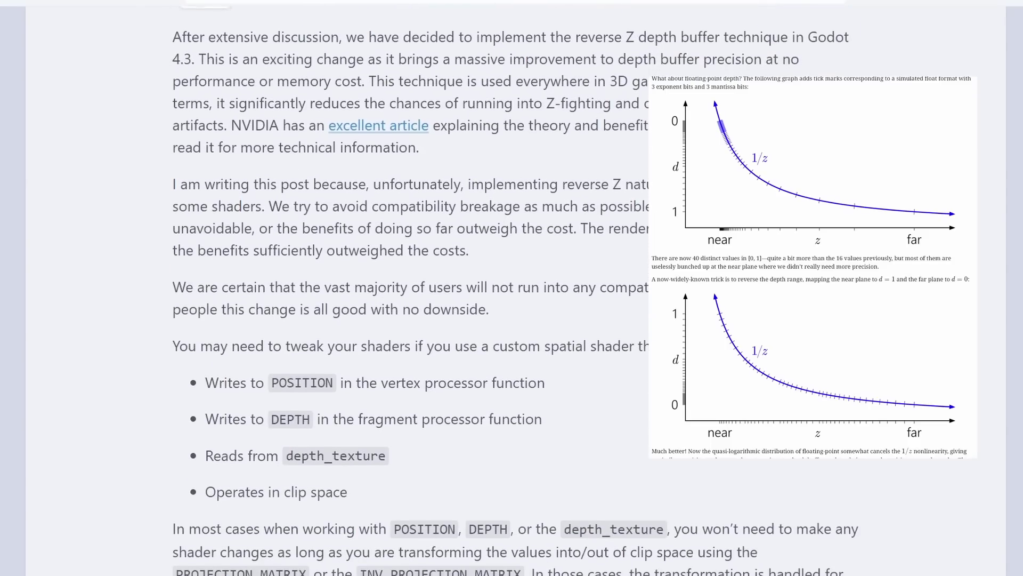
# Scroll down the 'Use Reverse Z for the depth buffer' pull request and play the 'After' comparison video
pyautogui.scroll(-3, 512, 288)
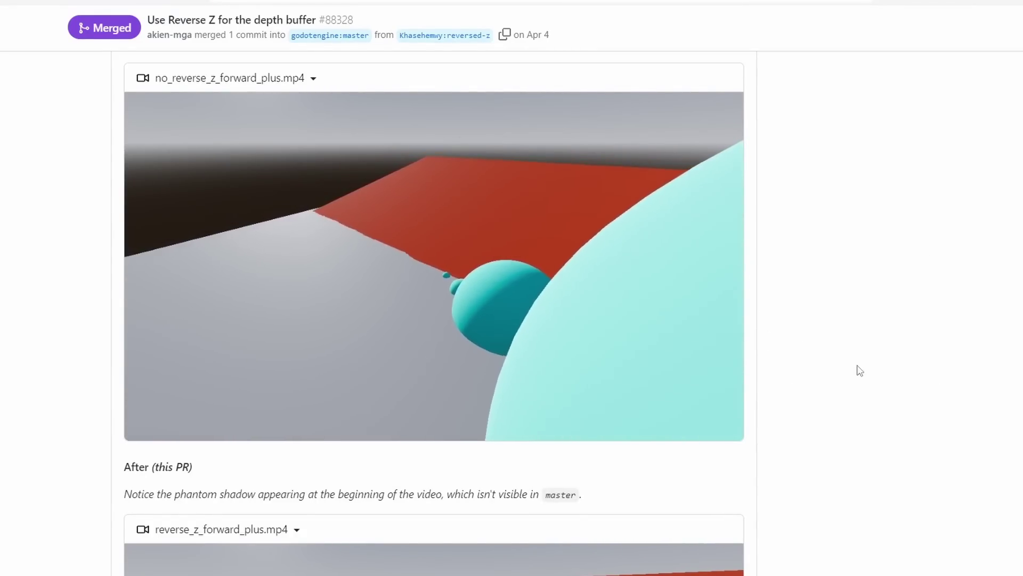
pyautogui.scroll(-7, 869, 373)
pyautogui.click(584, 404)
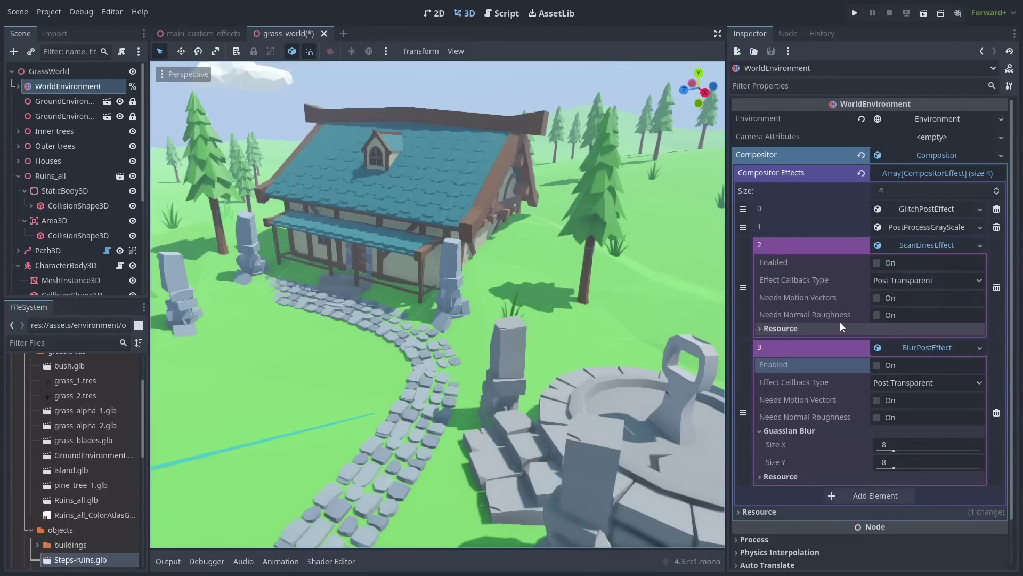
# Enable the ScanLinesEffect and BlurPostEffect, moving Blur up to just after the first effect
pyautogui.click(877, 263)
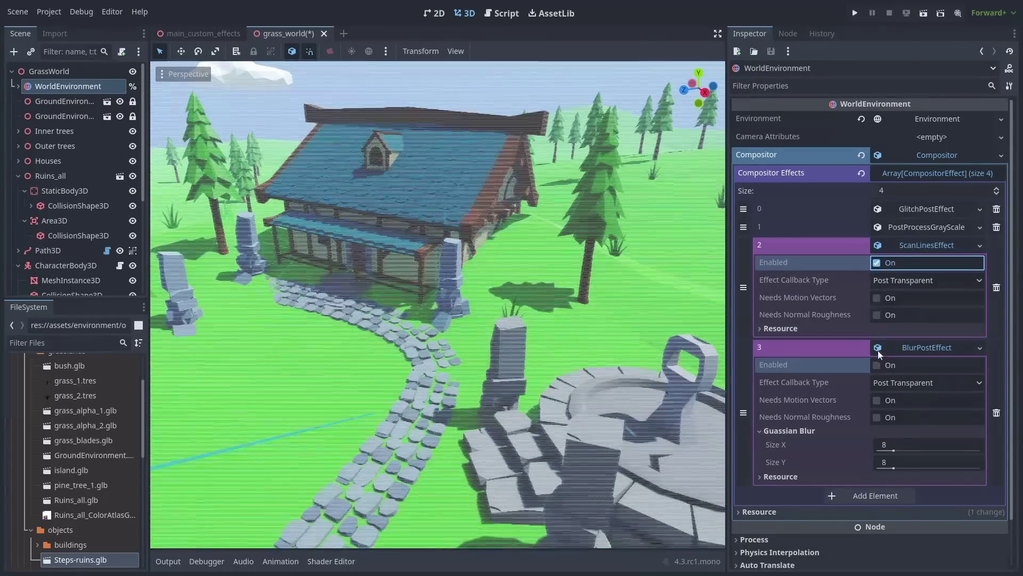
pyautogui.click(876, 366)
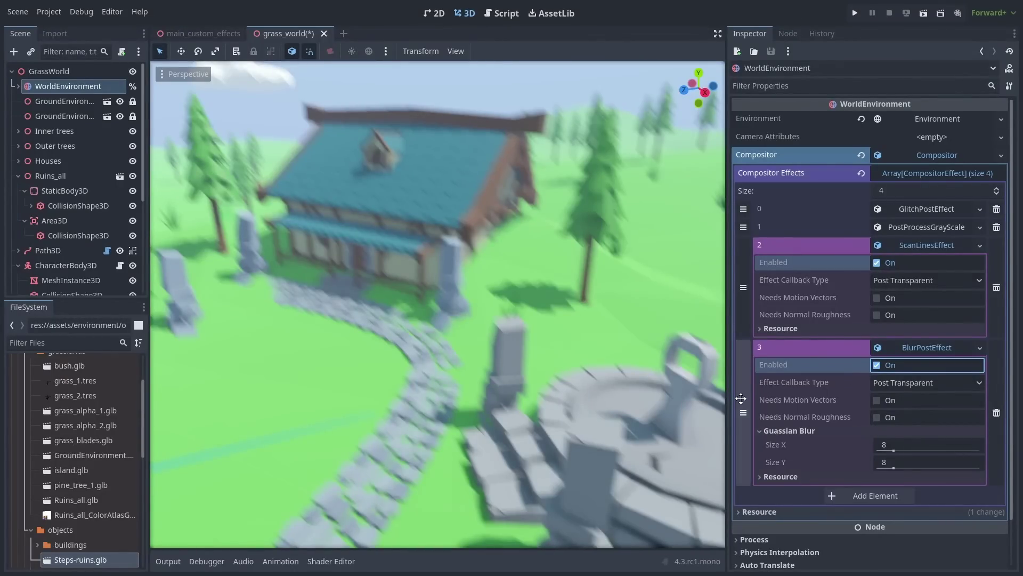
pyautogui.moveTo(741, 398); pyautogui.dragTo(744, 227)
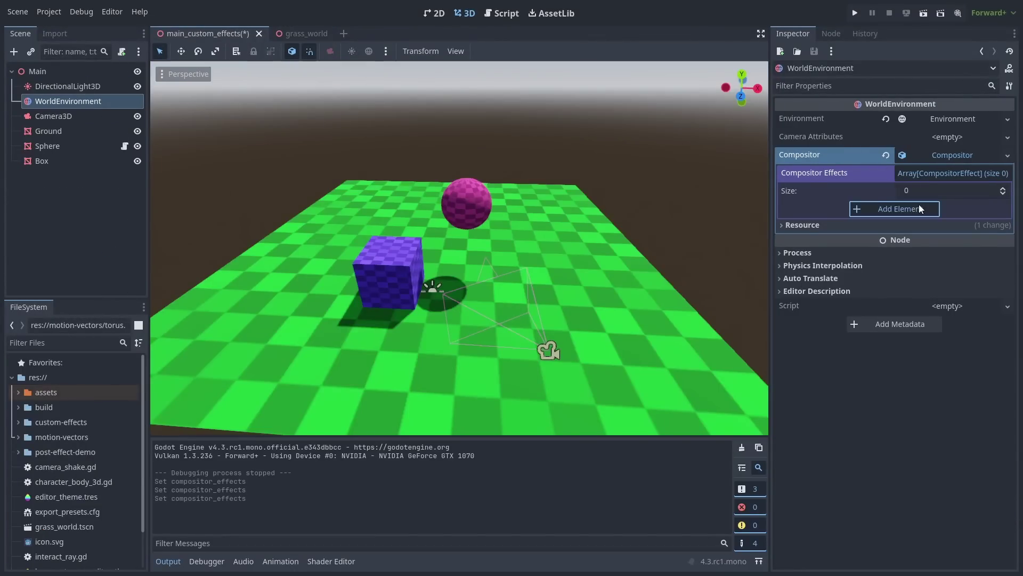
# Add a RenderingEffectMotionVectors compositor effect and test-run the scene
pyautogui.click(919, 204)
pyautogui.click(944, 214)
pyautogui.click(940, 300)
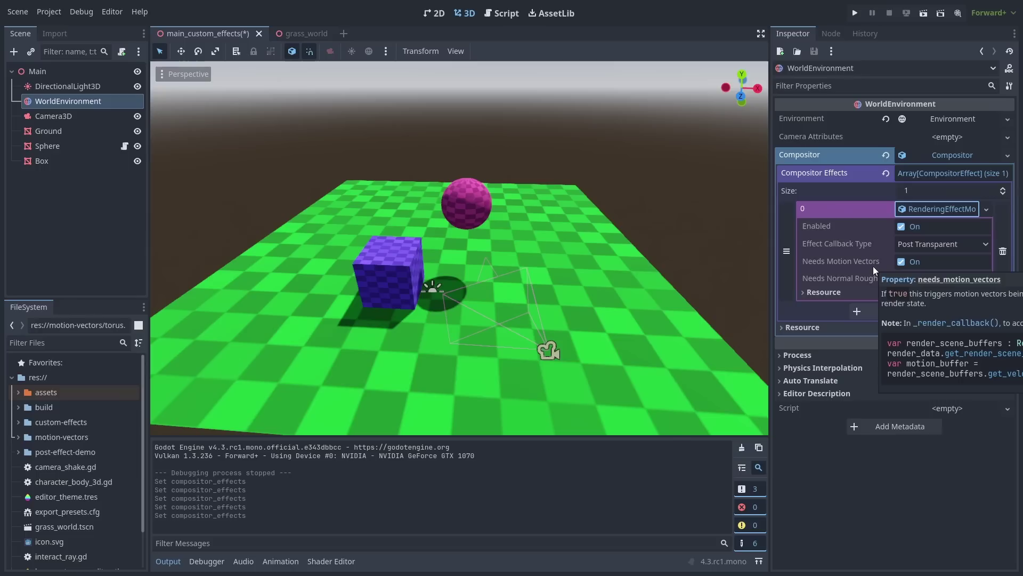
pyautogui.press('F5')
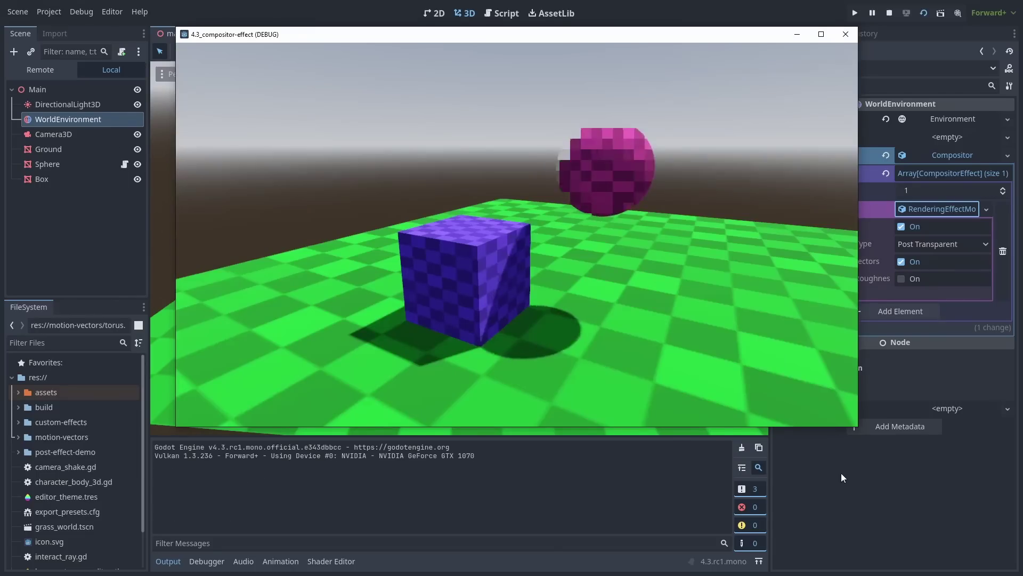
pyautogui.press('F8')
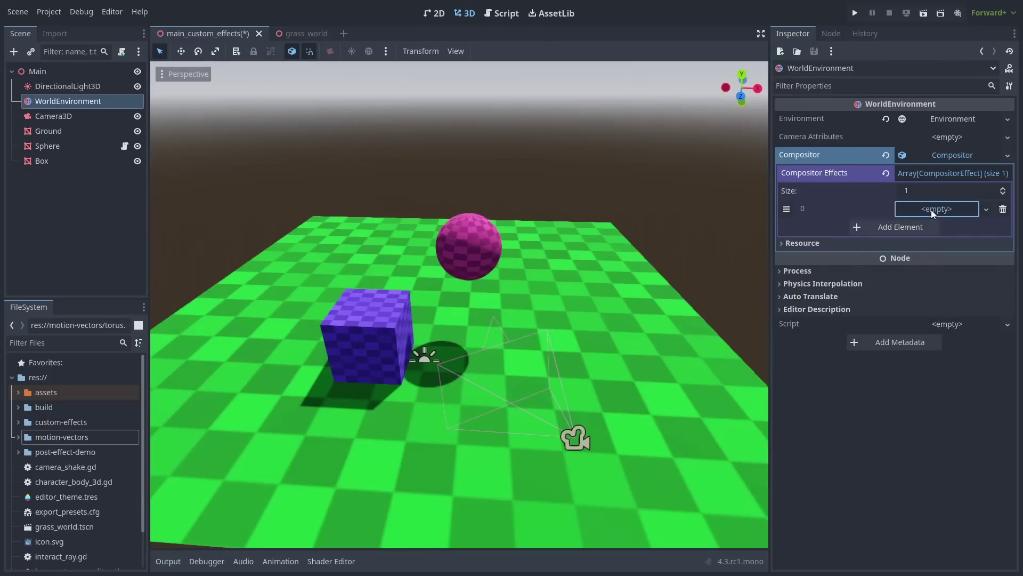
# Fill slot 0 with PostProcessGrayScale and slot 1 with GlitchPostEffect, then disable the grayscale effect
pyautogui.click(931, 209)
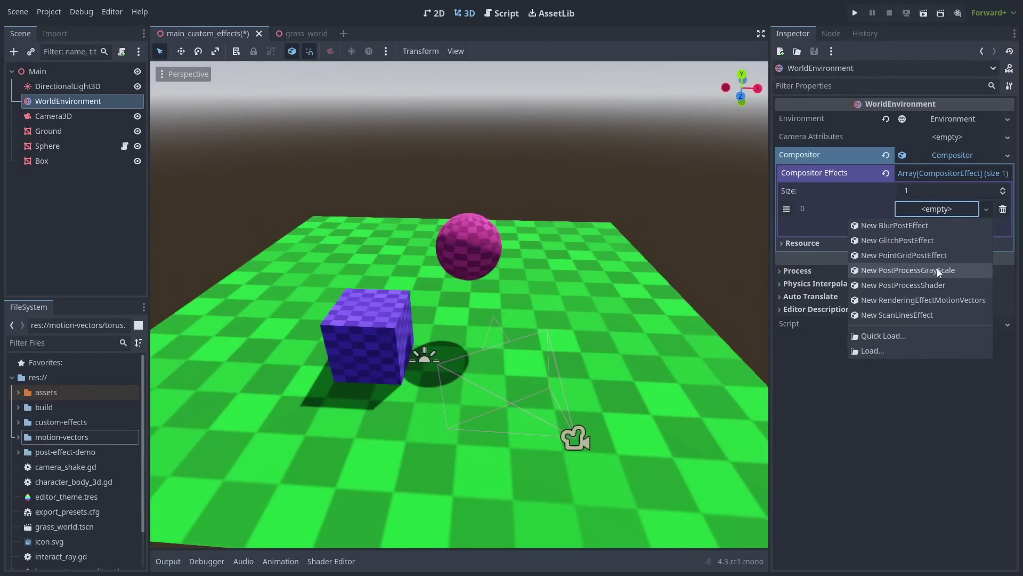
pyautogui.click(936, 268)
pyautogui.click(918, 228)
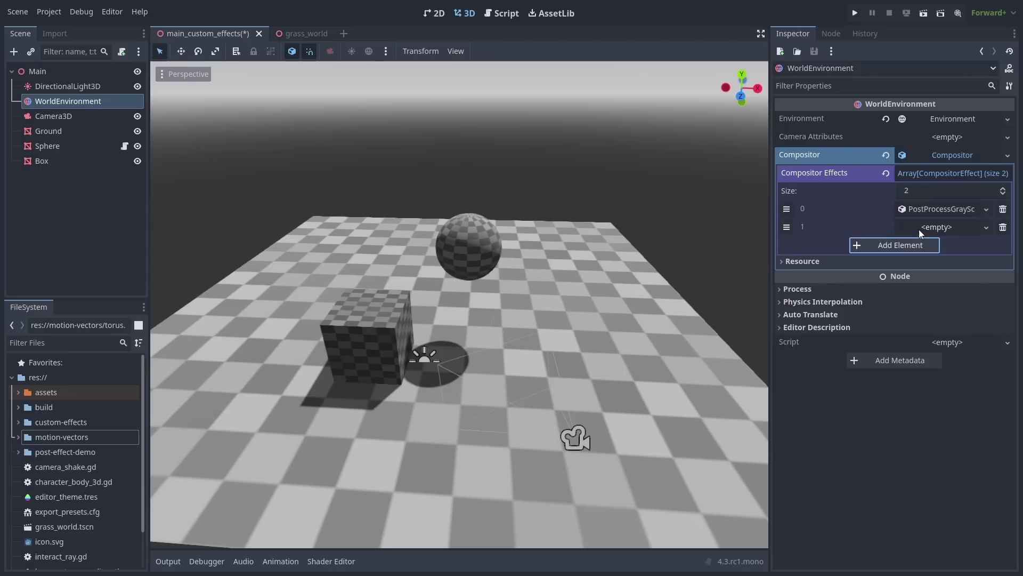
pyautogui.click(945, 228)
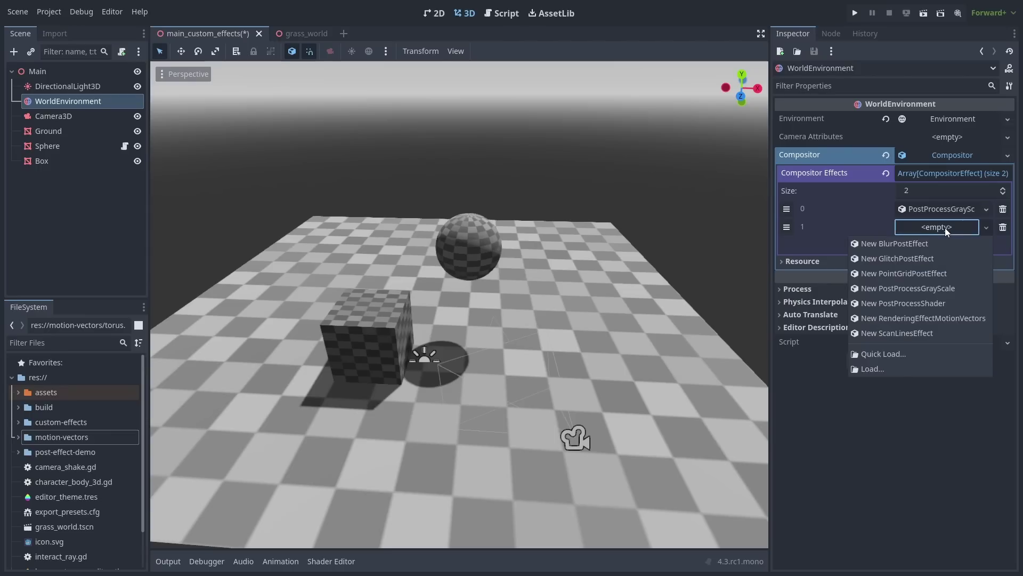
pyautogui.click(946, 259)
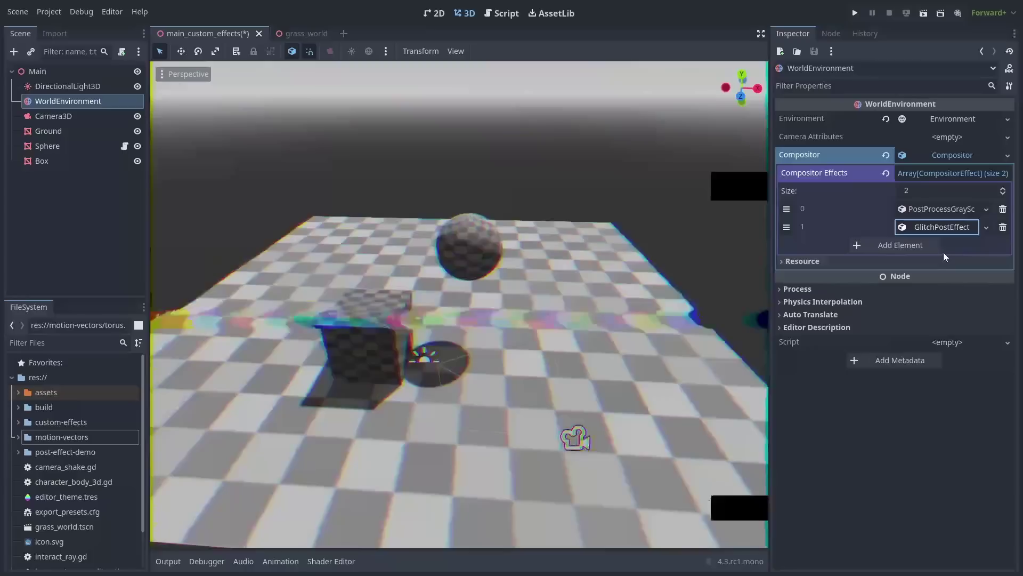
pyautogui.click(937, 210)
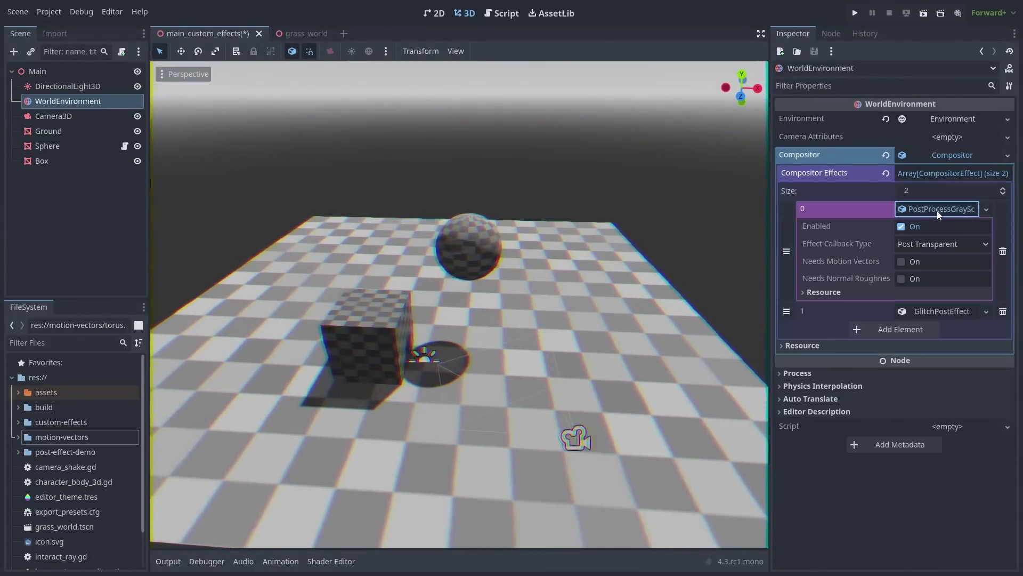
pyautogui.click(901, 226)
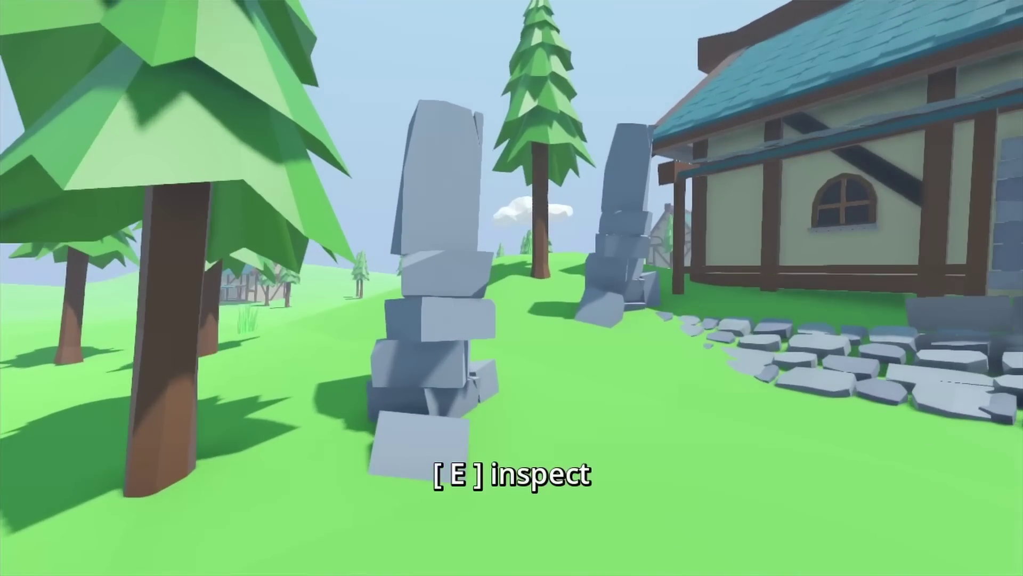